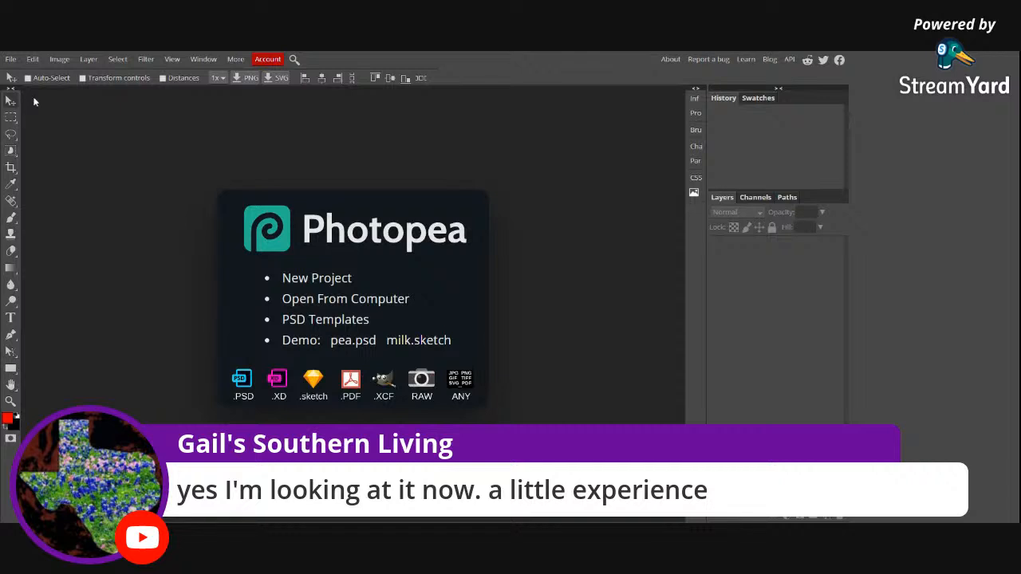
Step: Enable Auto-Select and Transform controls for the Move tool
left_click(28, 78)
left_click(82, 78)
Step: Start a new project with the Youtube Profile preset and name it Test 1
left_click(300, 280)
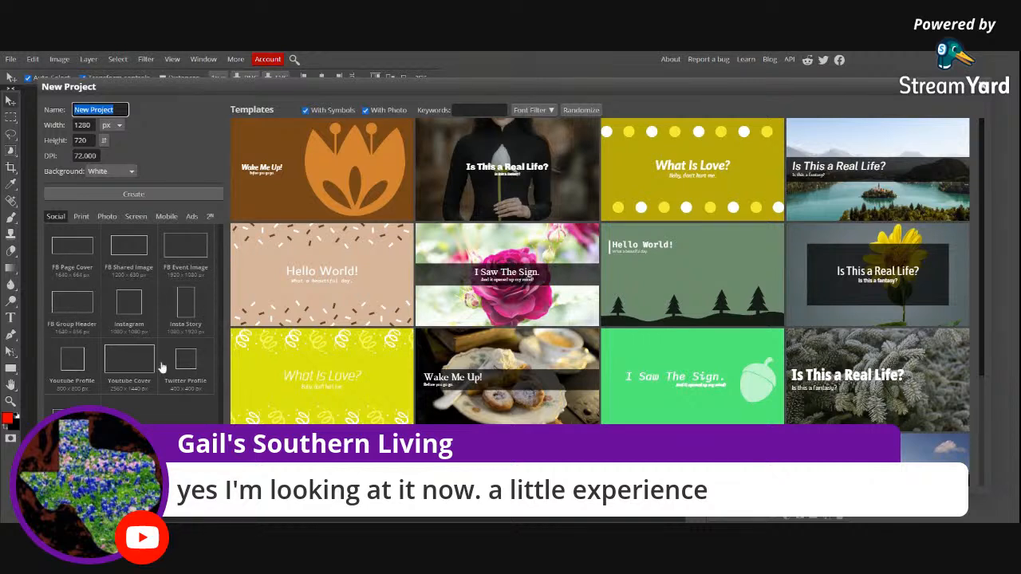
left_click(70, 372)
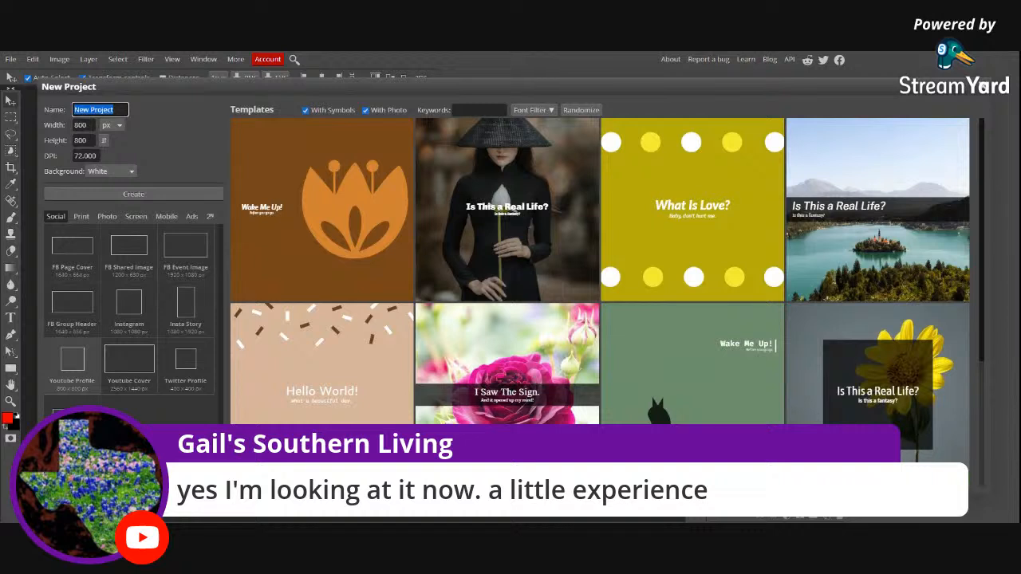
left_click(105, 110)
left_click_drag(112, 110, 53, 122)
type("Test 1")
left_click(176, 141)
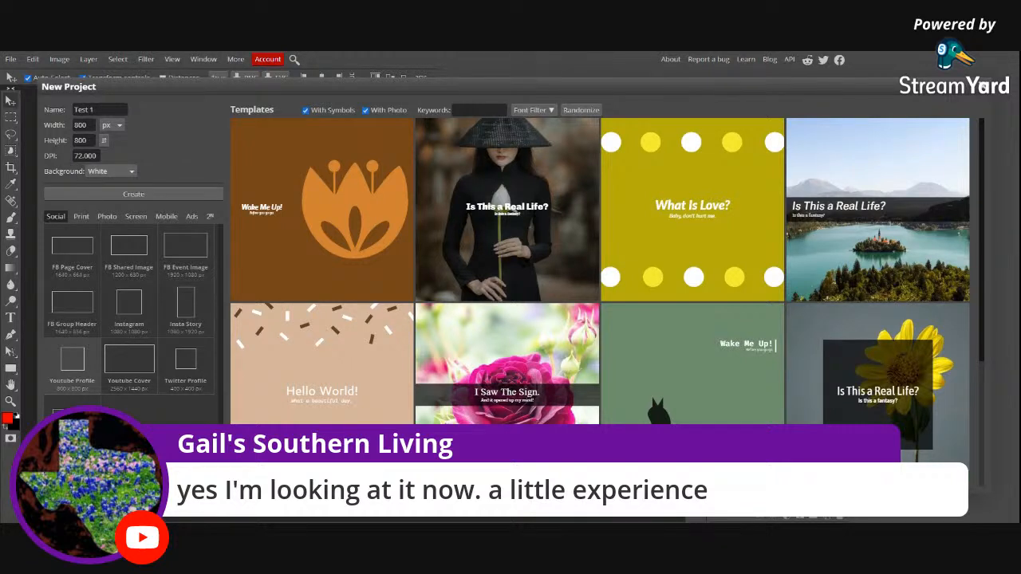
left_click_drag(75, 156, 83, 156)
left_click(164, 144)
Step: Exclude templates with symbols and photos, and create the blank Test 1 project with a white background
scroll(478, 255, "down", 3)
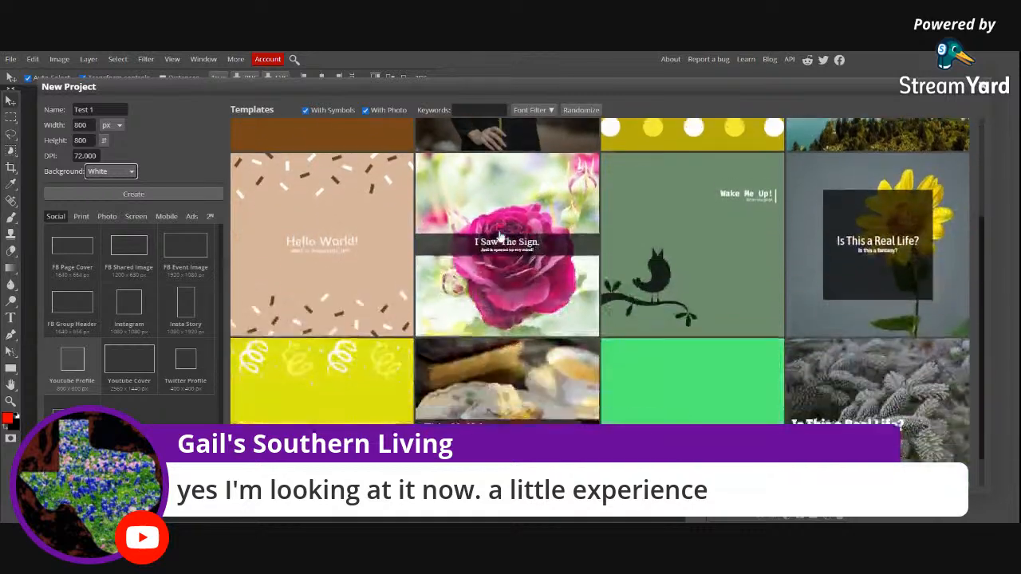
scroll(500, 236, "up", 1)
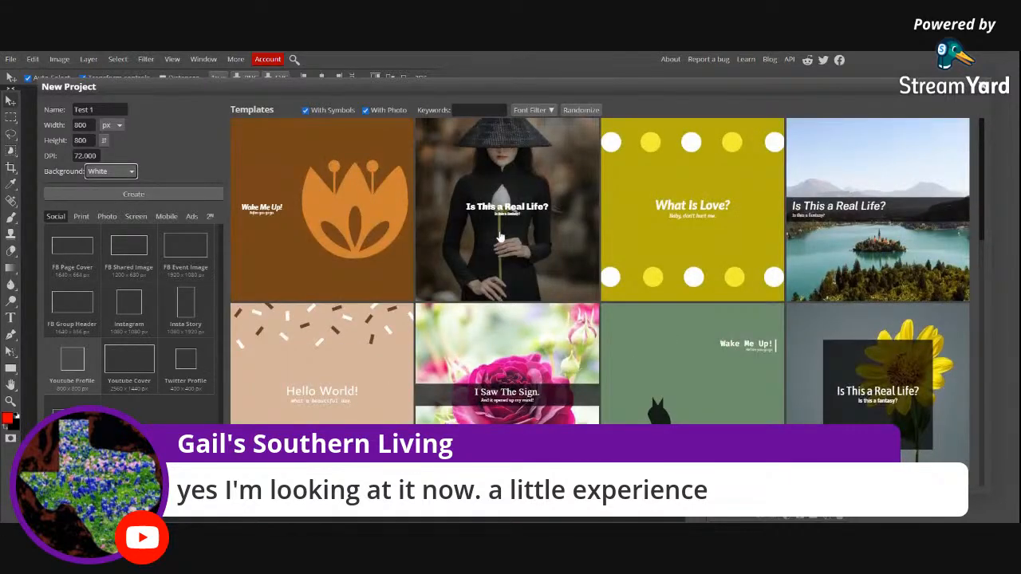
left_click(304, 110)
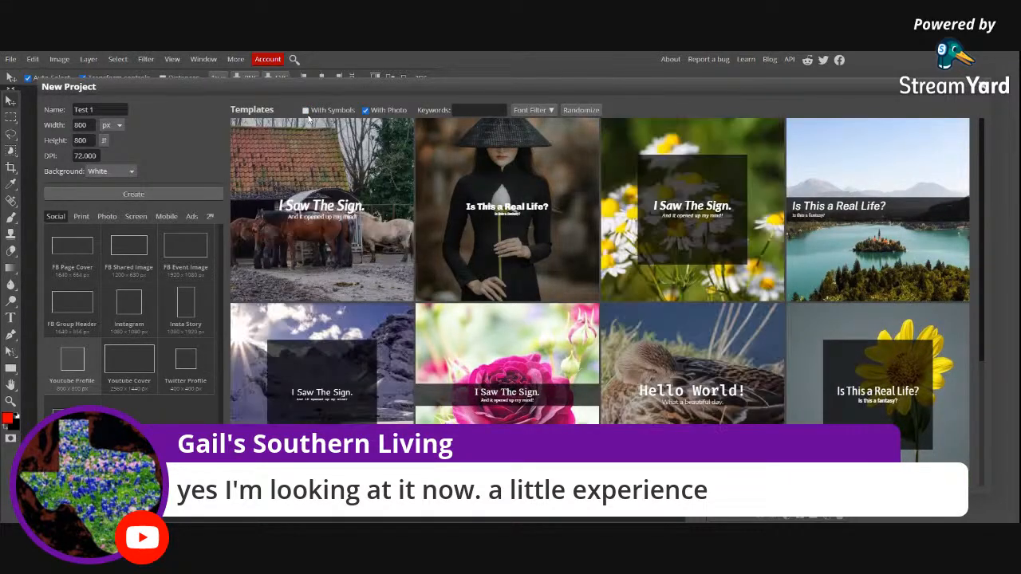
left_click(365, 111)
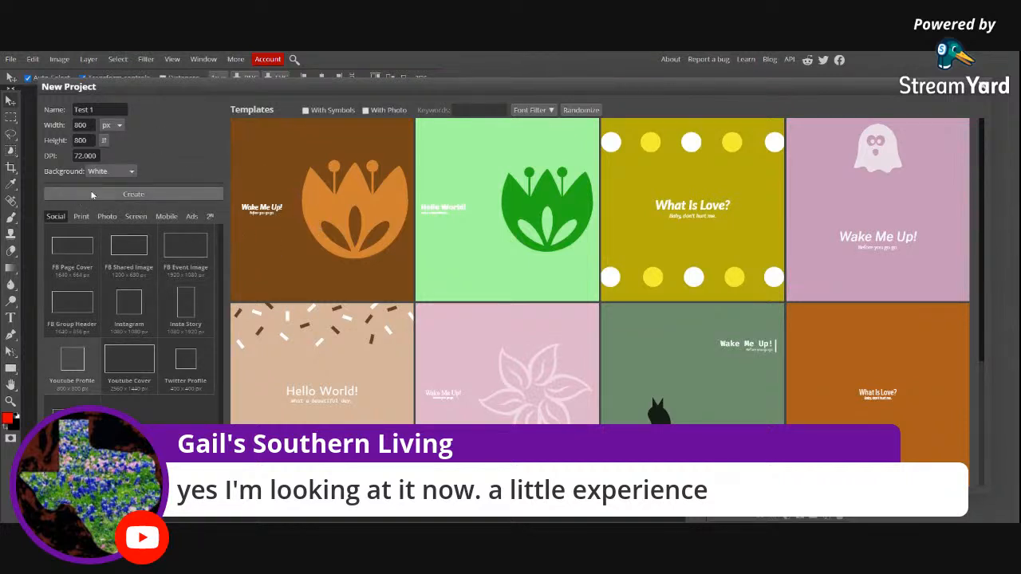
left_click(92, 195)
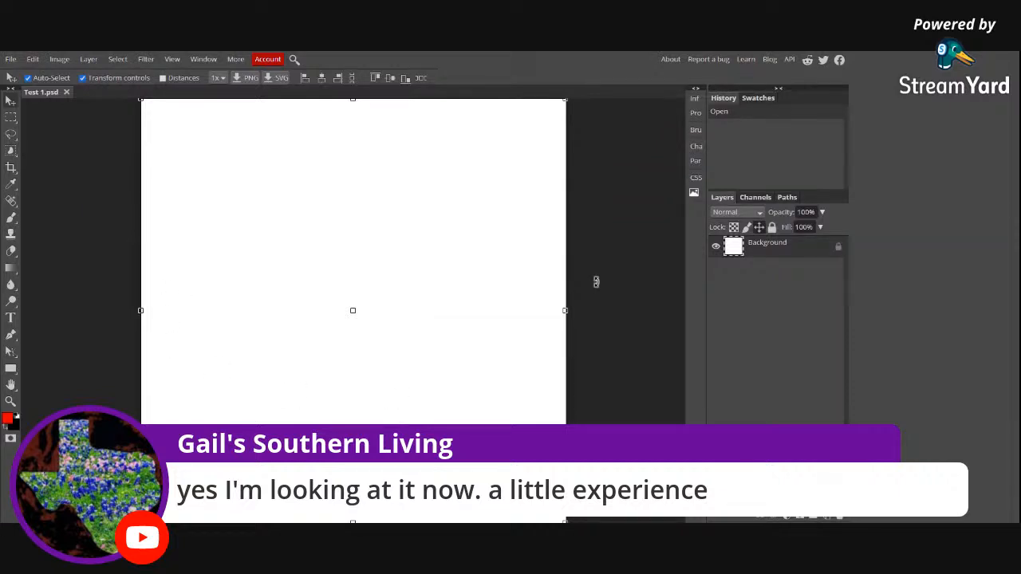
Step: Zoom out with the Zoom tool until the whole canvas fits in view
scroll(611, 254, "down", 5)
scroll(611, 253, "up", 7)
scroll(611, 253, "down", 3)
left_click(11, 402)
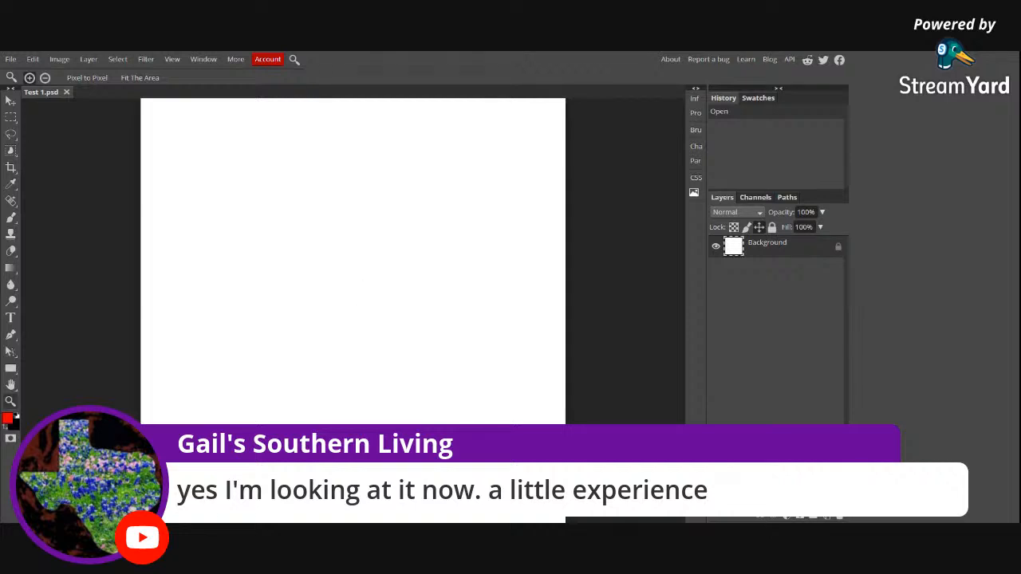
left_click(354, 284, "alt")
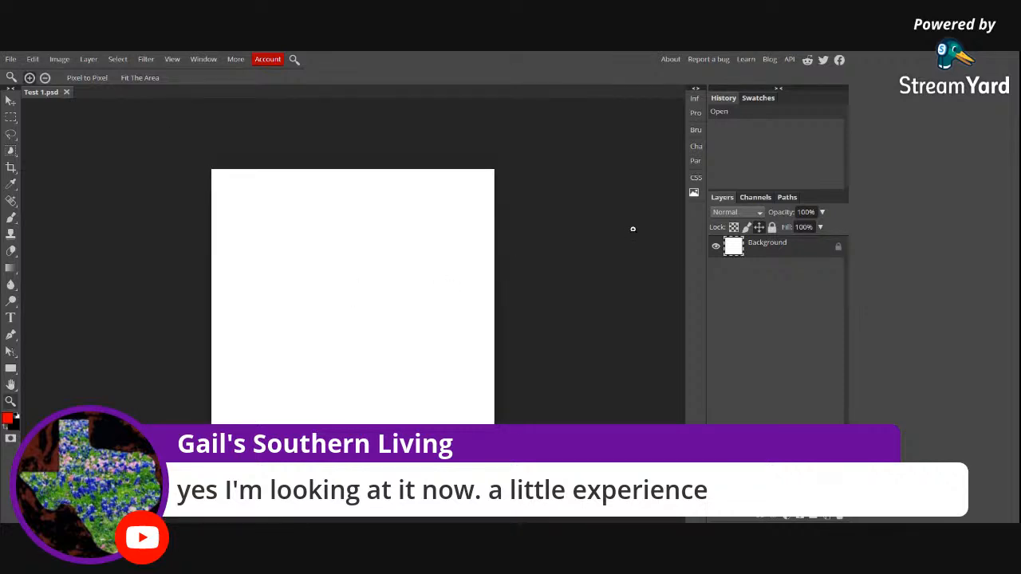
key("alt")
key("alt")
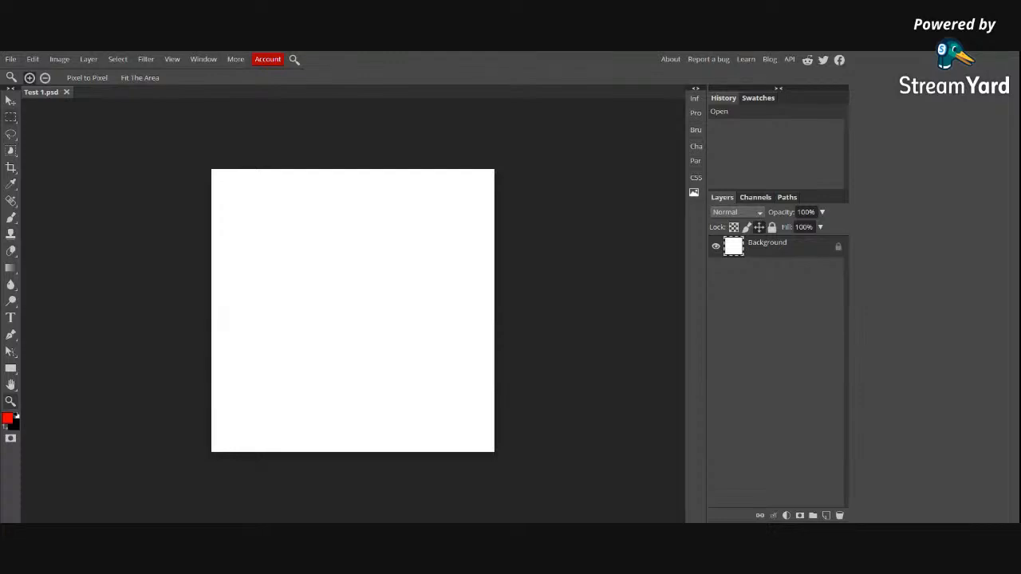
Step: Look through the tool variants for marquee, lasso and object selection
right_click(10, 117)
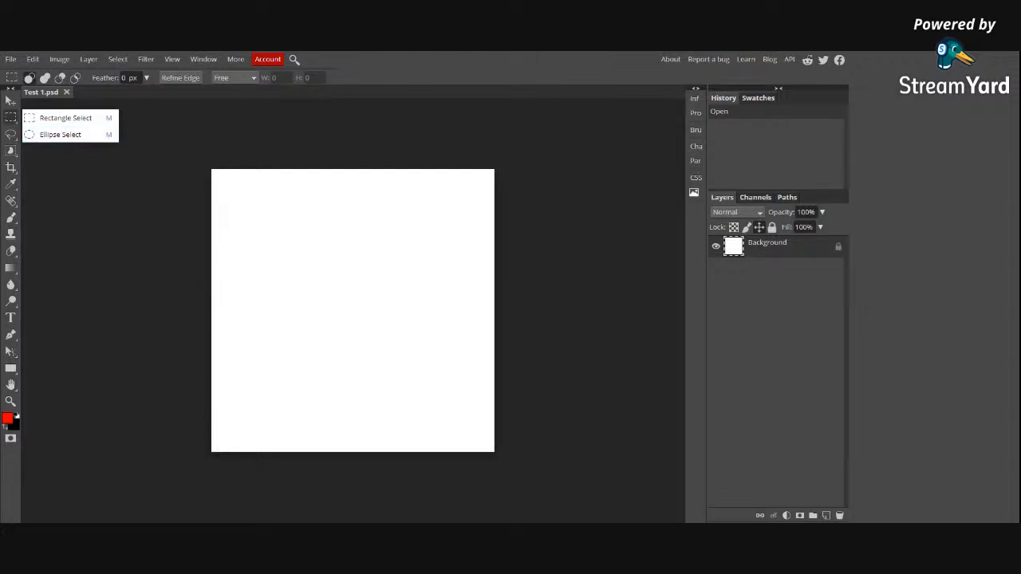
key("ctrl+d")
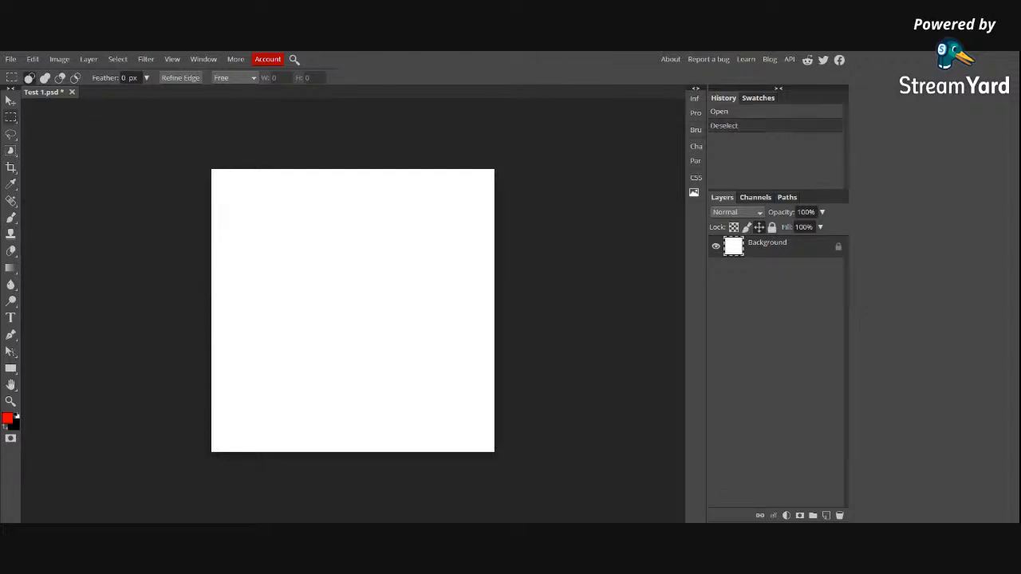
left_click(10, 136)
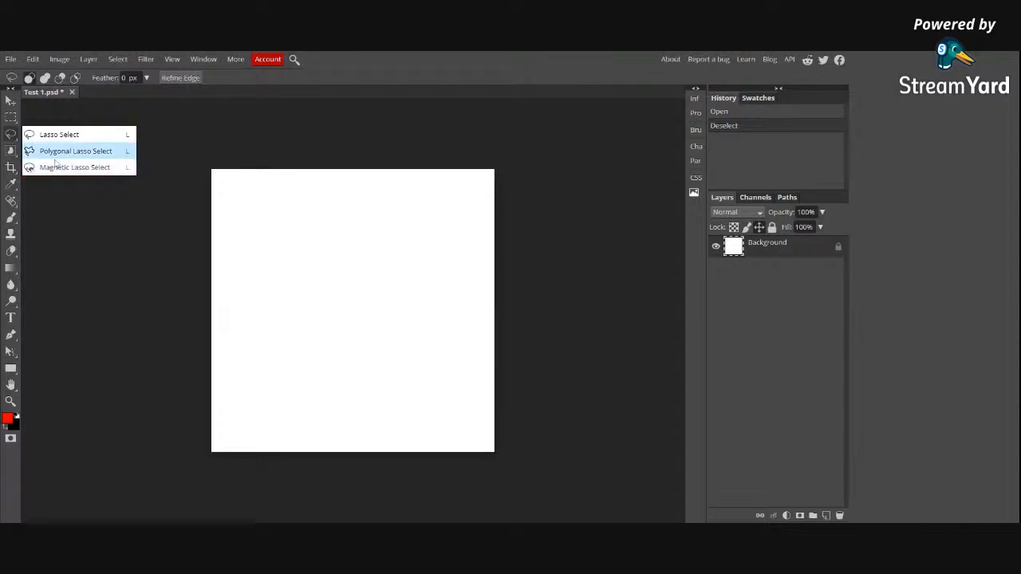
left_click(15, 159)
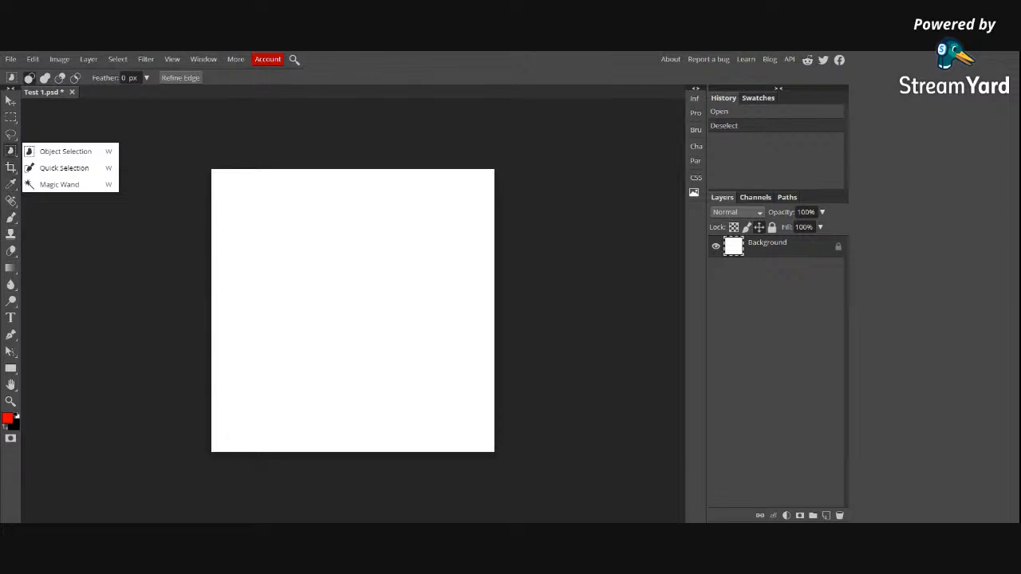
left_click(30, 350)
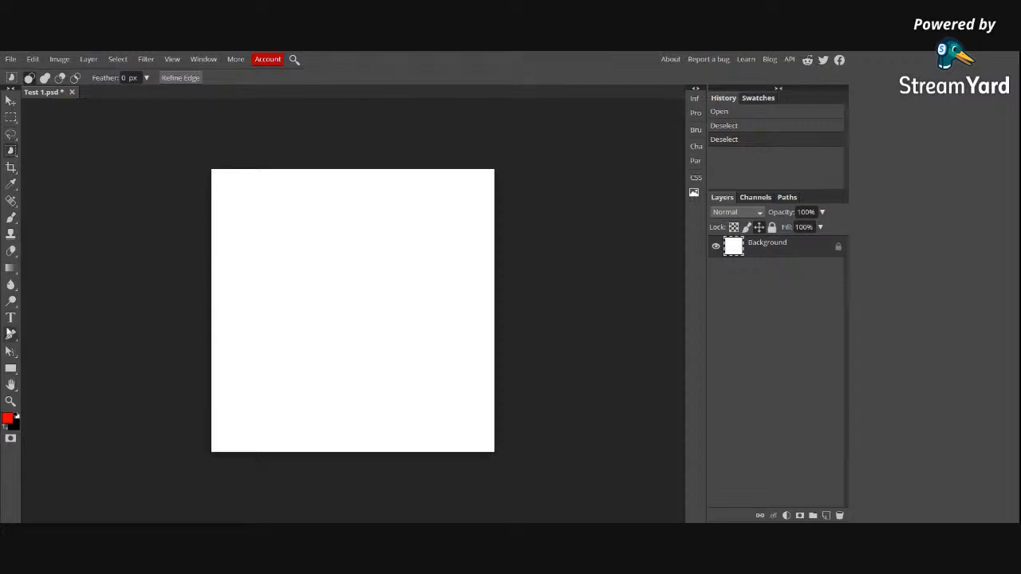
Step: Activate the Type tool, set the background colour to 330099 and swap it with the foreground colour
left_click(11, 319)
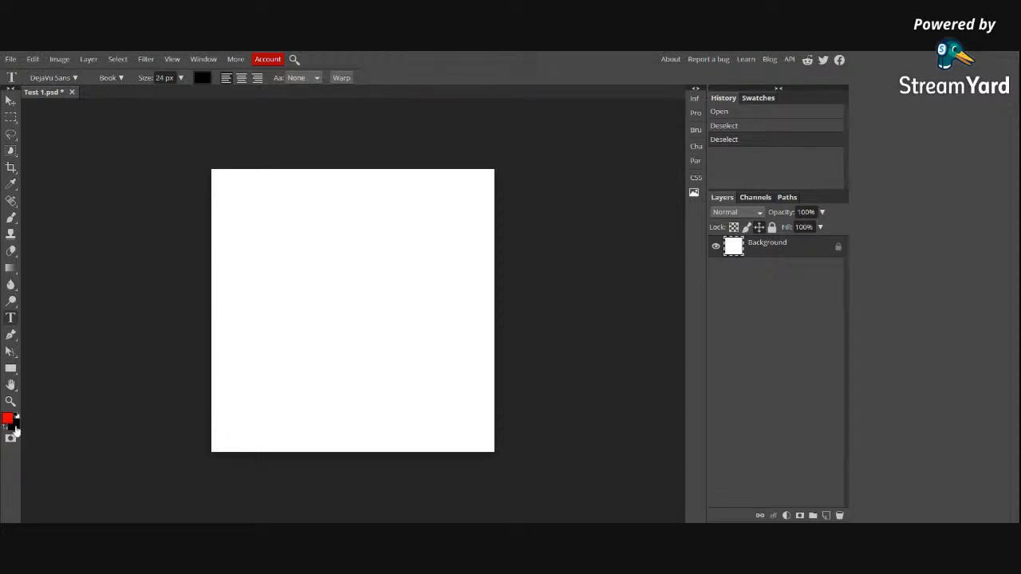
left_click(16, 429)
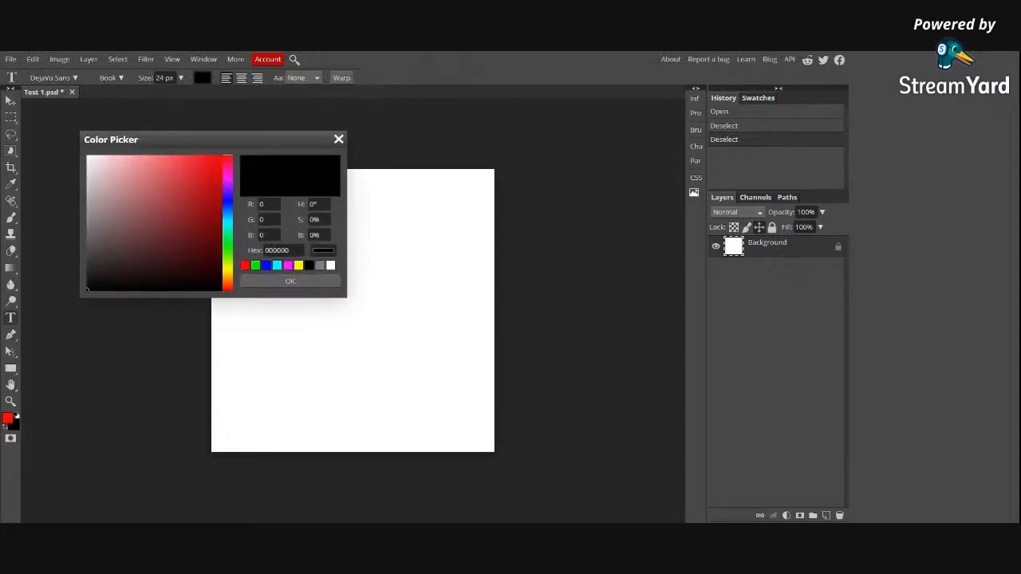
left_click(229, 198)
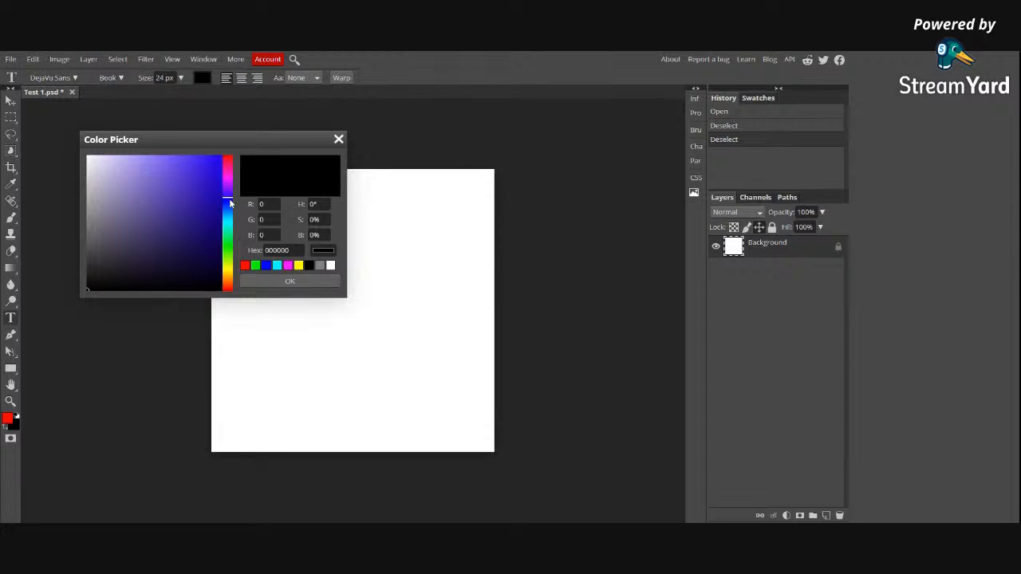
left_click(208, 166)
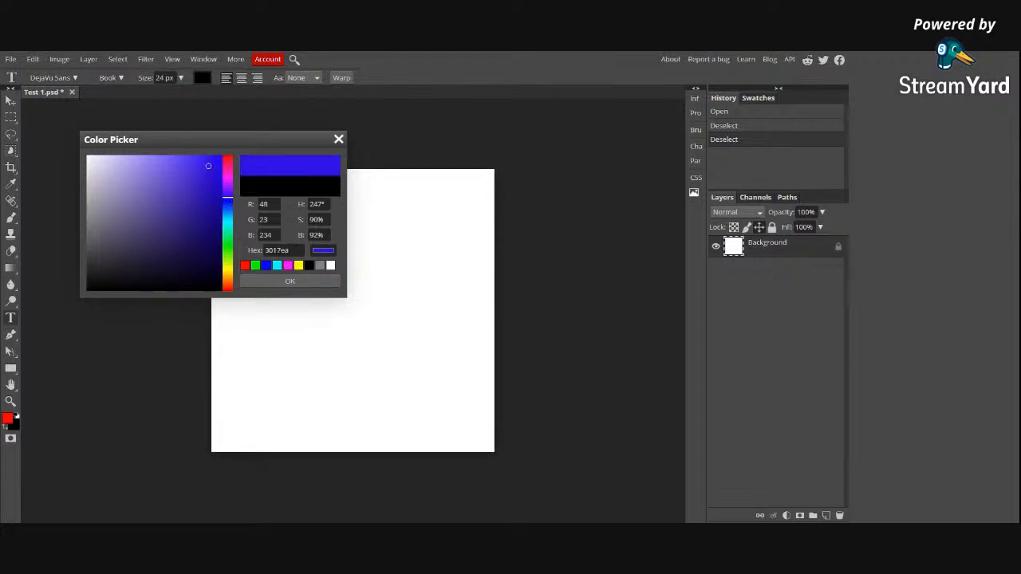
left_click(268, 251)
type("330099")
left_click(290, 283)
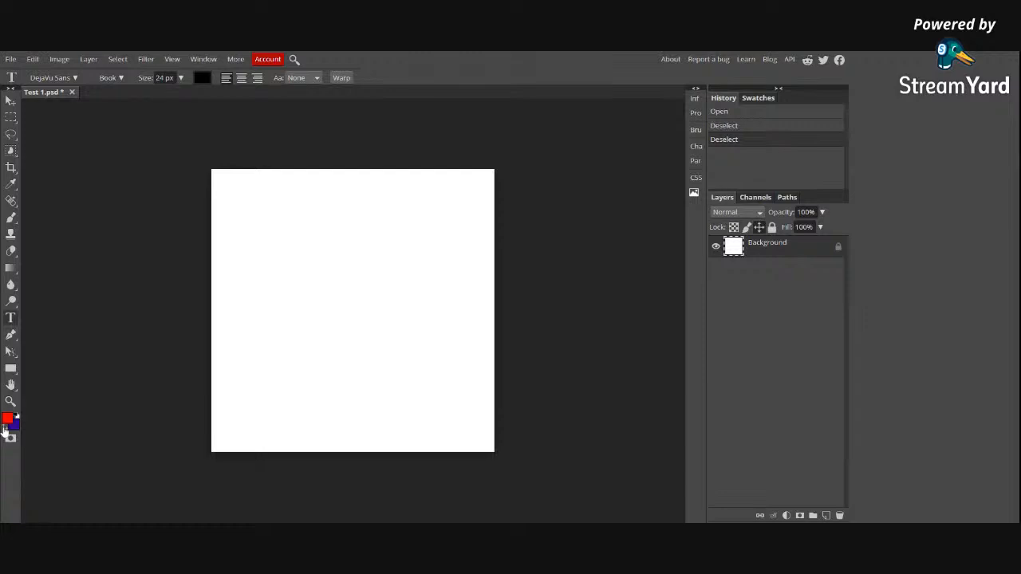
key("x")
Step: Set the background colour to white, ffffff
left_click(15, 425)
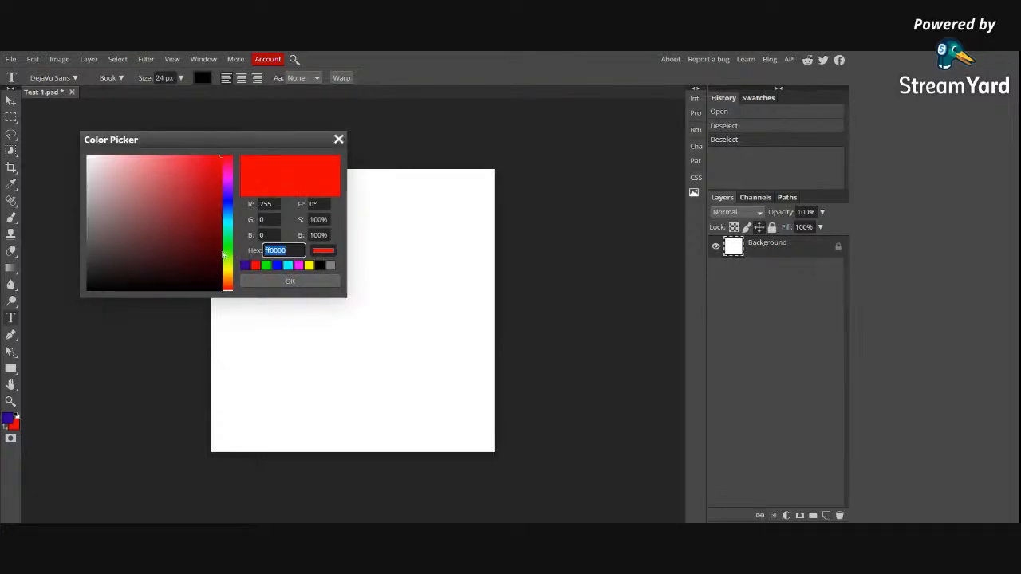
type("ffffff")
left_click(299, 281)
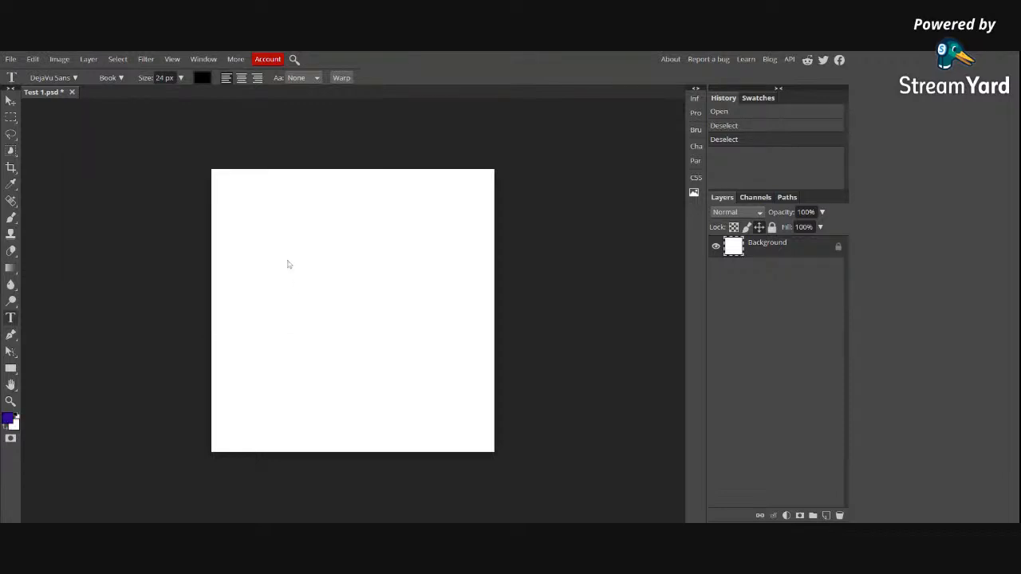
Step: Add an empty text layer near the canvas centre and set its font to EastMarket
left_click(361, 318)
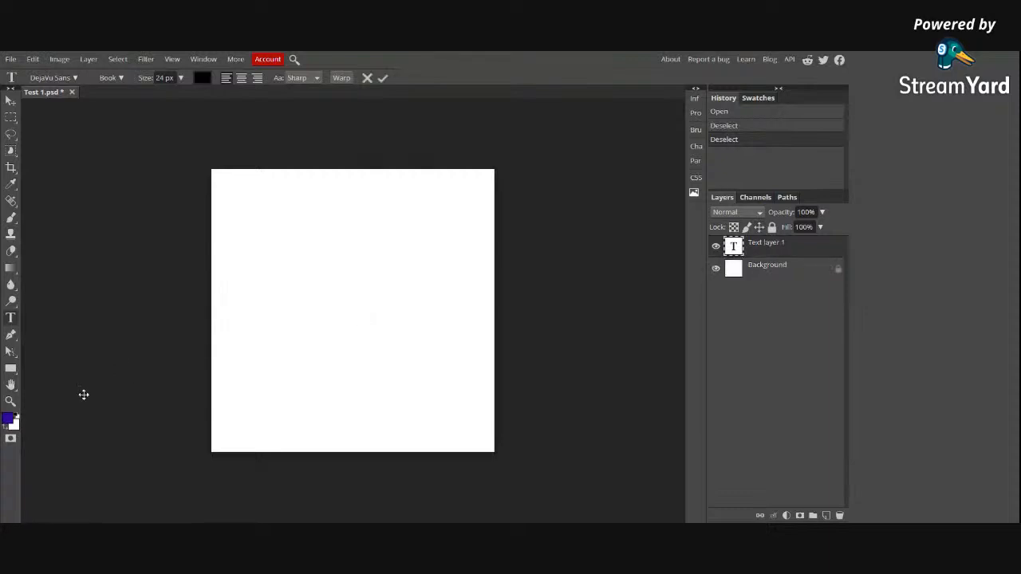
left_click(10, 319)
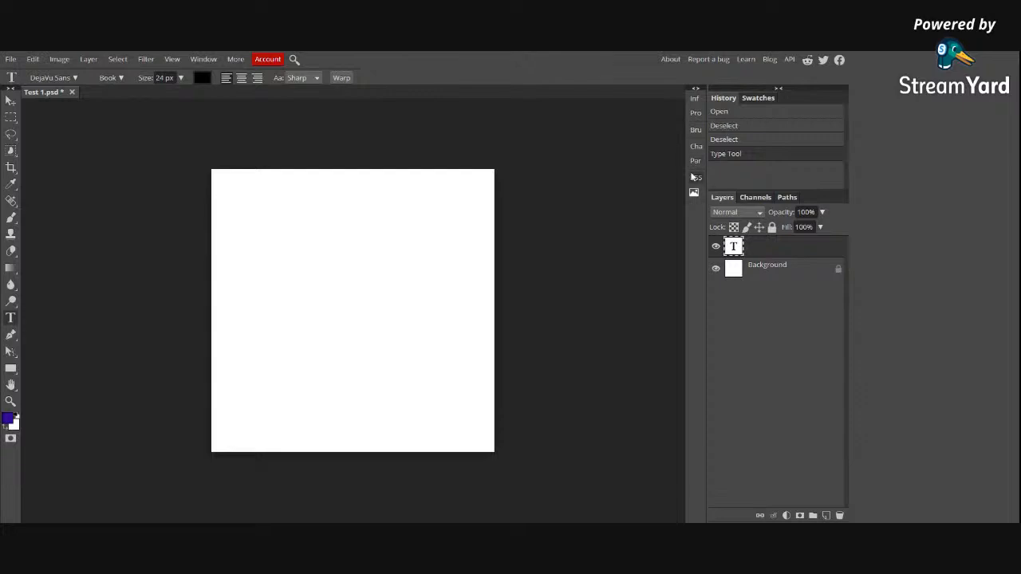
left_click(76, 79)
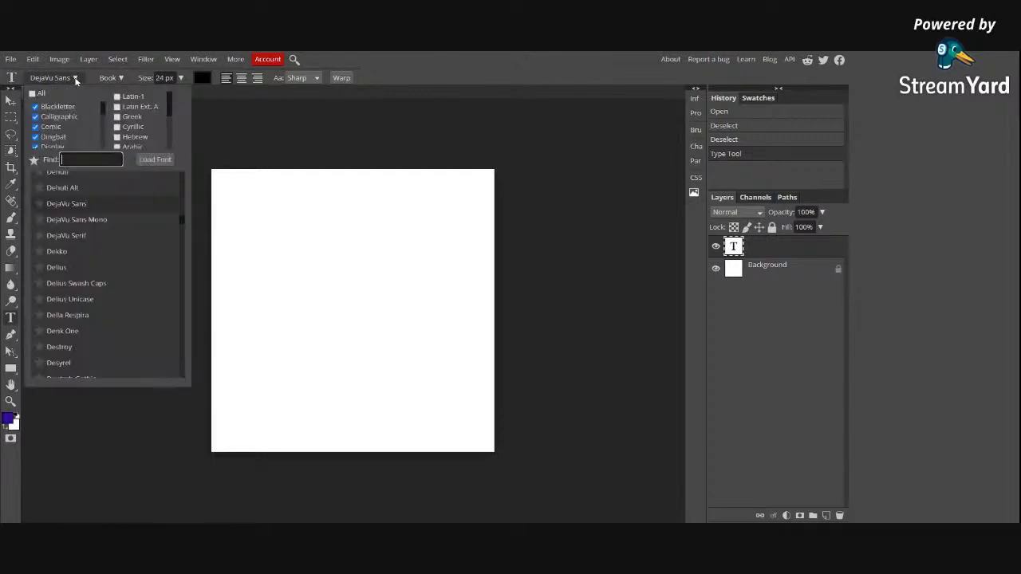
scroll(95, 280, "down", 3)
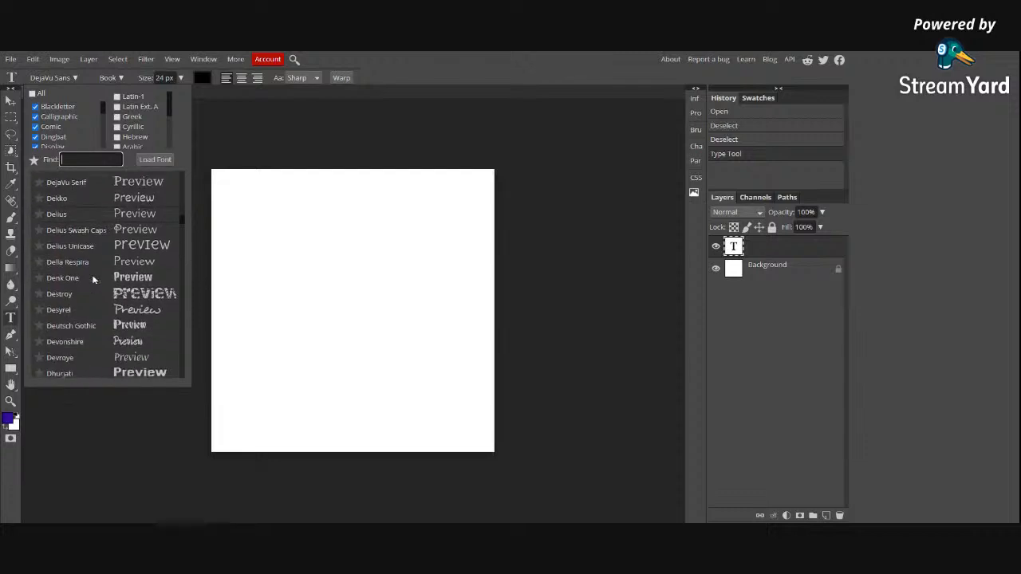
scroll(93, 278, "down", 5)
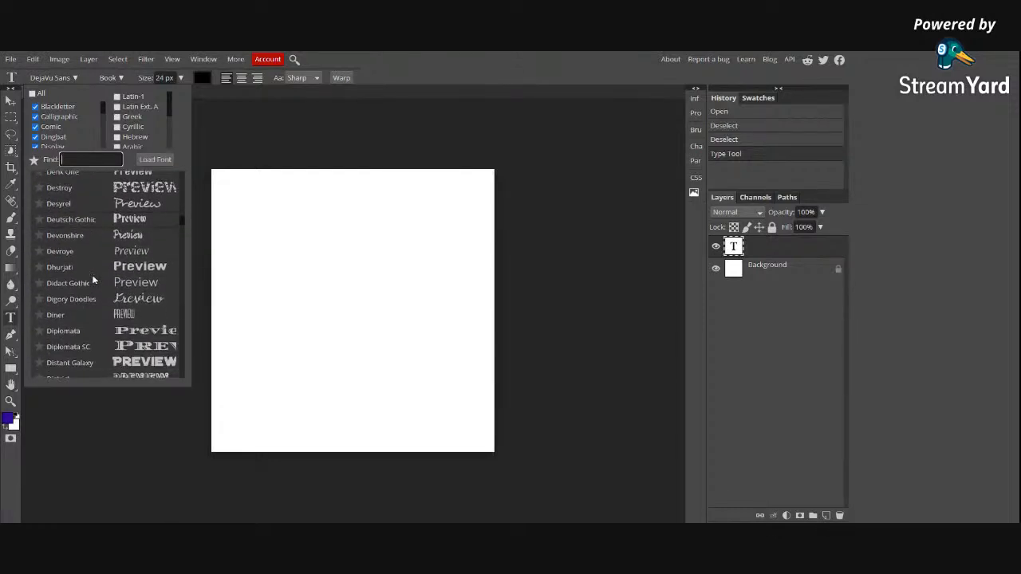
scroll(92, 279, "down", 2)
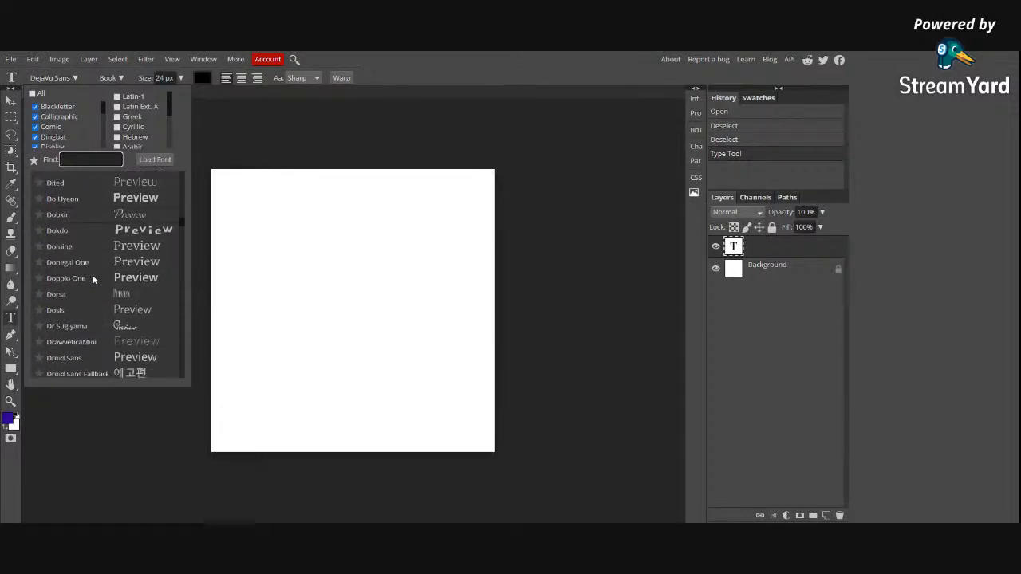
scroll(93, 279, "down", 2)
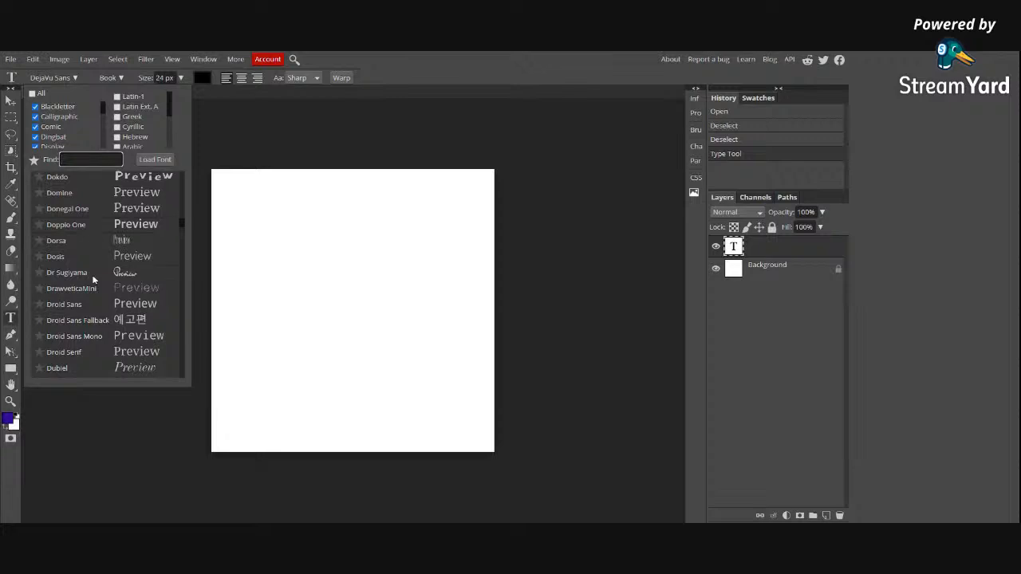
scroll(93, 280, "down", 2)
scroll(93, 281, "down", 8)
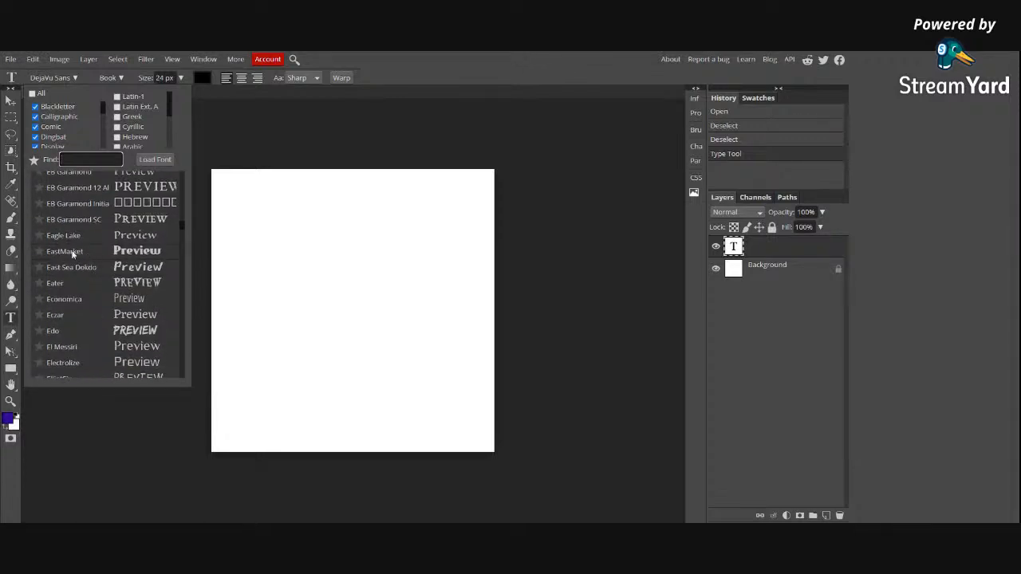
left_click(91, 251)
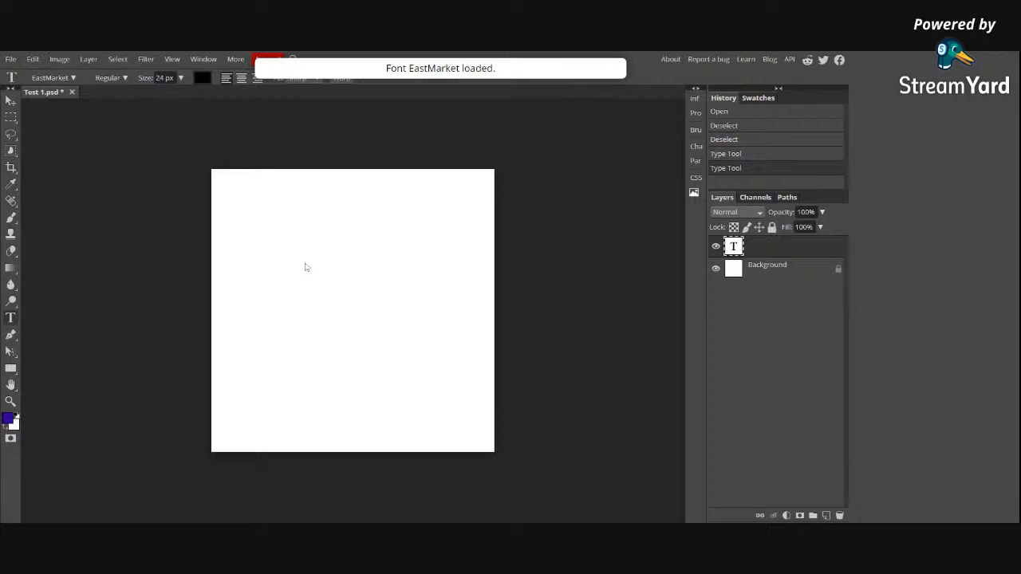
Step: Set the text size to 120 px
left_click(124, 78)
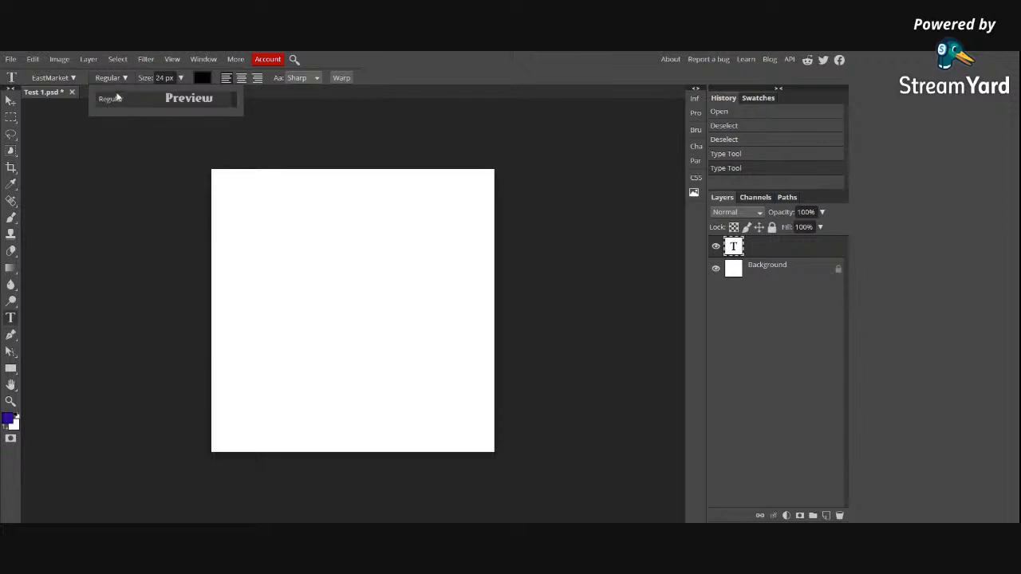
left_click(181, 78)
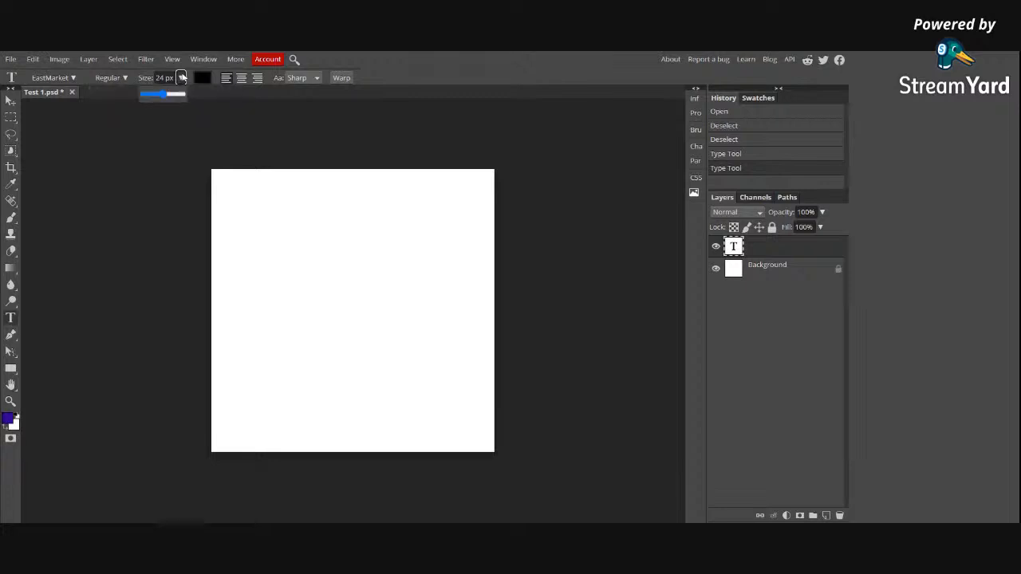
mouse_move(176, 93)
left_mouse_down()
mouse_move(162, 96)
mouse_move(182, 94)
left_mouse_up()
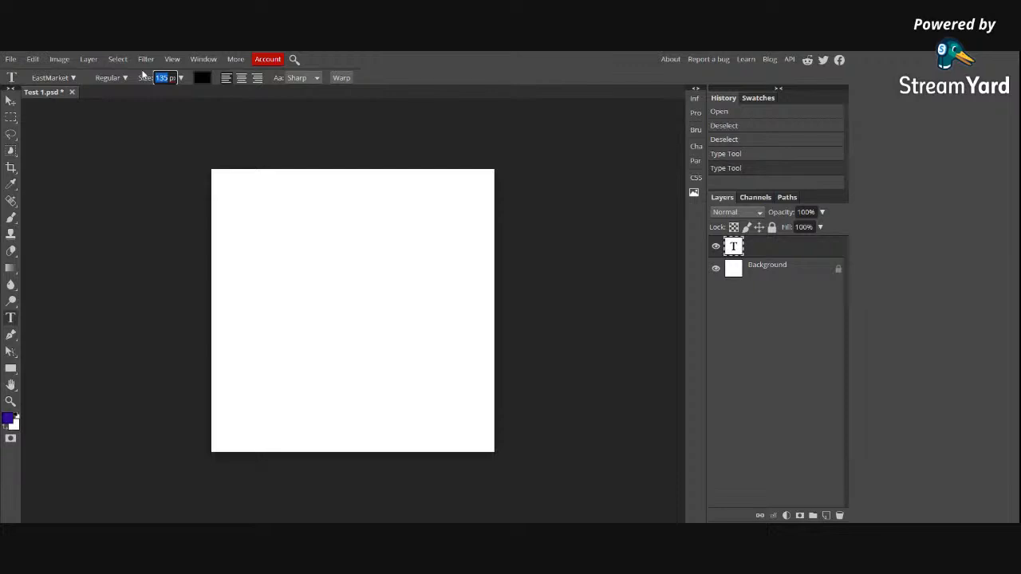
type("172")
key("Tab")
left_click(163, 78)
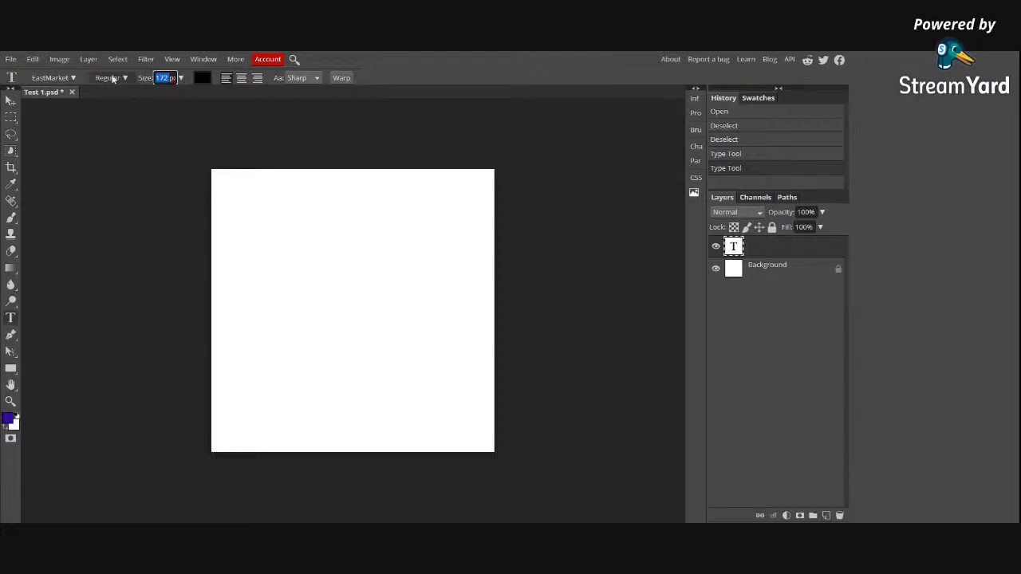
type("120px")
Step: Set the text colour to the purple hex value 330099
left_click(202, 79)
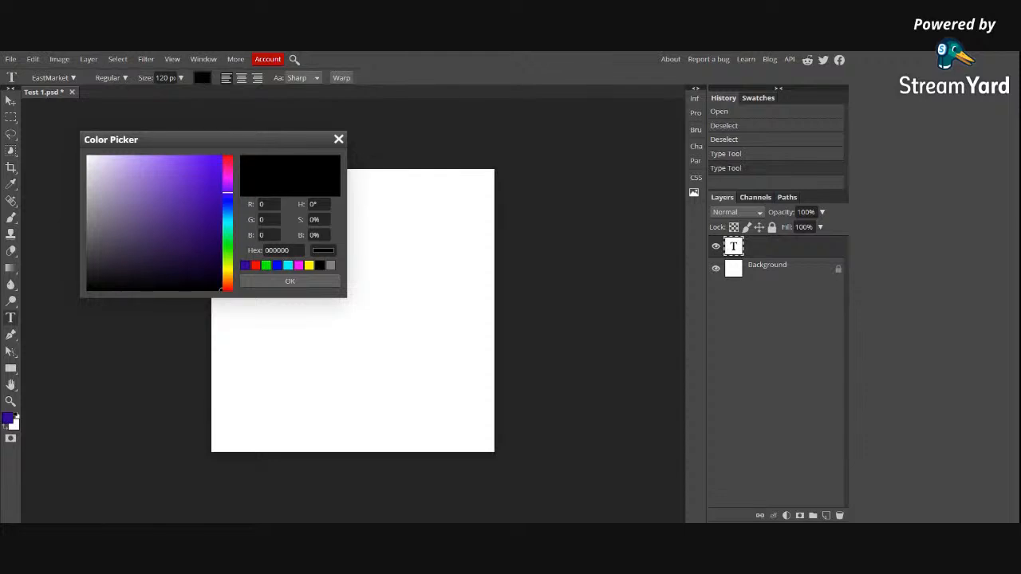
left_click(276, 250)
type("330099")
left_click(289, 280)
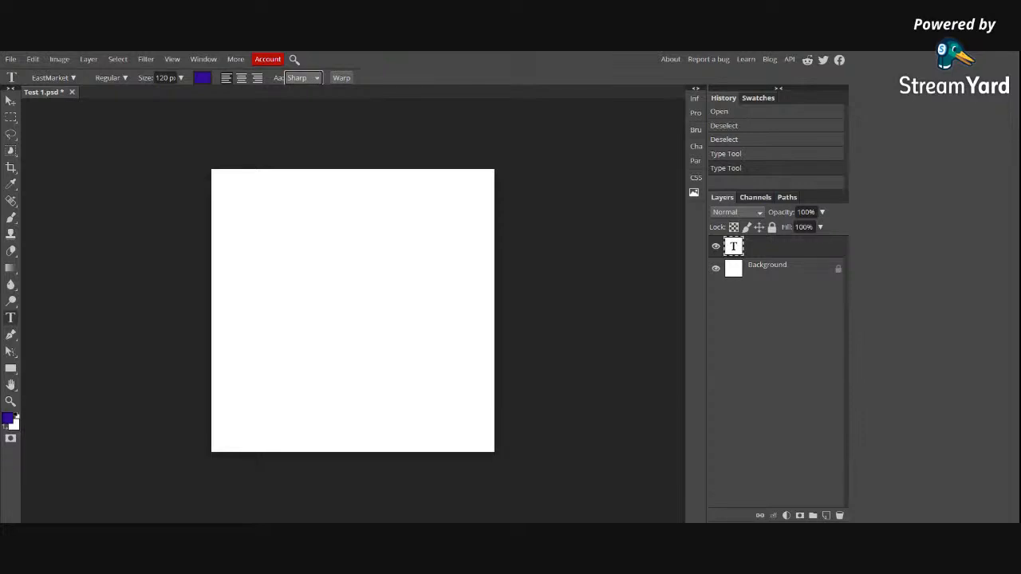
Step: Set the text anti-aliasing to None and add the text Hello in the upper half of the canvas
left_click(313, 89)
left_click(294, 256)
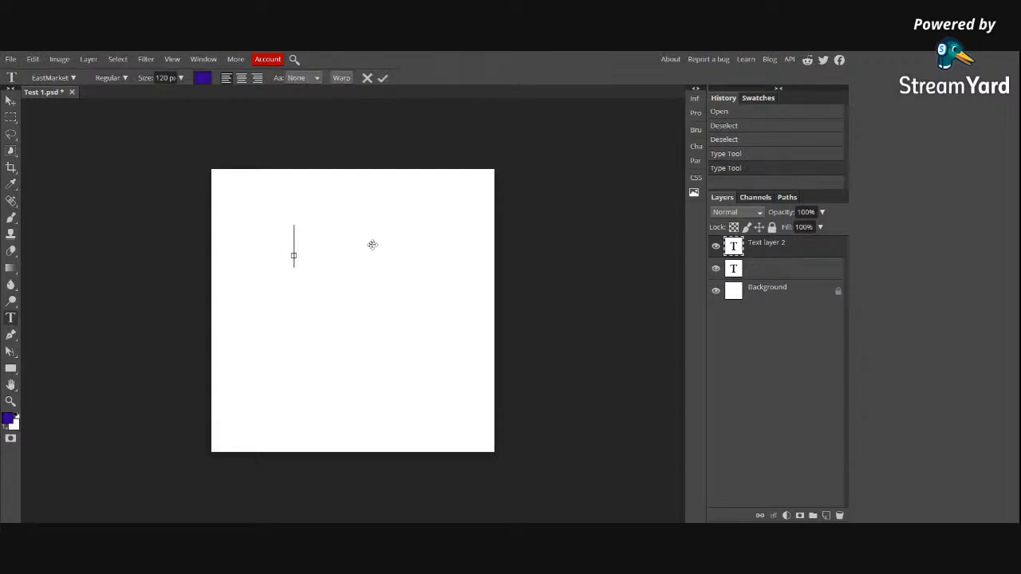
type("Hello")
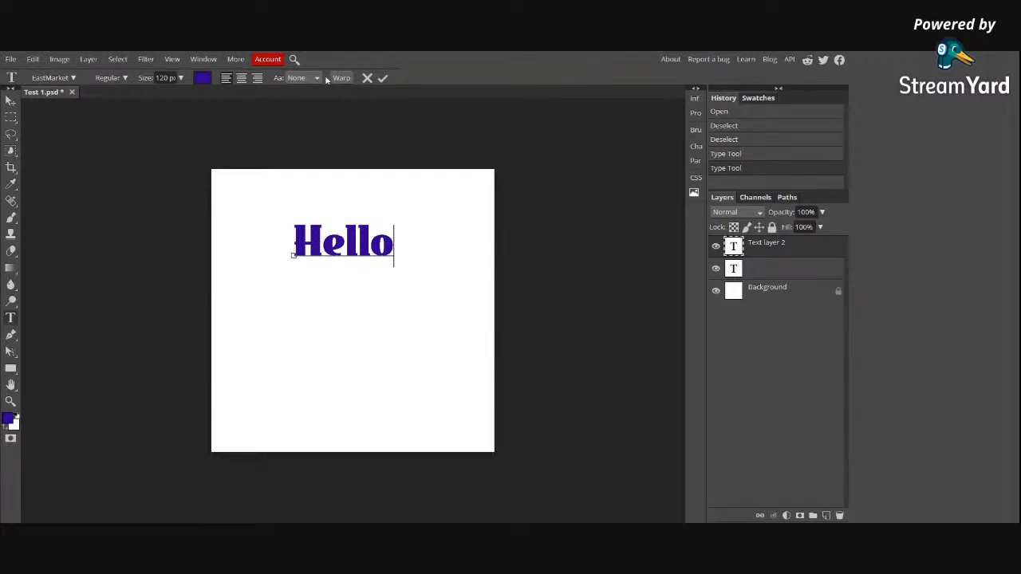
left_click(384, 78)
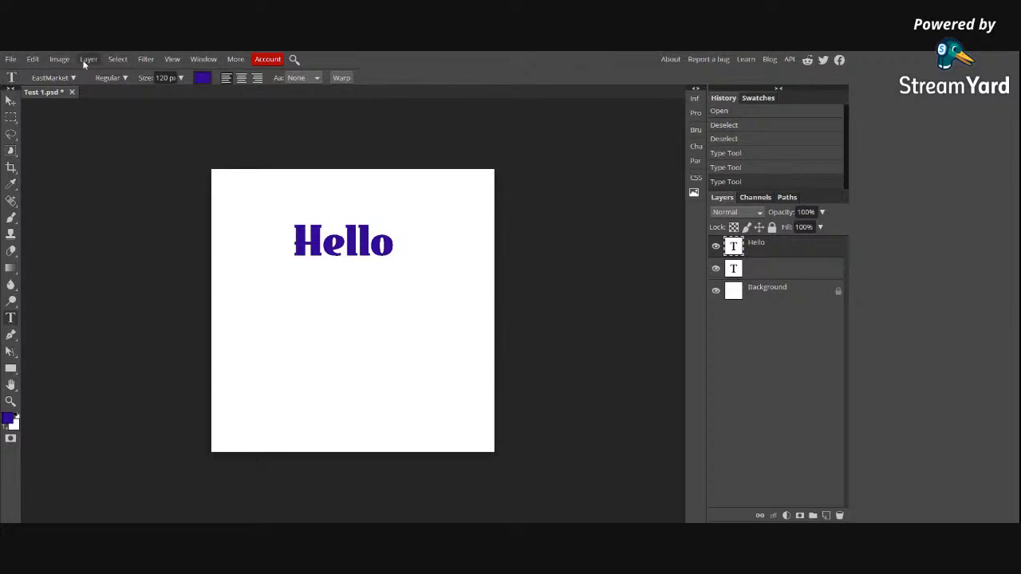
Step: Place the cheese lovers image in the document and move it slightly down and left within the lower-right area of the canvas
left_click(11, 60)
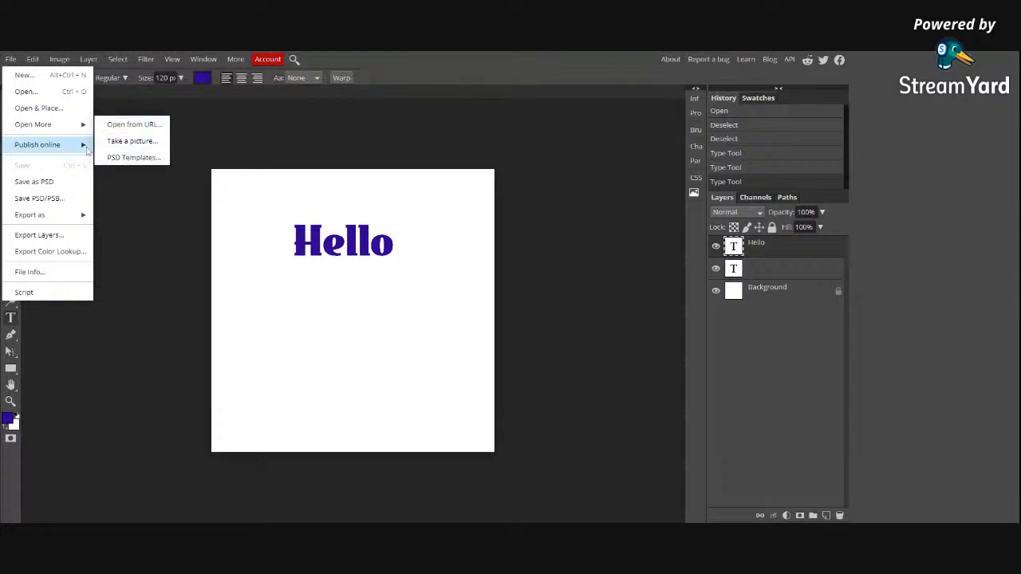
left_click(38, 117)
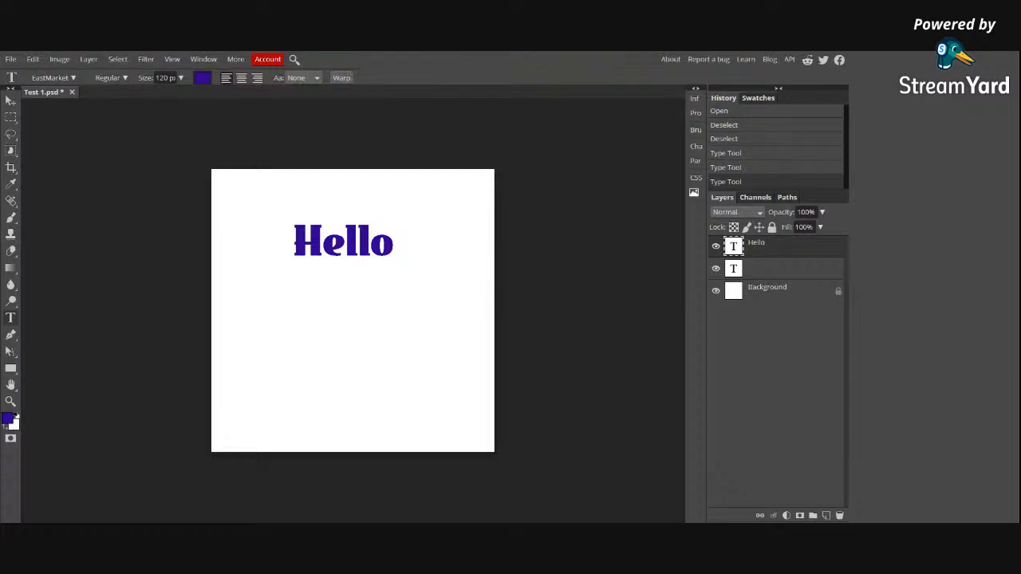
left_click_drag(275, 227, 382, 325)
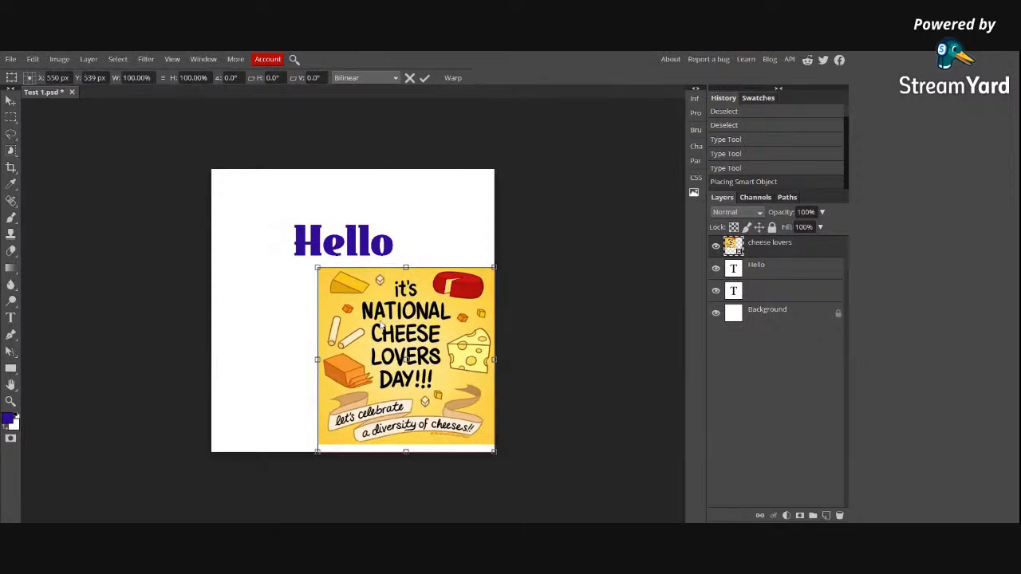
left_click(9, 102)
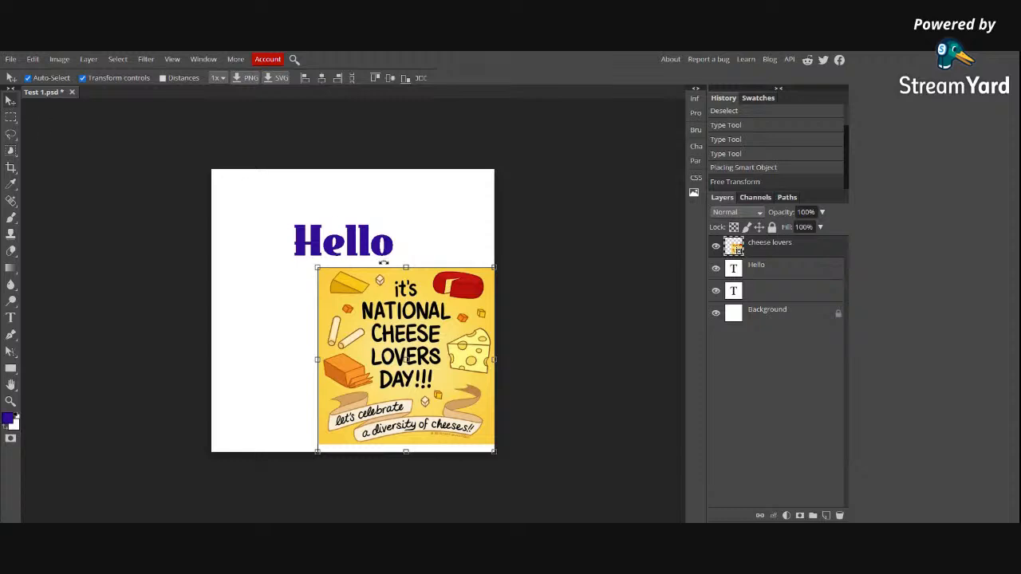
left_click_drag(442, 335, 427, 355)
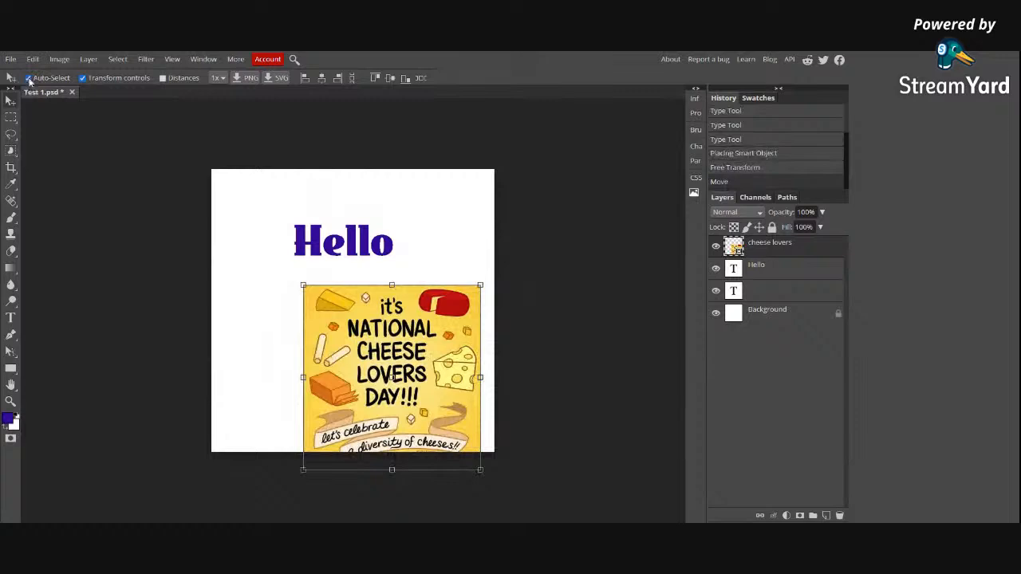
Step: Disable Auto-Select and Transform controls for the Move tool and shift the cheese lovers image left, below the Hello text
left_click(28, 78)
left_click(83, 79)
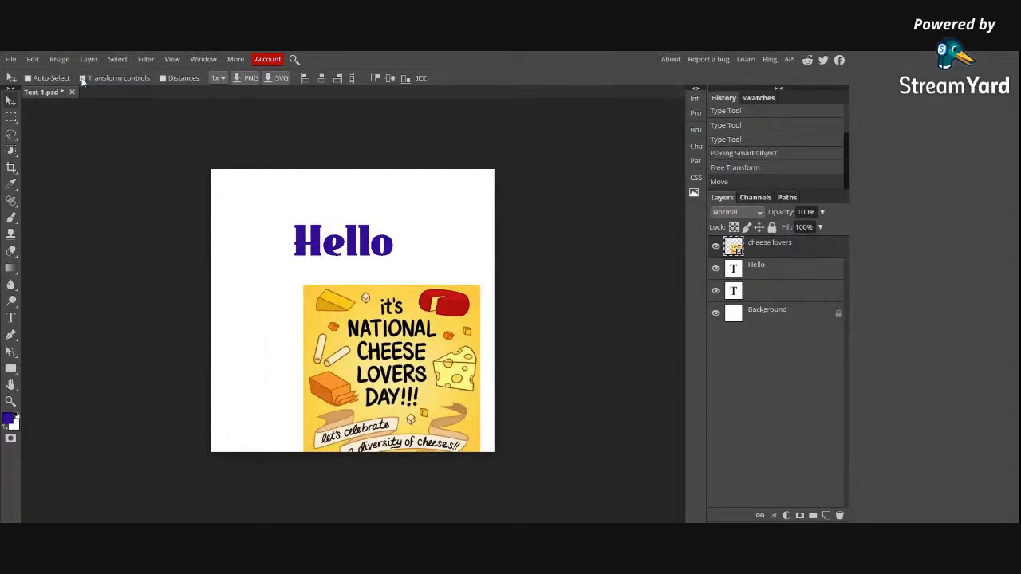
left_click_drag(427, 406, 395, 404)
mouse_move(386, 350)
left_mouse_down()
mouse_move(441, 322)
mouse_move(380, 339)
left_mouse_up()
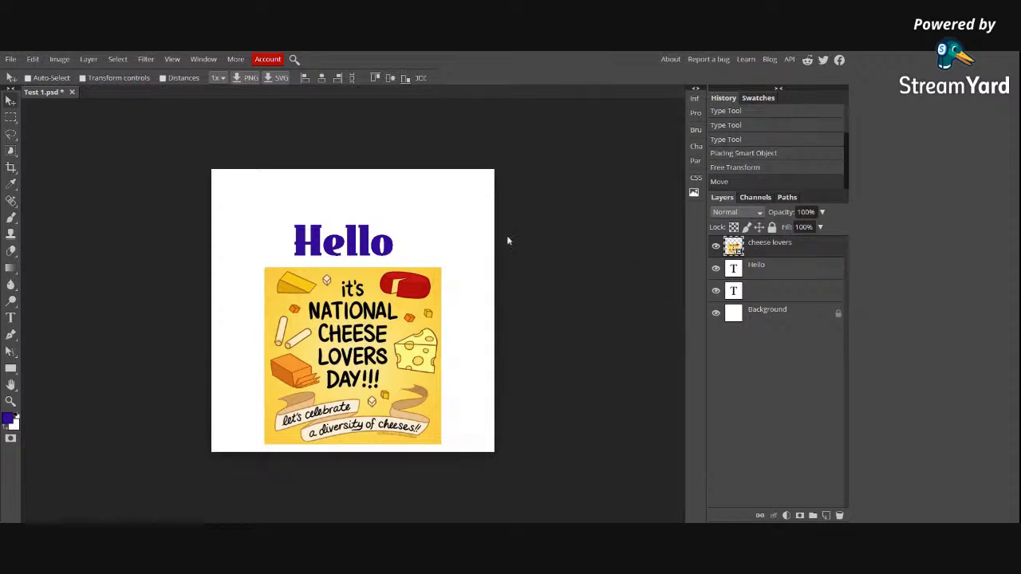
mouse_move(356, 248)
left_mouse_down()
mouse_move(371, 224)
mouse_move(352, 284)
mouse_move(380, 264)
mouse_move(327, 215)
mouse_move(396, 236)
mouse_move(347, 248)
left_mouse_up()
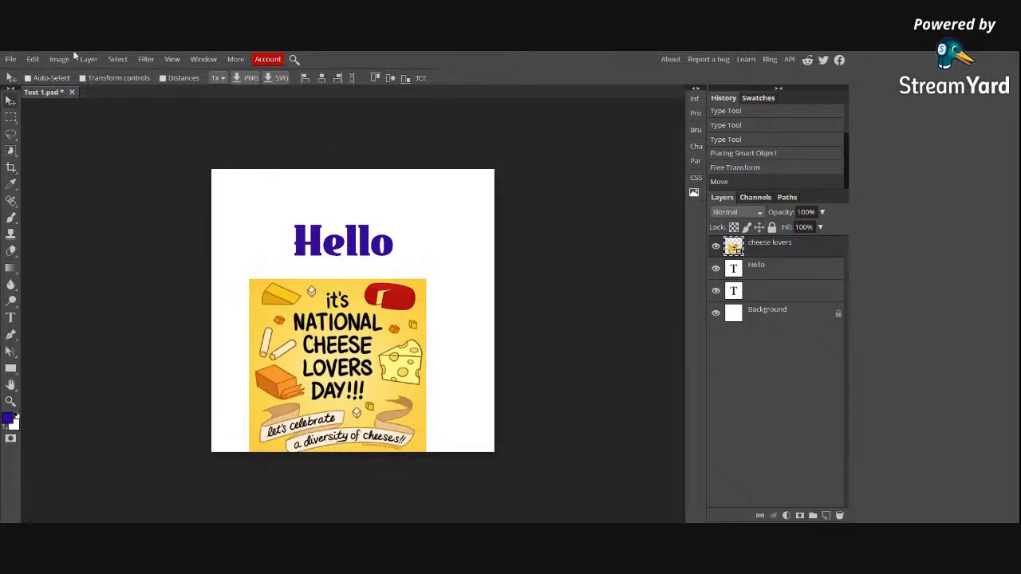
Step: Enable Auto-Select and move the Hello text up and slightly right, away from the cheese lovers image
left_click(29, 78)
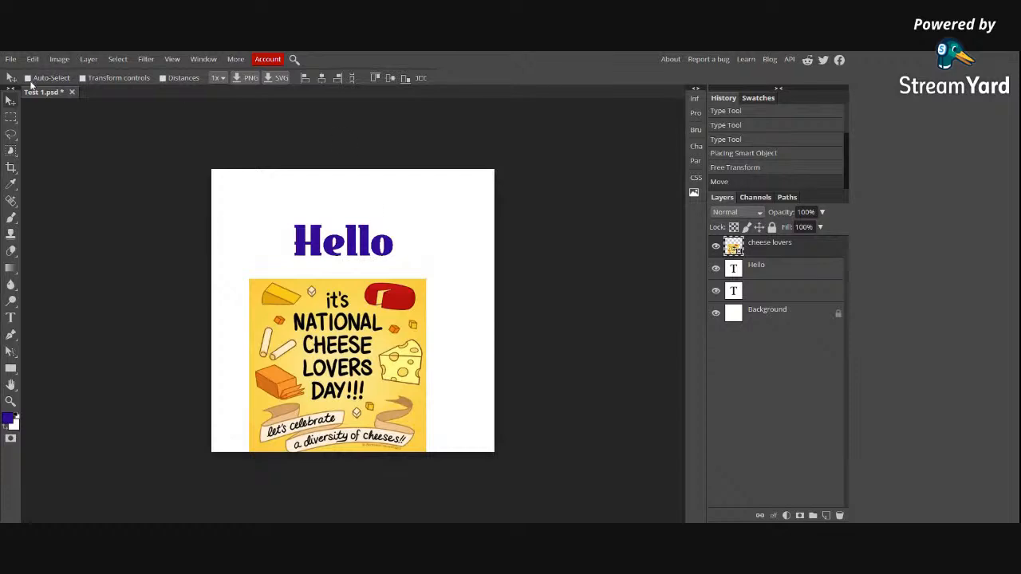
left_click(358, 249)
left_click_drag(363, 246, 376, 225)
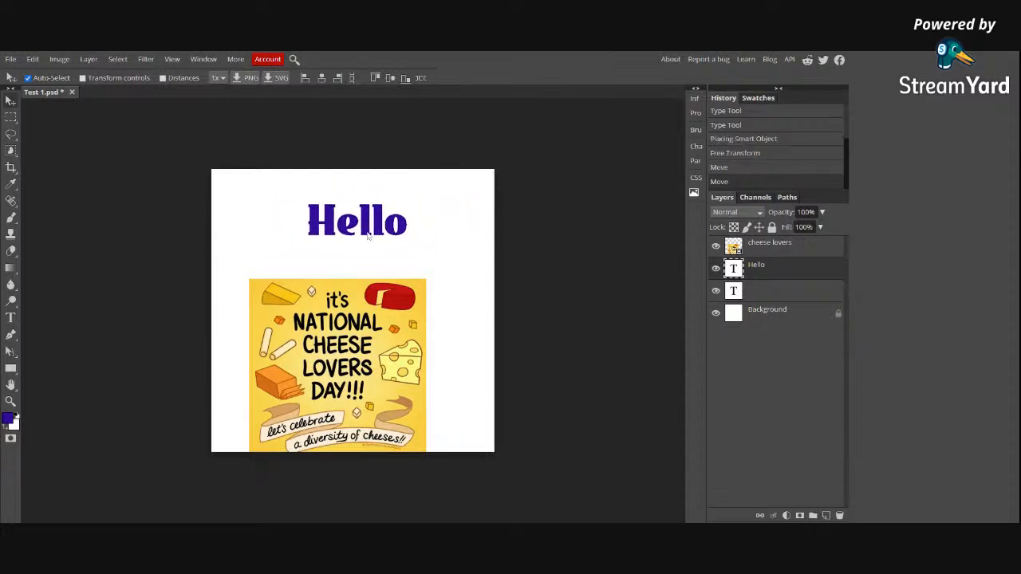
Step: Enable Transform controls, scale the Hello text to about 128% width and 143% height, and rotate it -15°
left_click(83, 77)
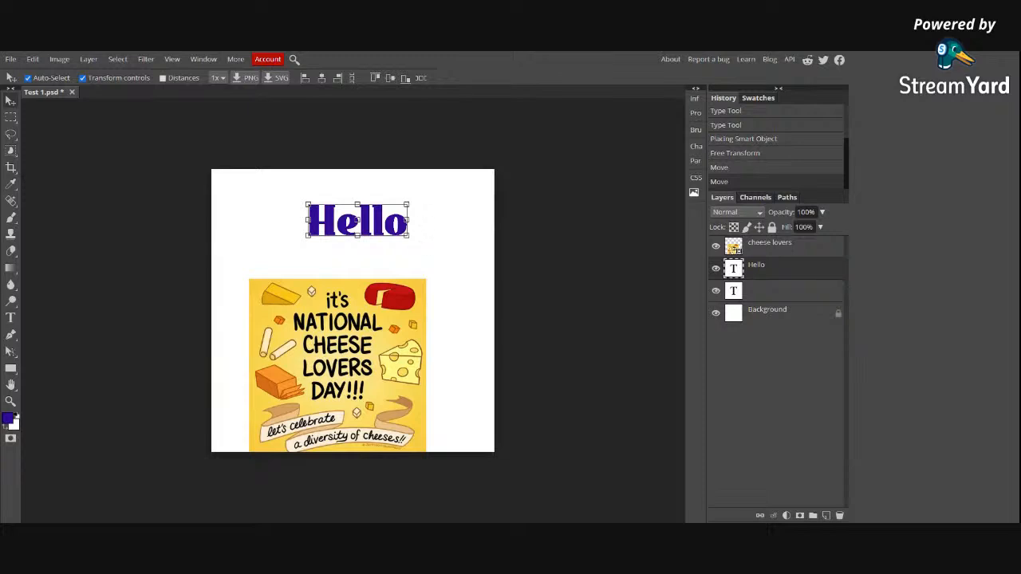
left_click_drag(406, 205, 416, 182)
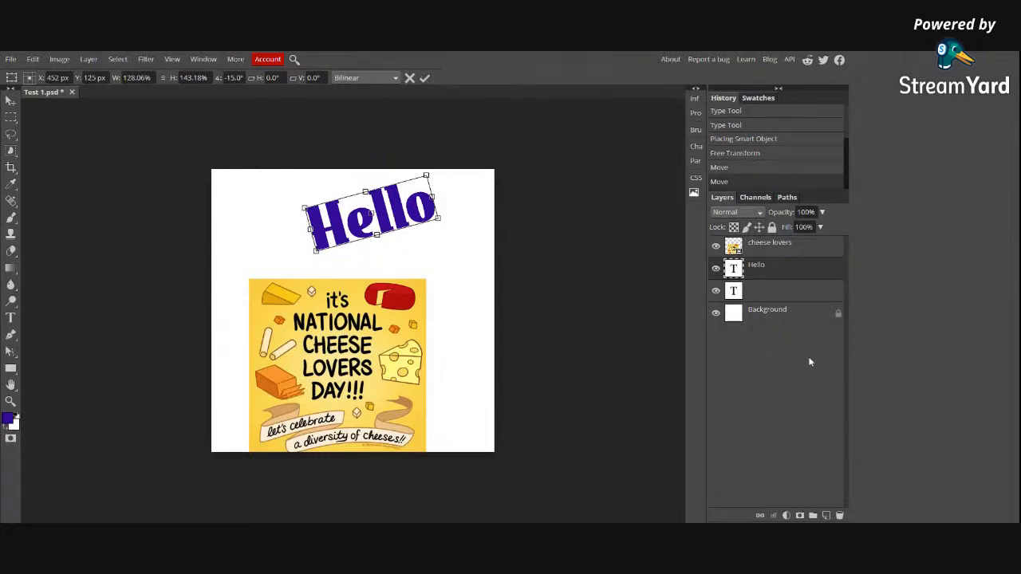
left_click(785, 316)
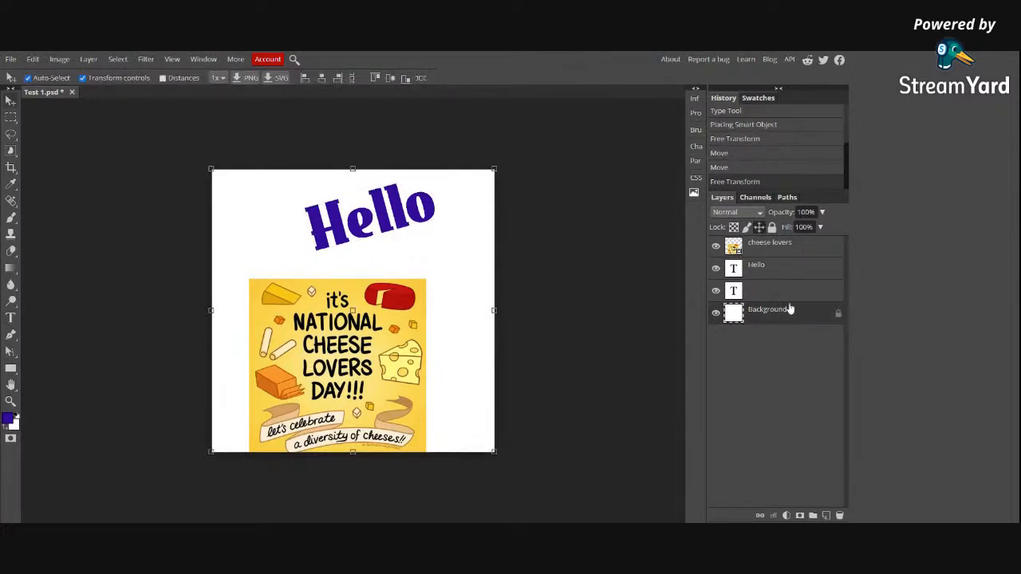
Step: Rotate the Hello layer by about 18.9° and reposition it above the image at about X 411 px, Y 171 px
left_click(800, 292)
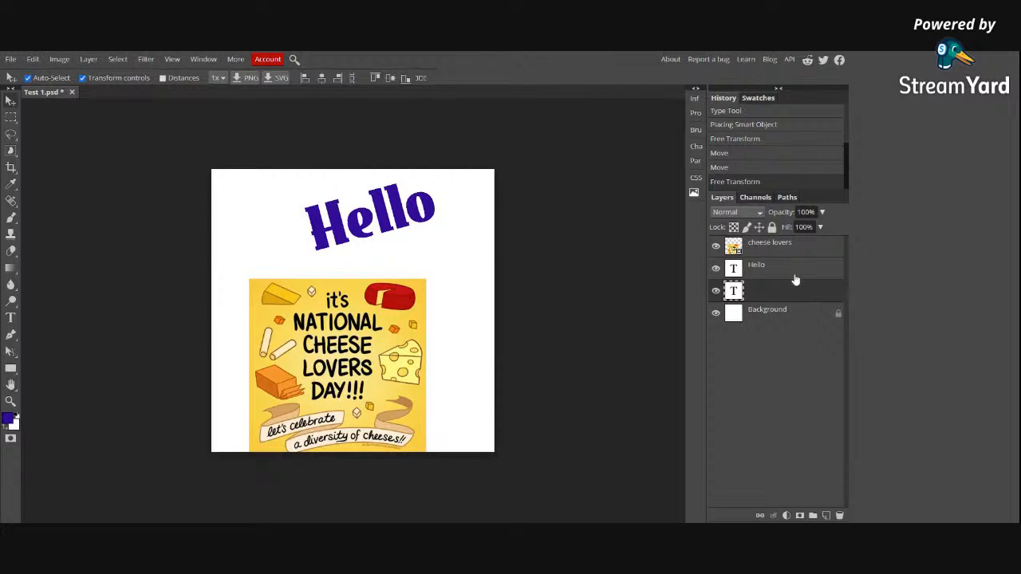
left_click(796, 274)
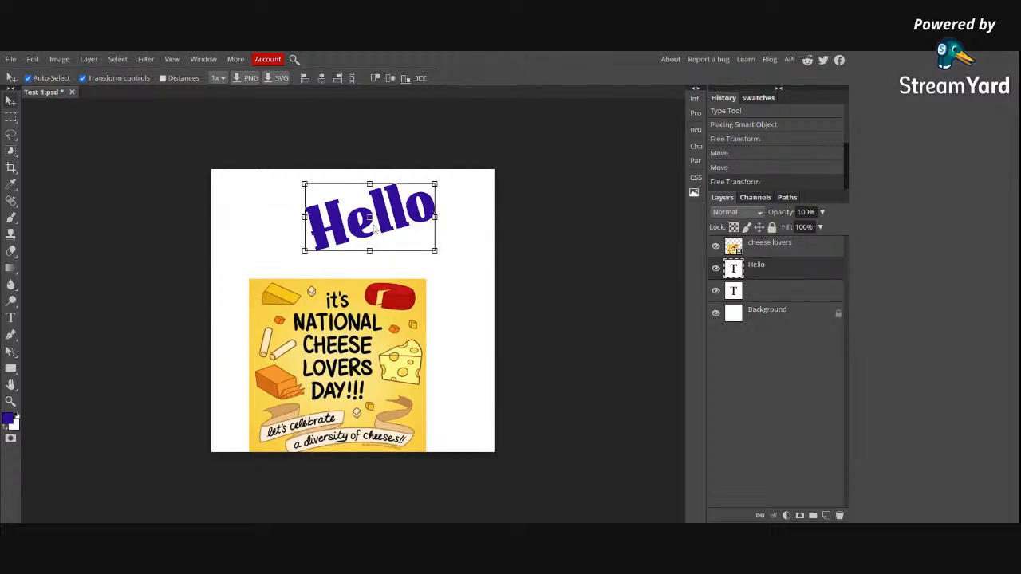
left_click_drag(449, 176, 459, 204)
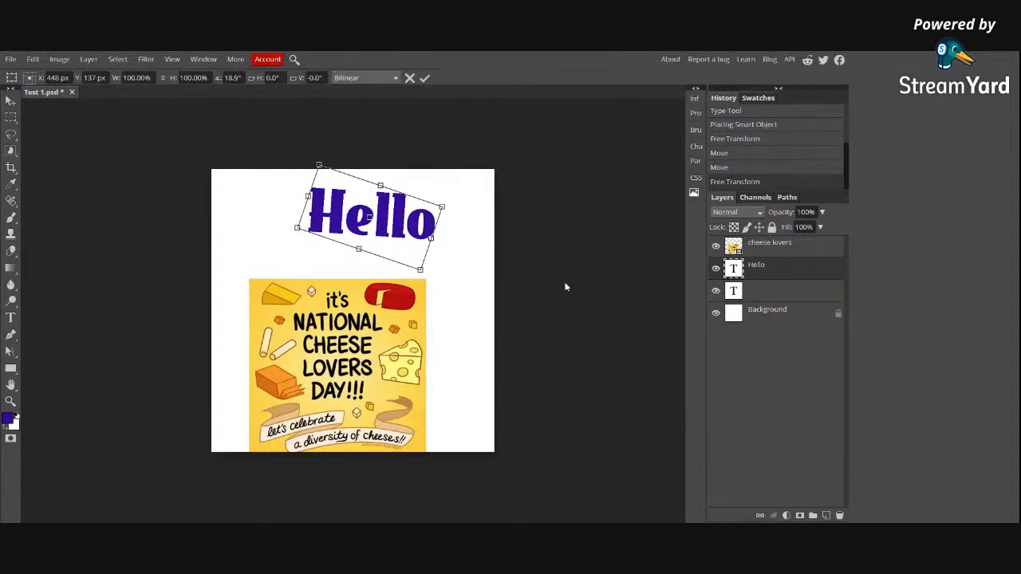
mouse_move(401, 214)
left_mouse_down()
mouse_move(369, 222)
mouse_move(394, 236)
mouse_move(388, 229)
left_mouse_up()
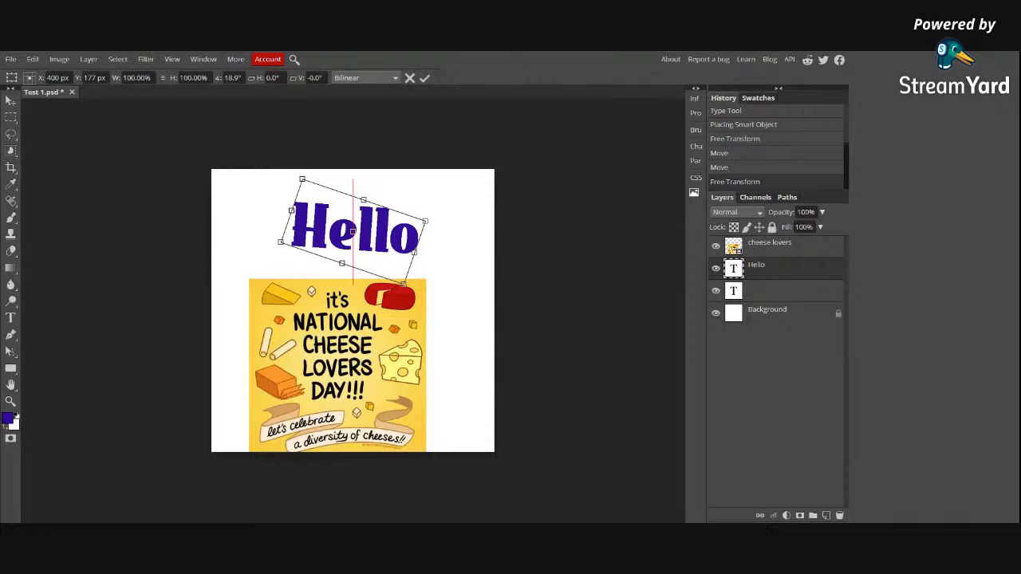
left_click_drag(368, 370, 365, 370)
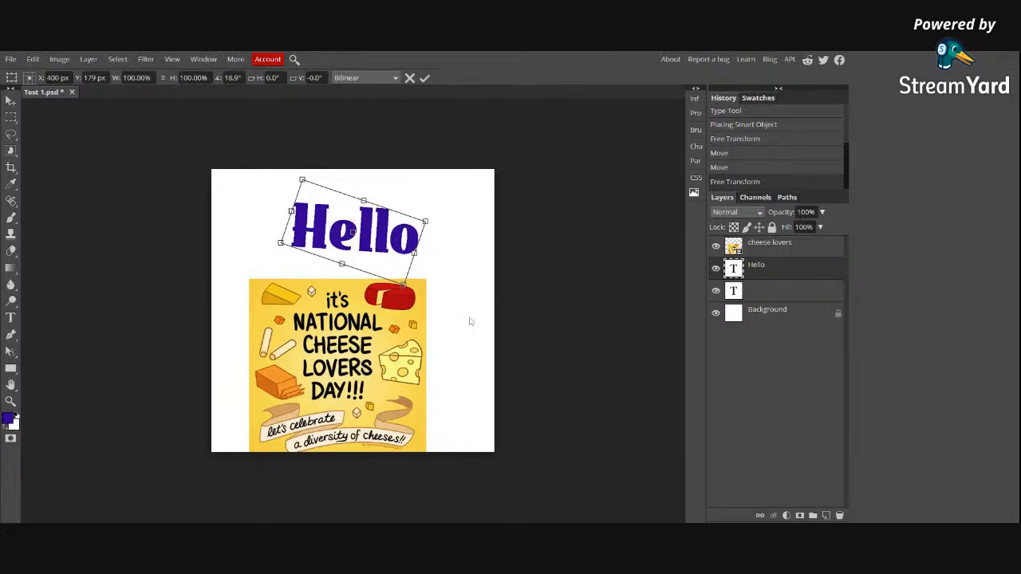
mouse_move(369, 346)
left_mouse_down()
mouse_move(389, 337)
mouse_move(371, 354)
left_mouse_up()
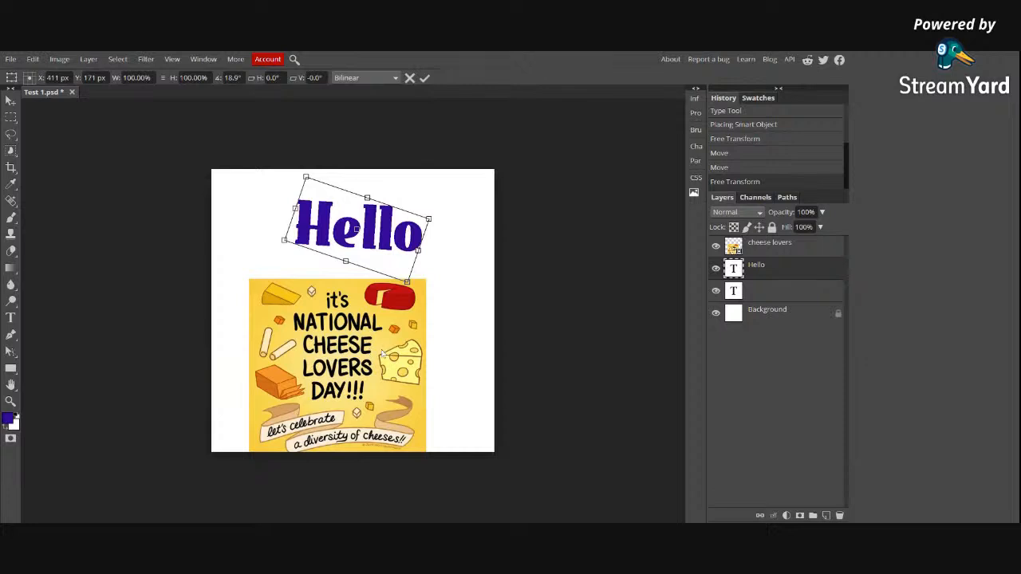
Step: Show the grid over the canvas and hide it again
left_click(170, 61)
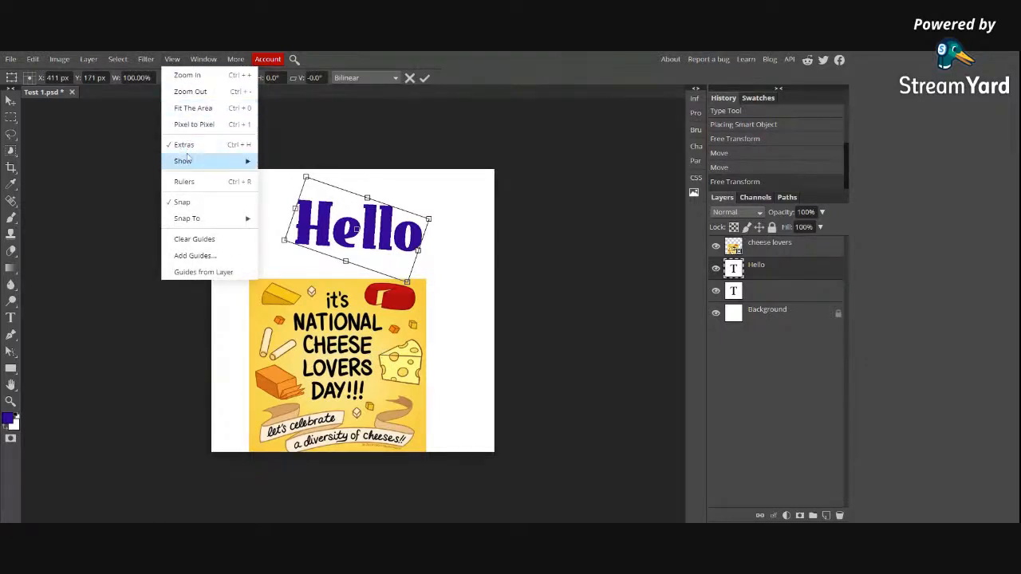
mouse_move(189, 165)
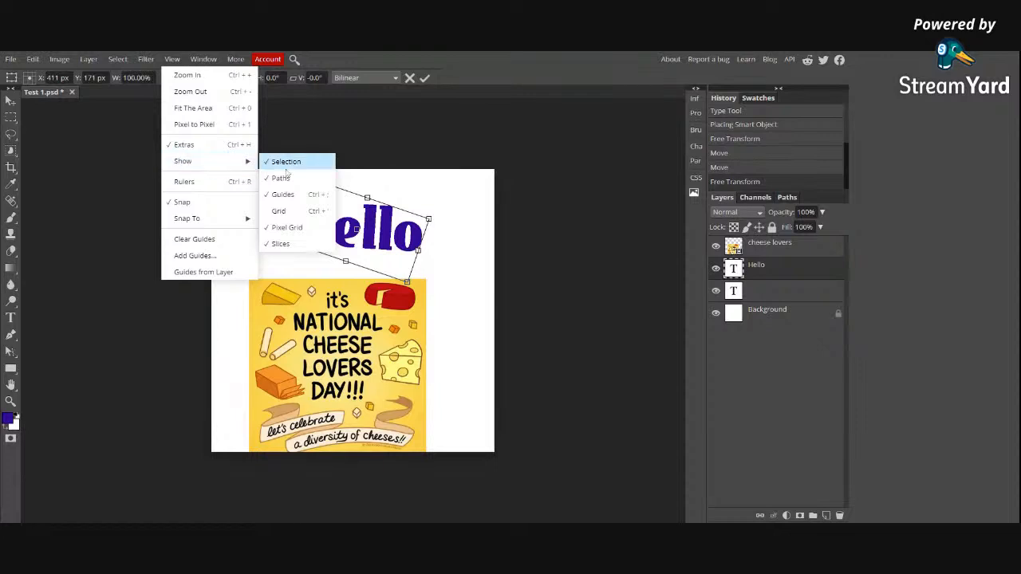
left_click(280, 210)
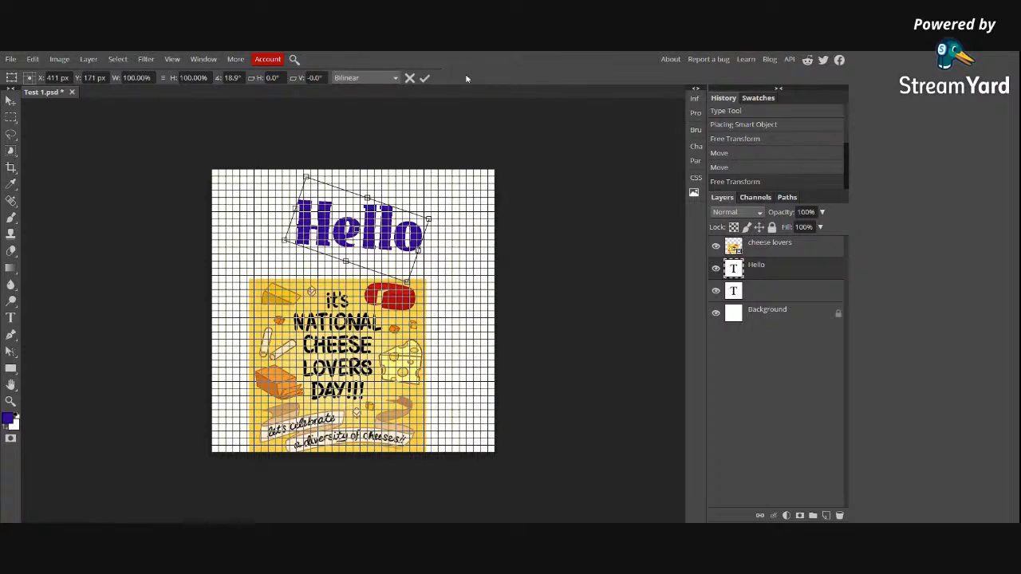
left_click(174, 61)
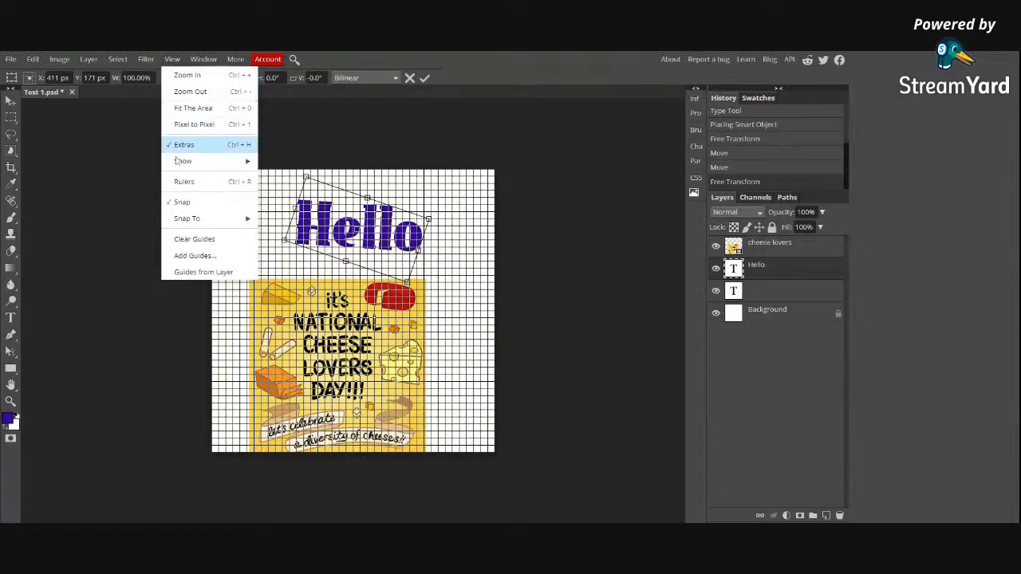
mouse_move(180, 161)
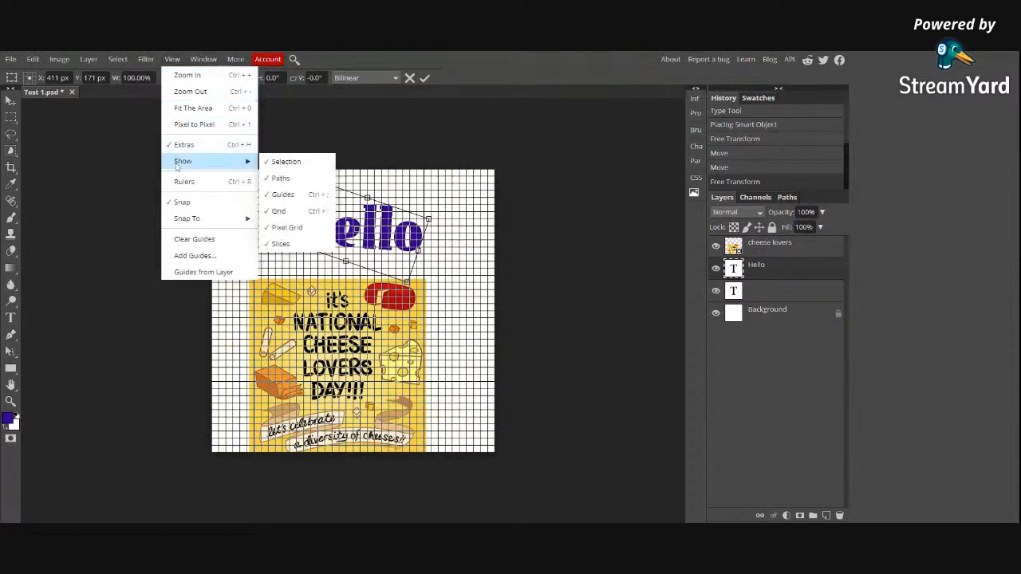
left_click(291, 216)
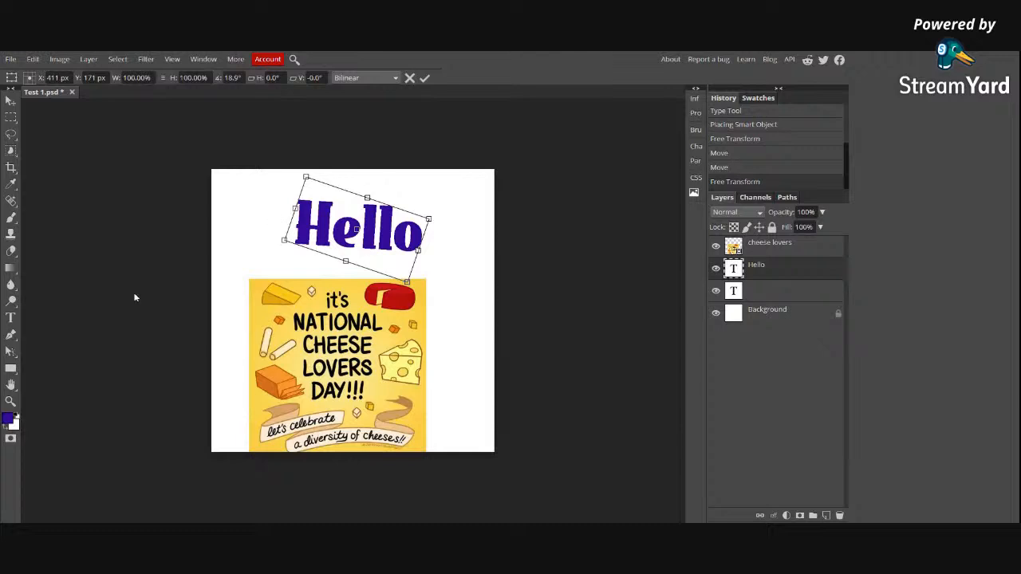
Step: Move the Hello text to about X 400 px, Y 186 px and show the rulers
left_click_drag(391, 243, 387, 249)
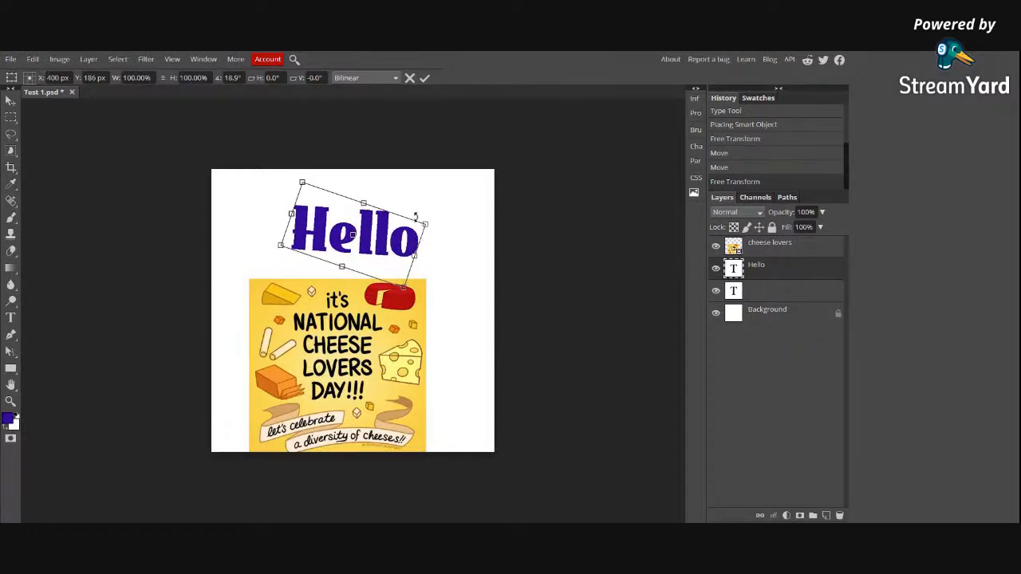
left_click(171, 60)
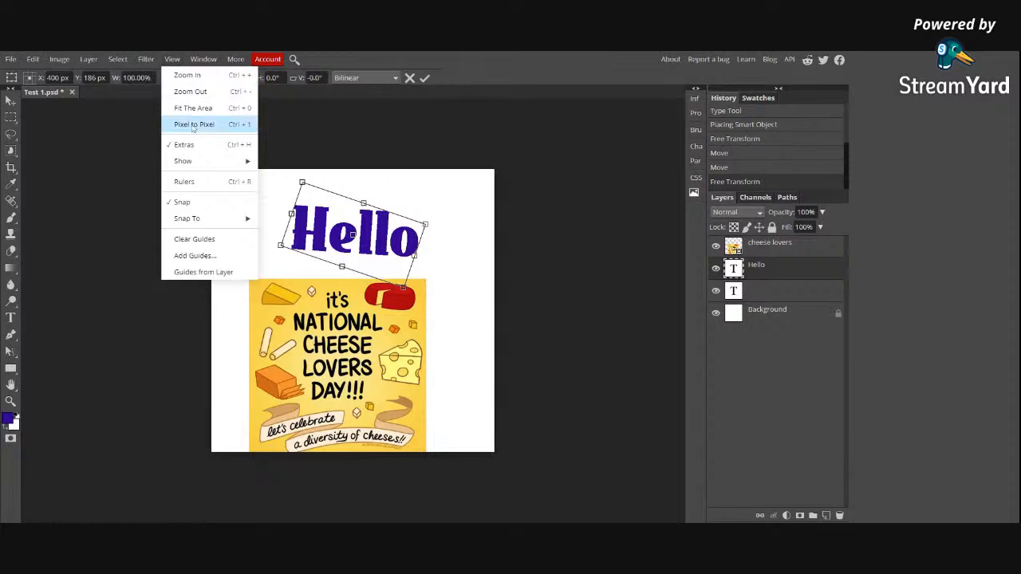
left_click(192, 182)
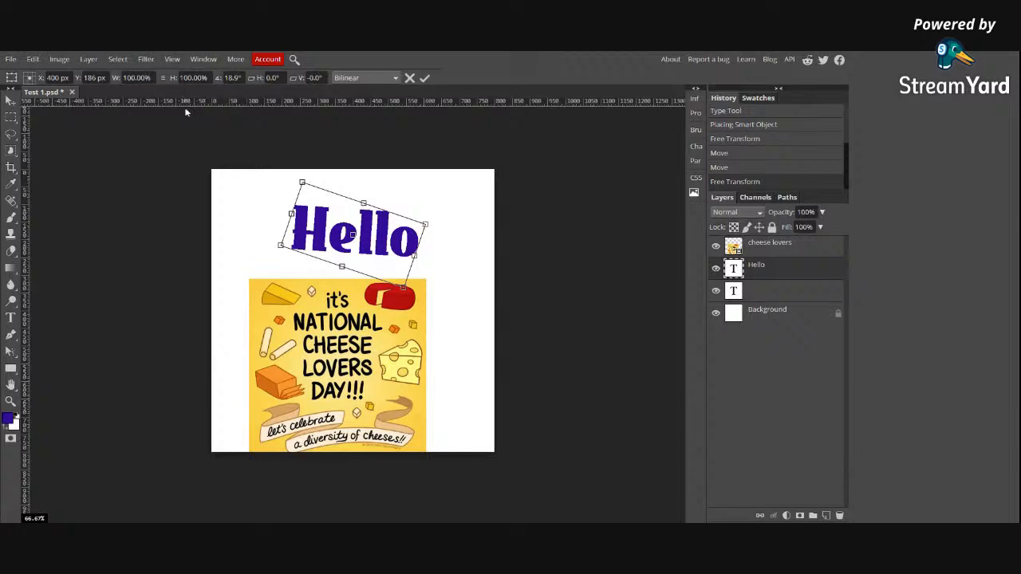
Step: Add a horizontal guide just under the Hello lettering and a vertical guide just beyond the cheese image's right edge
left_click_drag(349, 104, 395, 259)
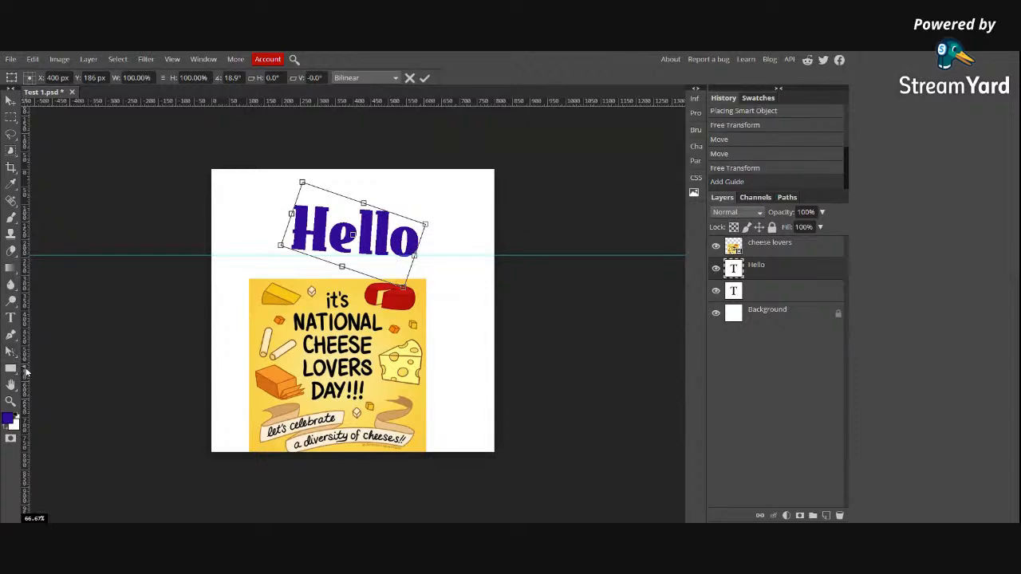
left_click_drag(24, 371, 434, 377)
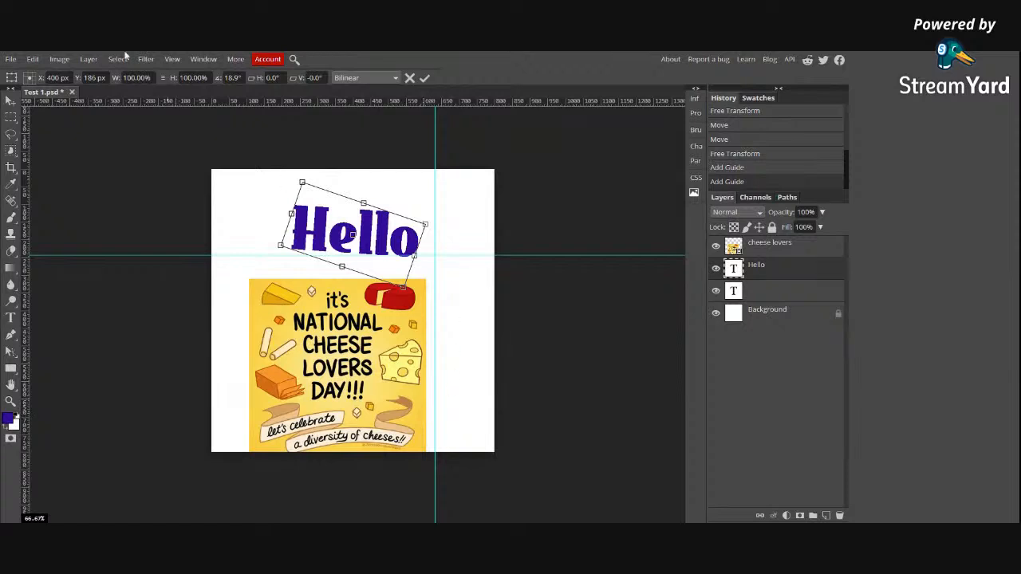
Step: Hide the guides and show them again
left_click(169, 60)
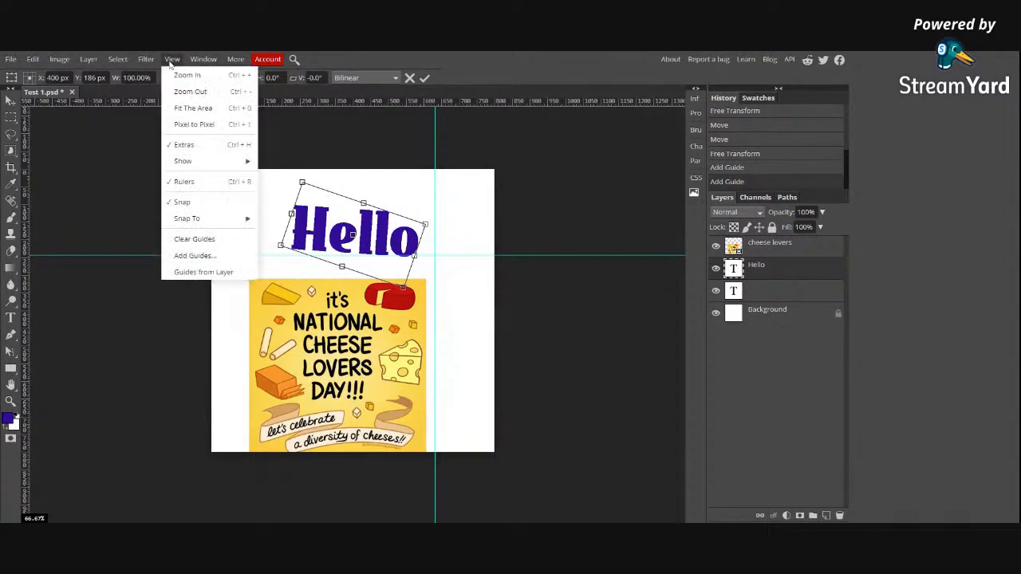
mouse_move(181, 162)
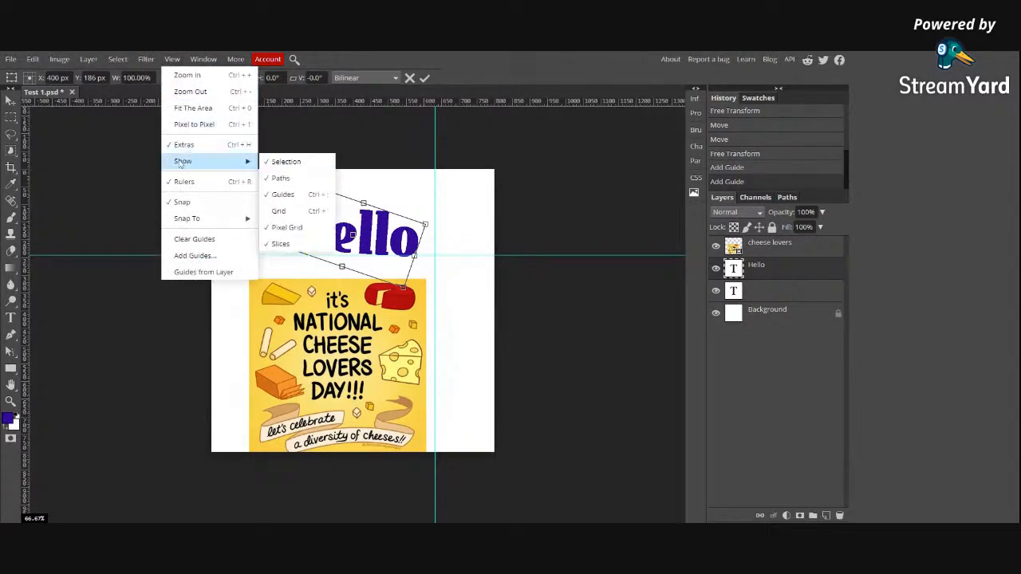
left_click(275, 198)
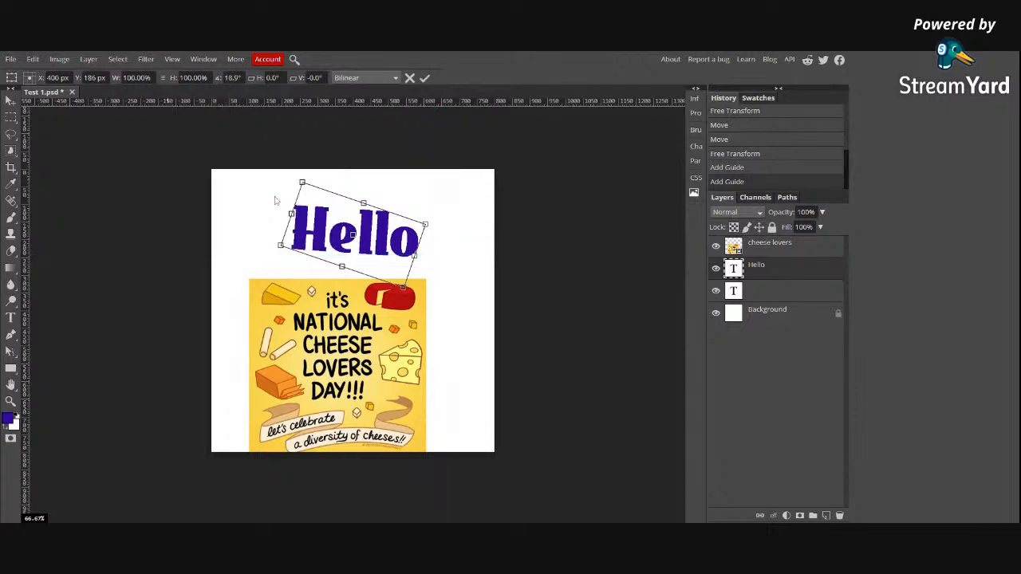
left_click(171, 61)
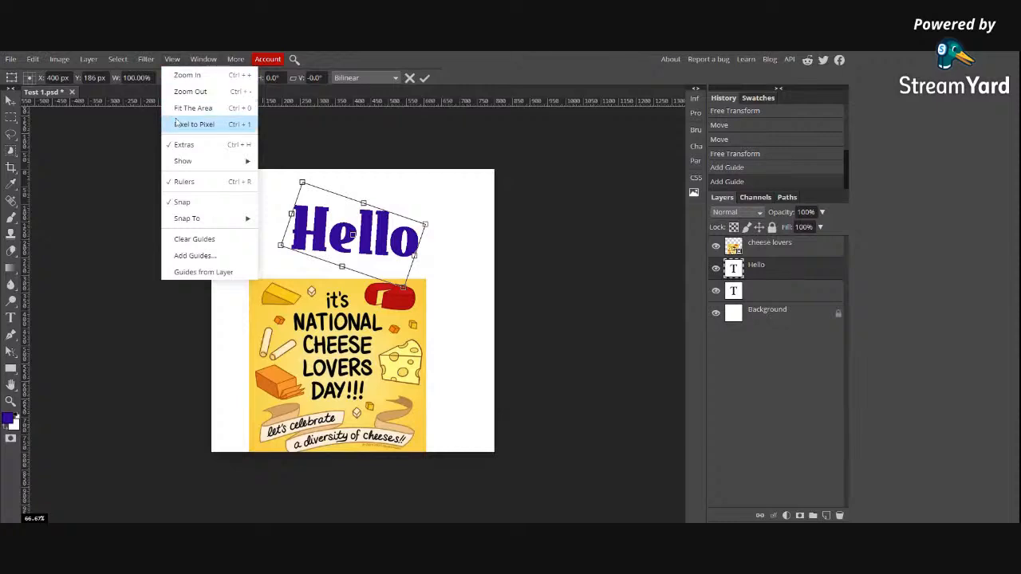
mouse_move(214, 162)
left_click(304, 164)
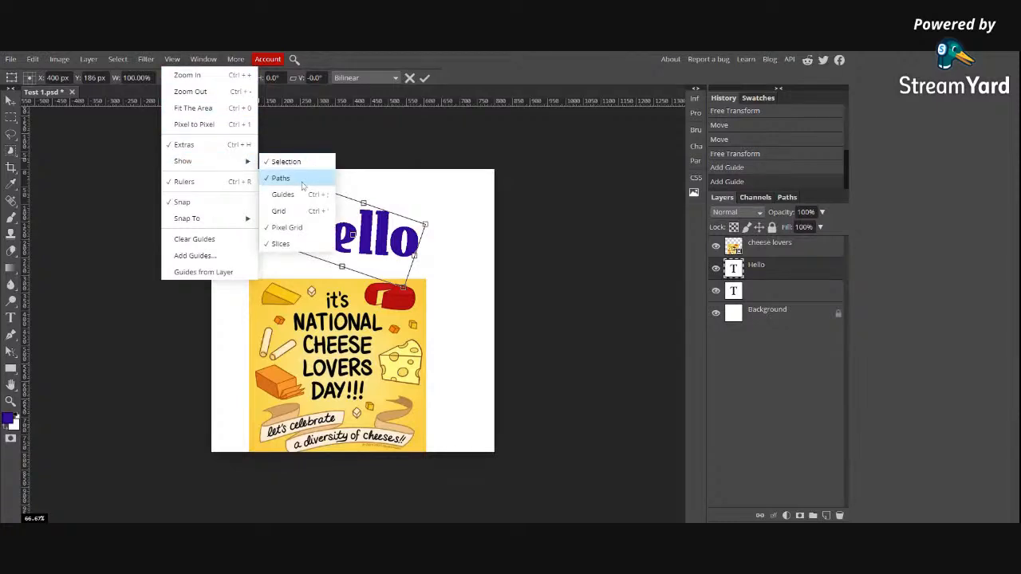
left_click(296, 199)
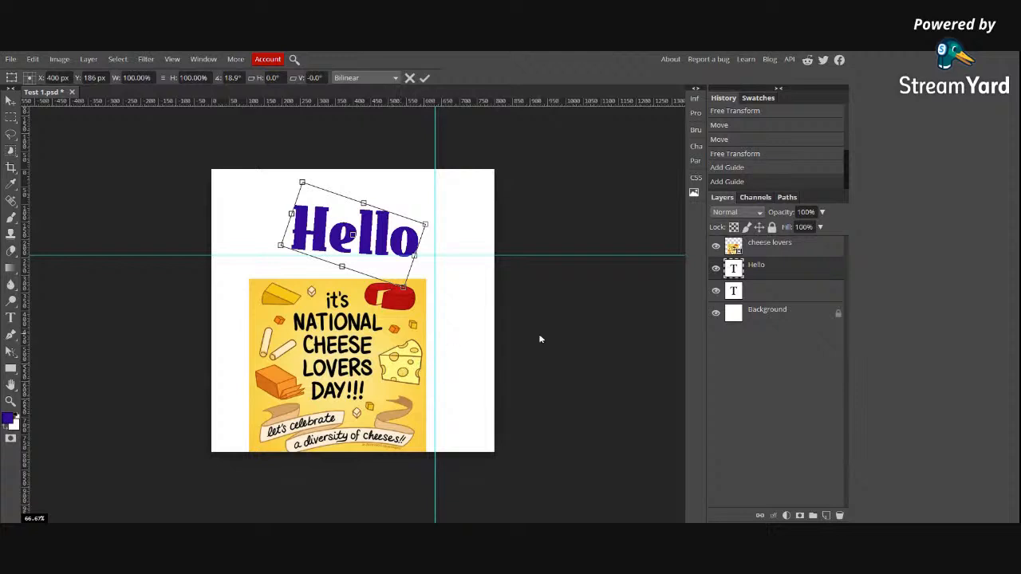
Step: Set the Hello text's rotation to about 12.7° and reposition it above the image at about X 413 px, Y 173 px
left_click_drag(353, 239, 369, 218)
key("shift+Right")
key("shift+Right")
left_click_drag(379, 415, 366, 427)
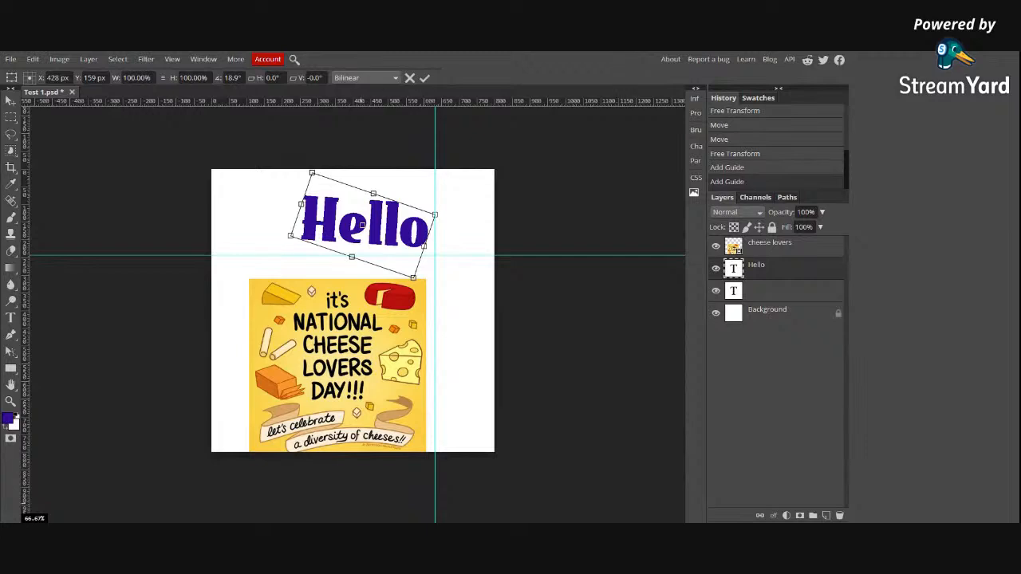
left_click_drag(327, 380, 295, 384)
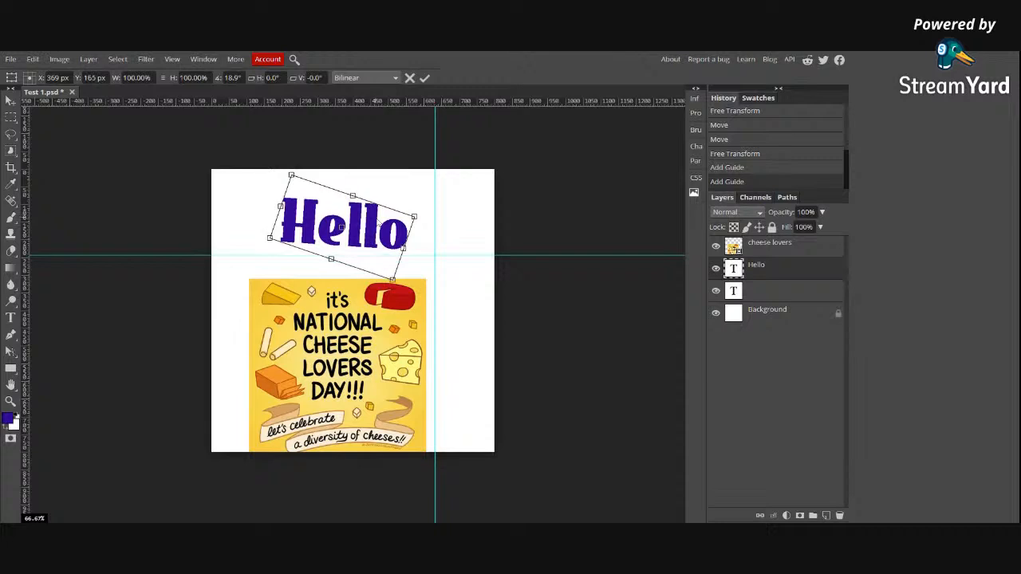
left_click_drag(425, 209, 419, 204)
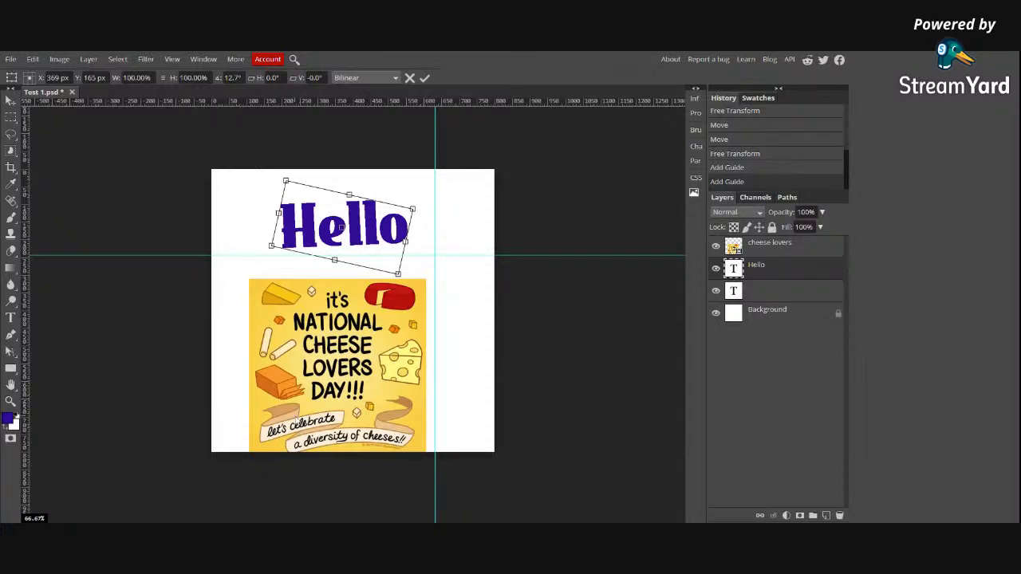
left_click_drag(372, 363, 382, 367)
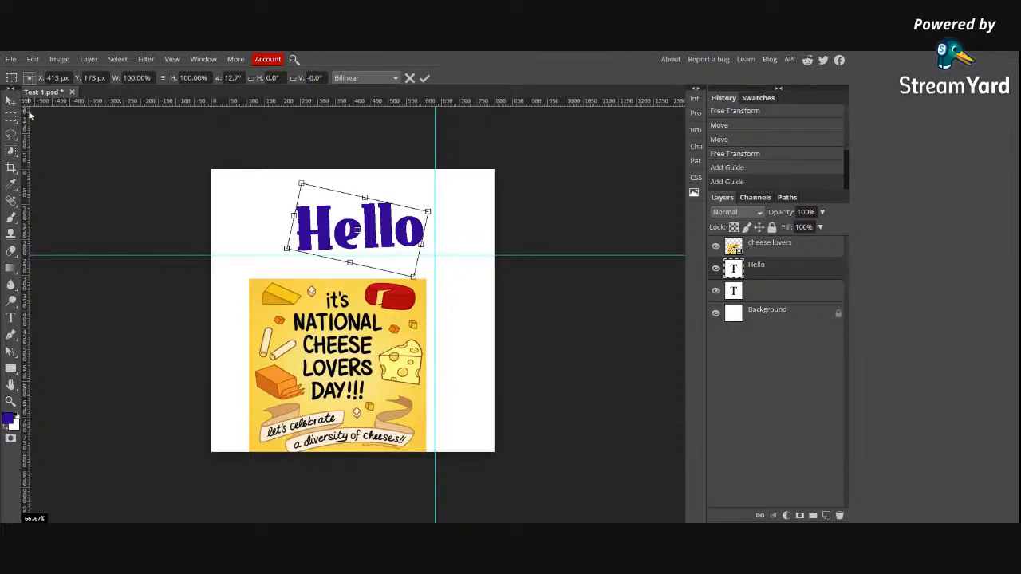
Step: Save the Test 1 document as a PSD file
left_click(10, 59)
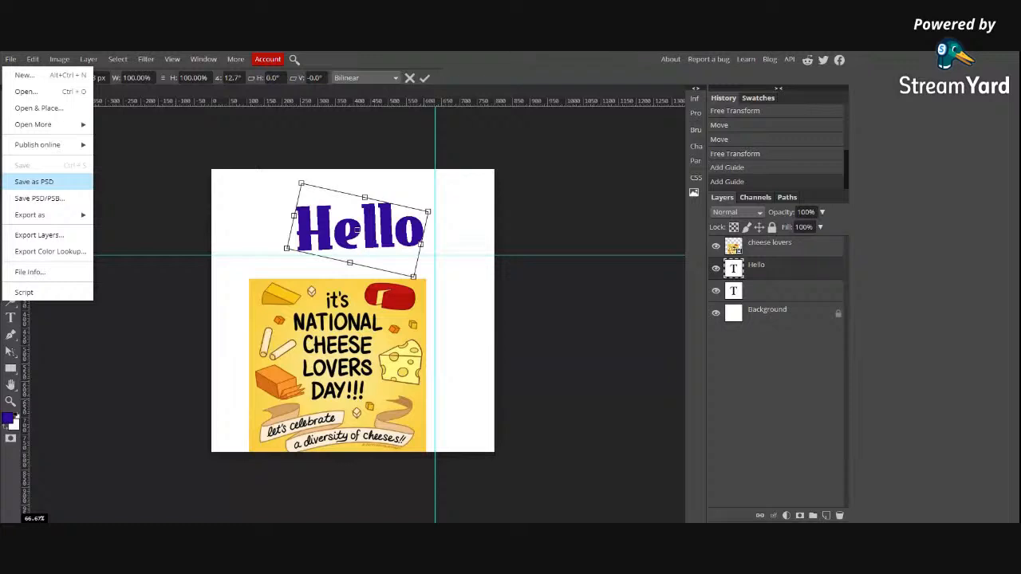
left_click(26, 182)
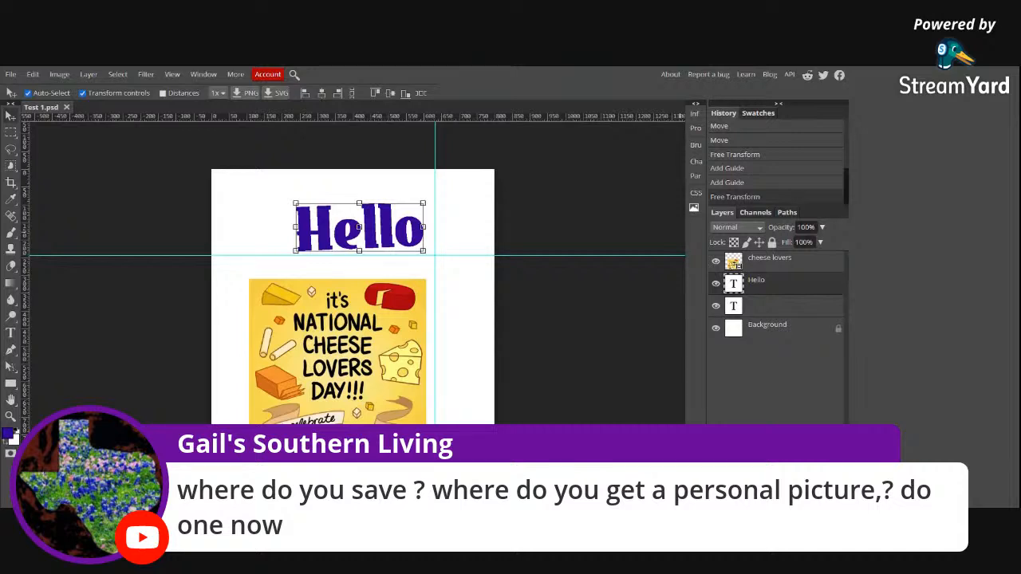
Step: Delete the cheese lovers image layer and the empty text layer
left_click(316, 349)
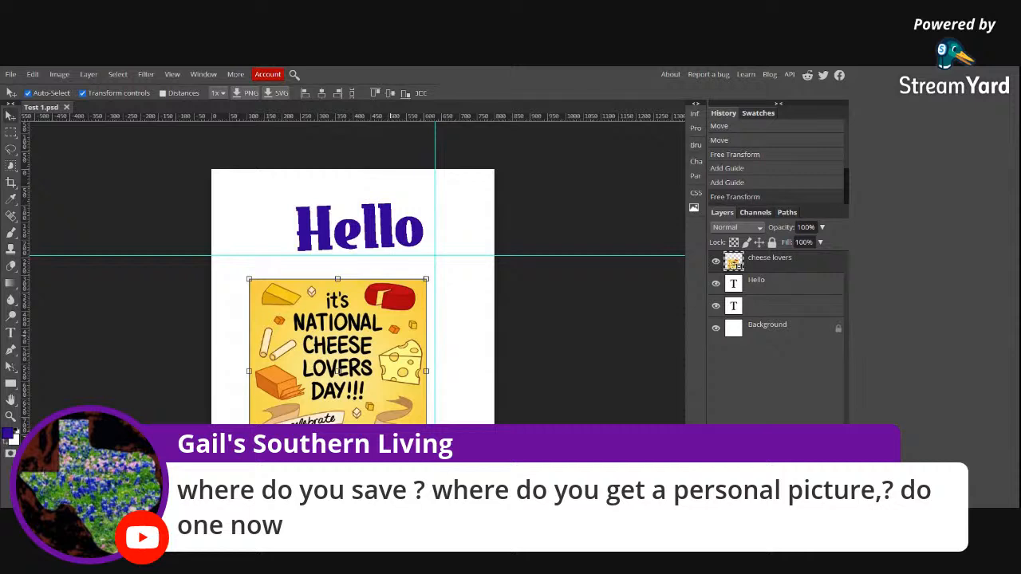
key("Delete")
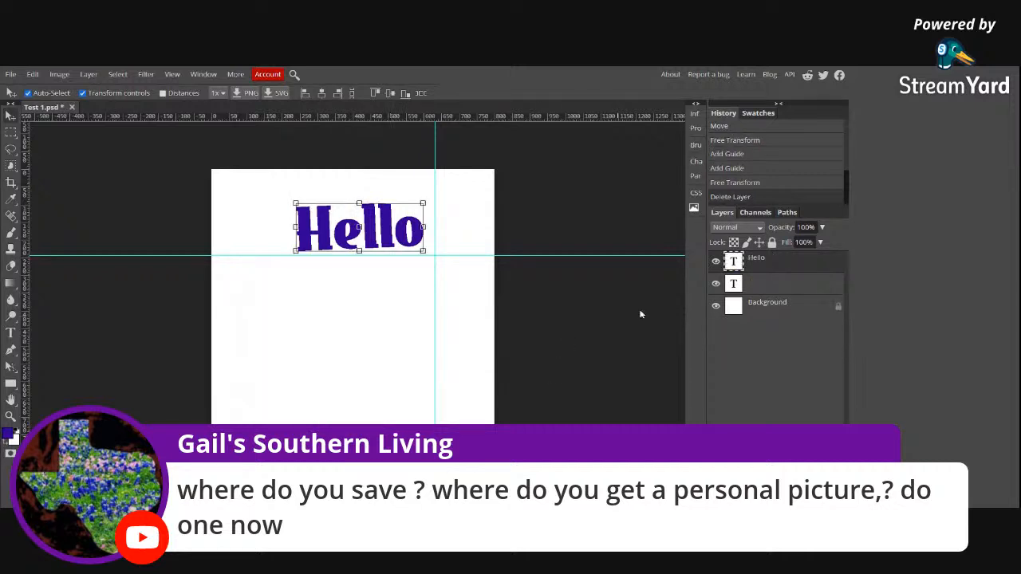
left_click(792, 286)
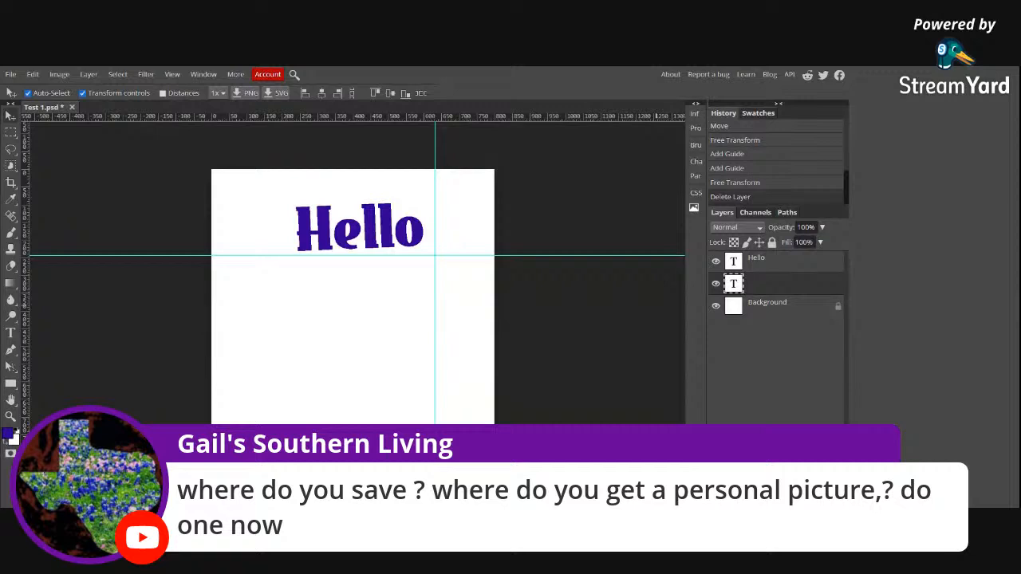
key("Delete")
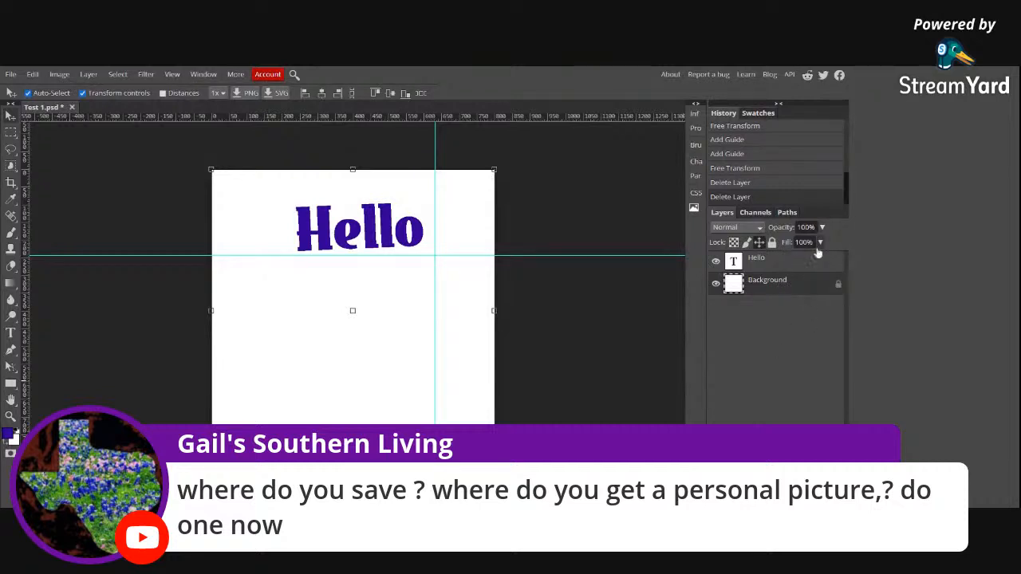
Step: Hide the Hello layer and show it again, leaving no layer selected
left_click(790, 263)
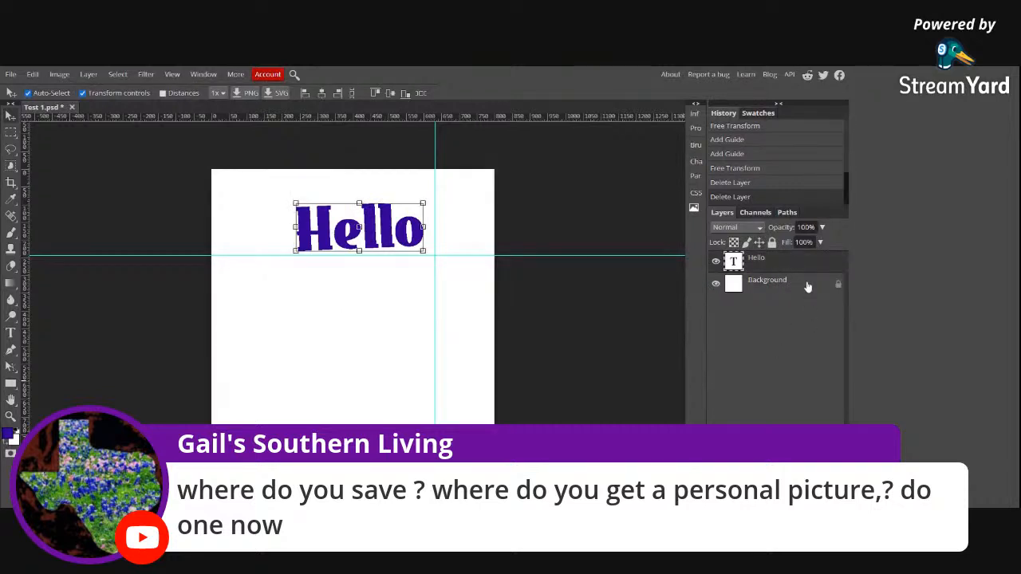
left_click(806, 289)
left_click(806, 261)
left_click(716, 263)
left_click(716, 263)
left_click(234, 191)
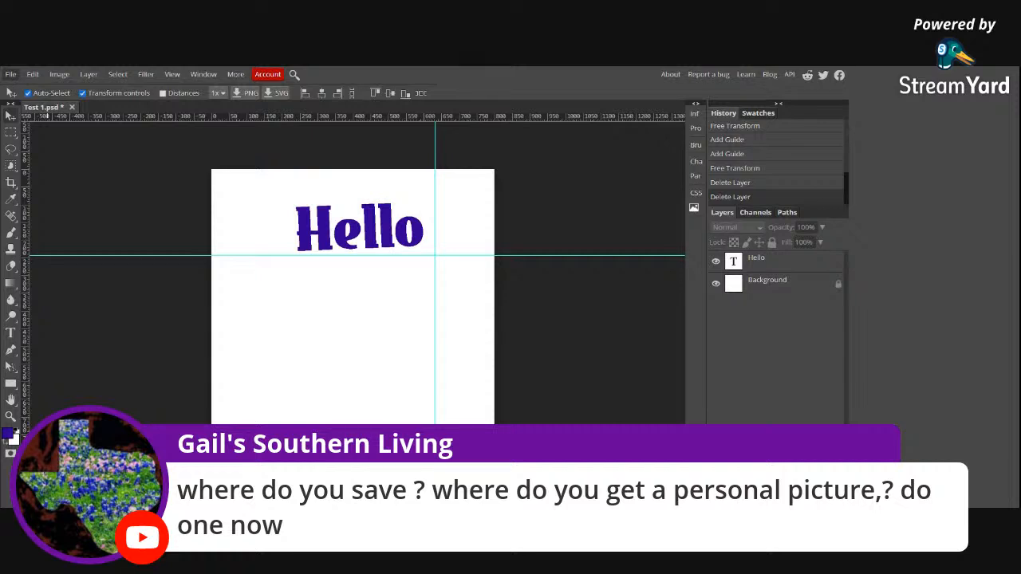
Step: Open the portrait photo 2020 as a separate document and deselect its layer
left_click(11, 76)
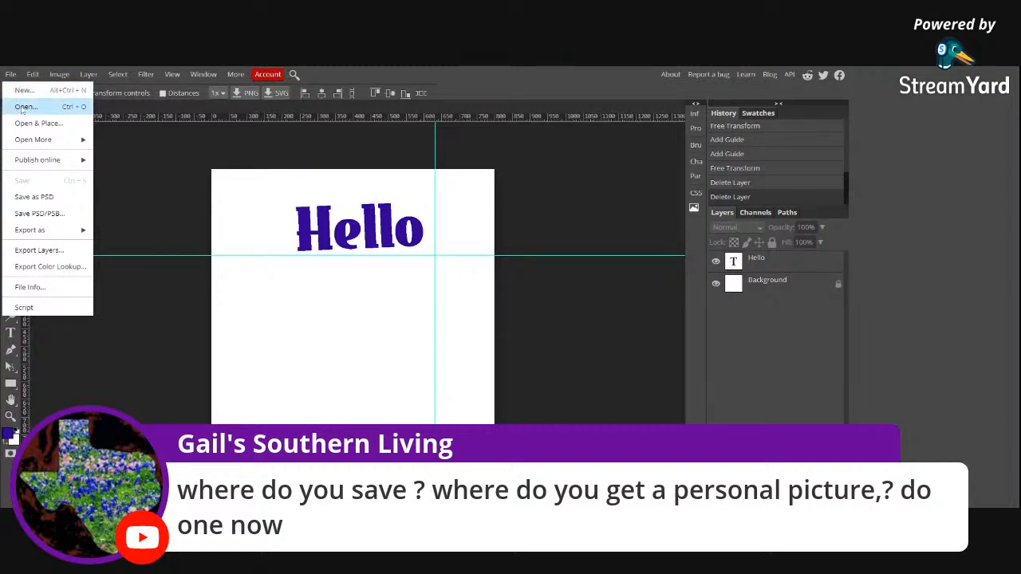
left_click(21, 110)
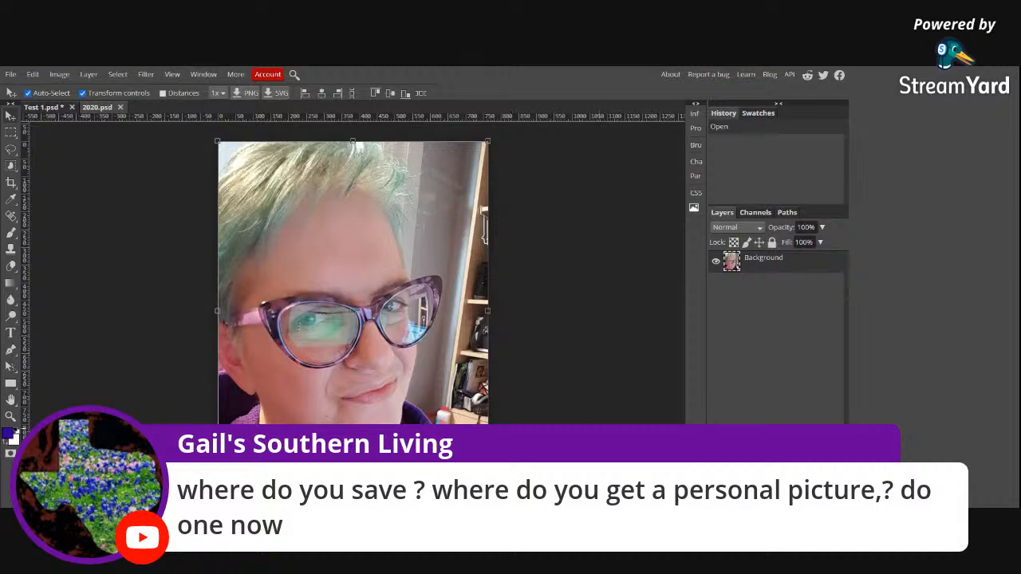
left_click(579, 420)
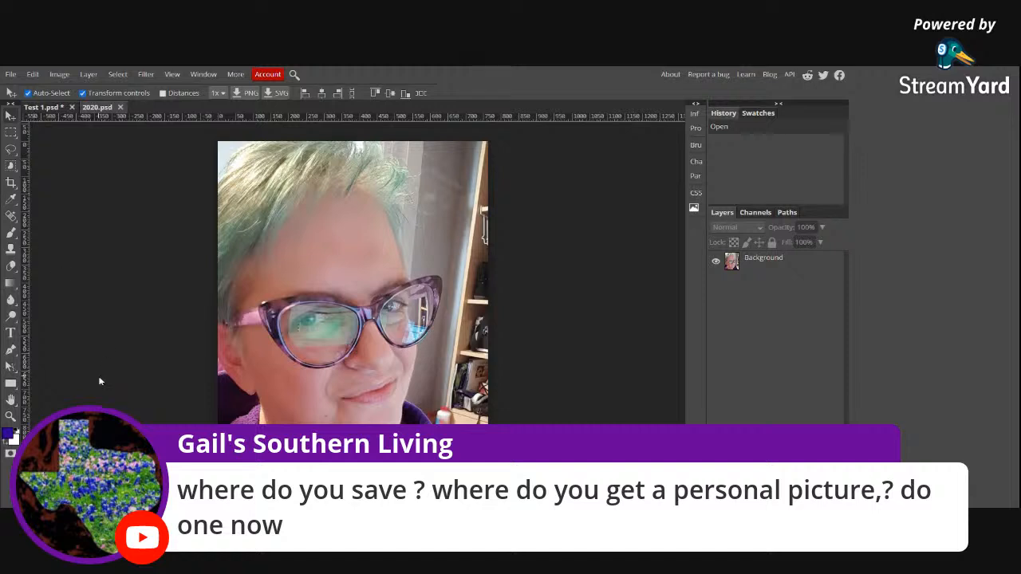
Step: Add the person's first name as purple EastMarket text at size 163 and move it fully onto the upper part of the photo
left_click(10, 334)
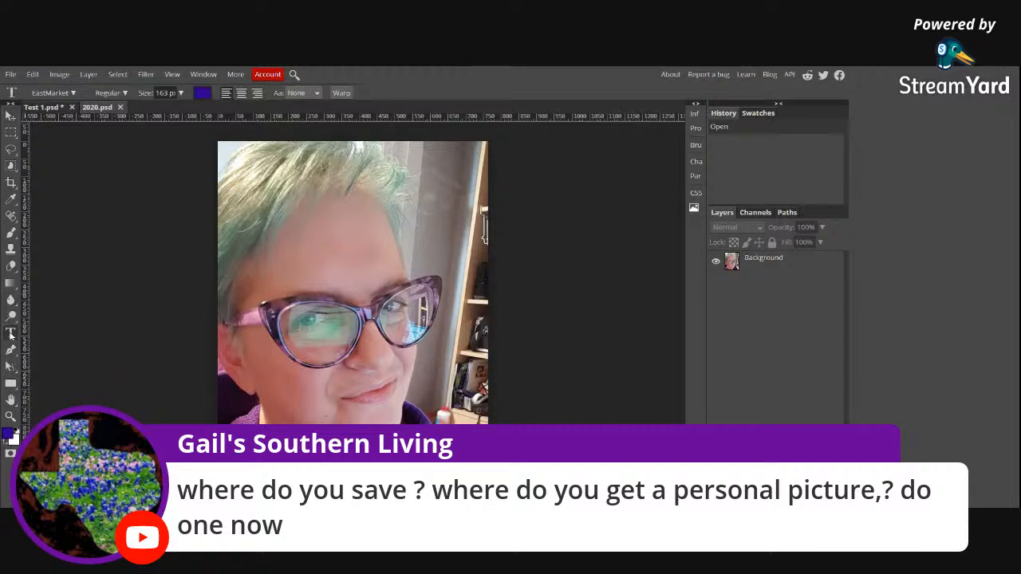
left_click(333, 199)
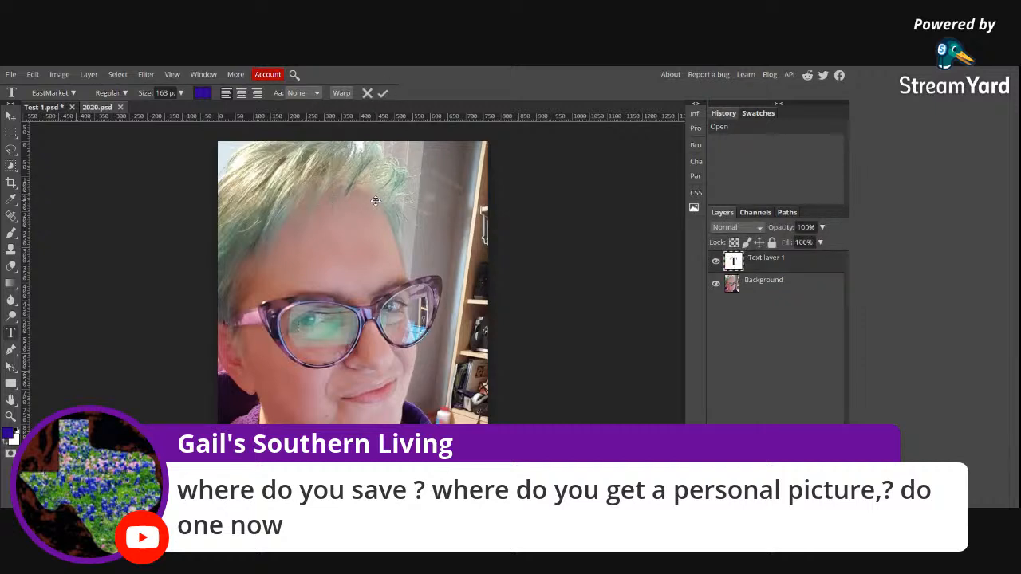
type("Lorrie")
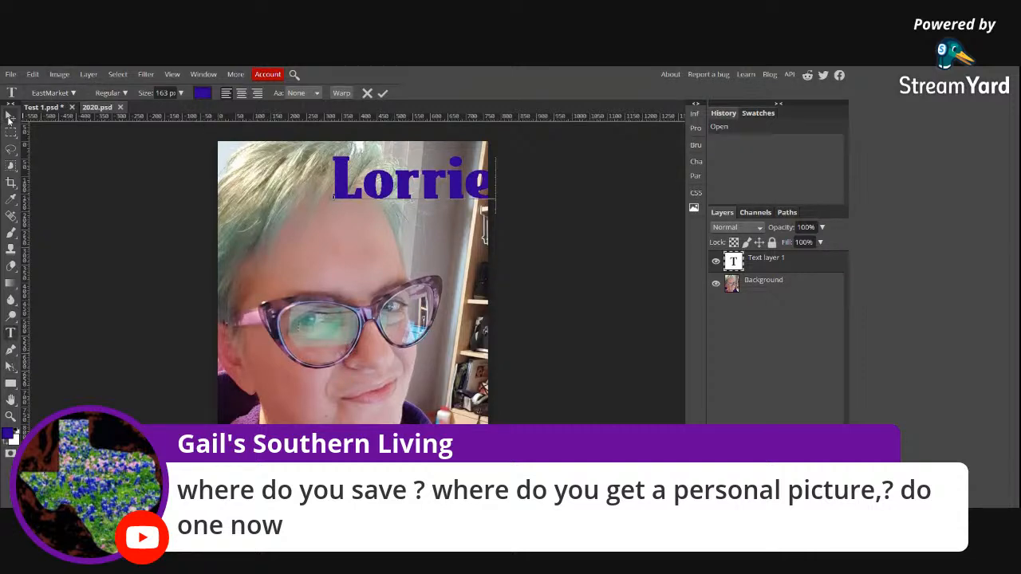
left_click(10, 118)
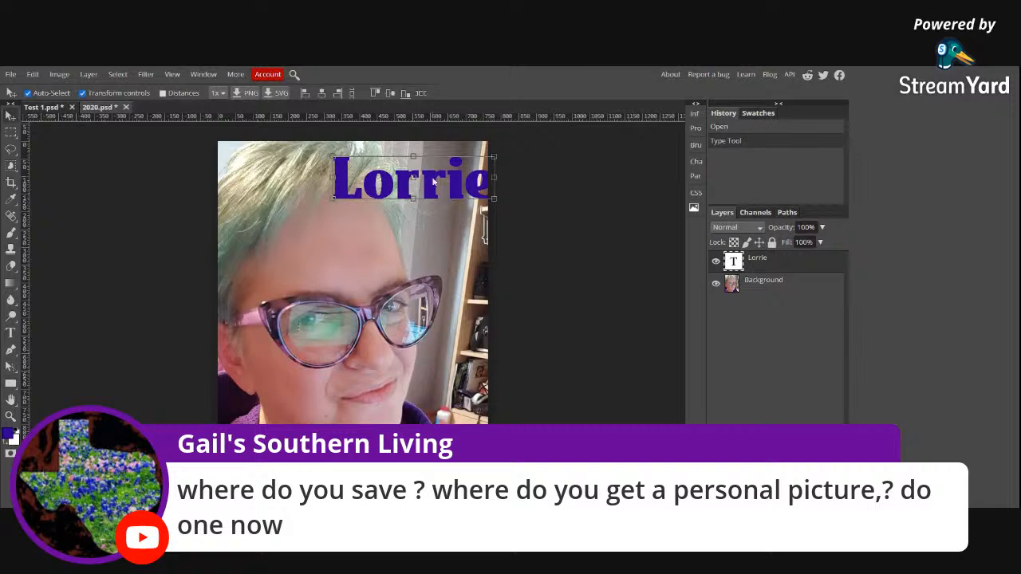
left_click_drag(433, 184, 356, 189)
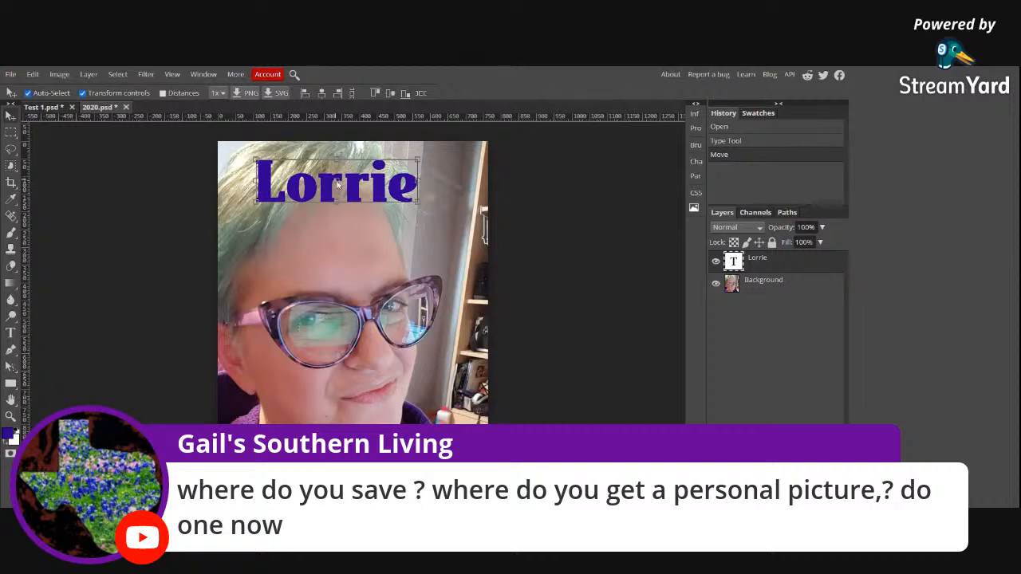
Step: Scale the name text to 106.36% width and 115.87% height, rotate it 1.9°, and move it to the photo's lower edge
key("ctrl+t")
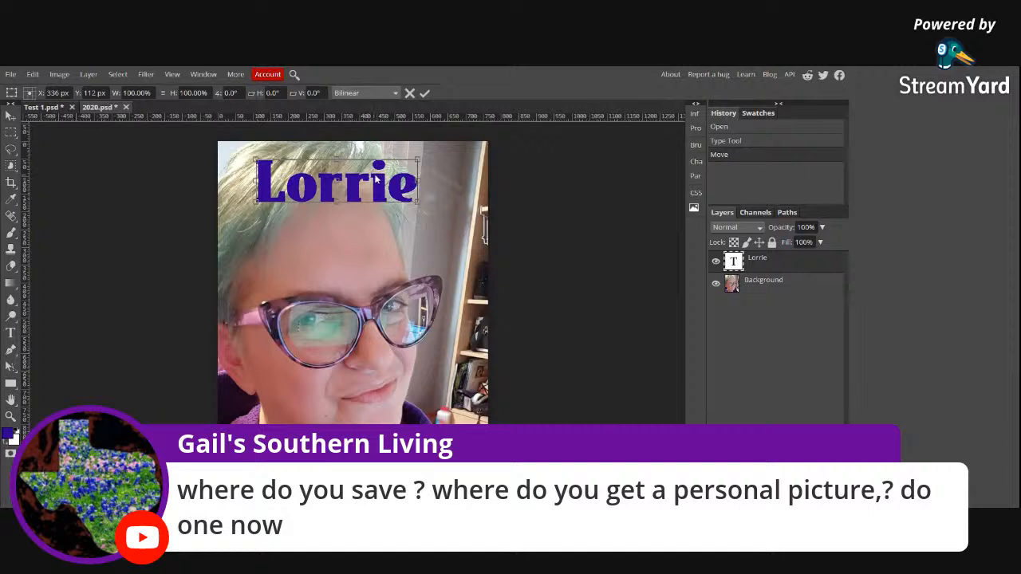
left_click_drag(369, 182, 402, 185)
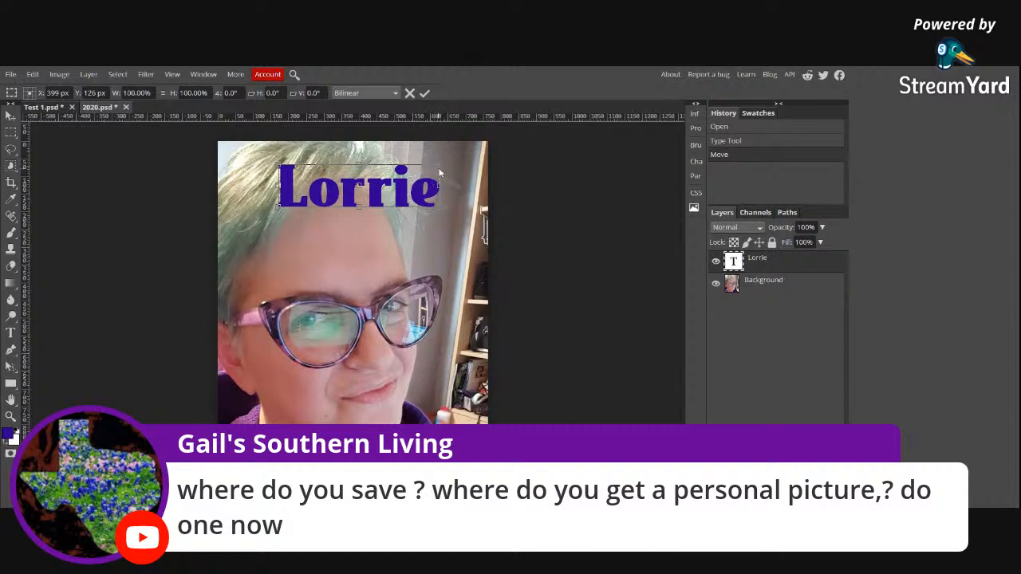
left_click_drag(442, 162, 397, 200)
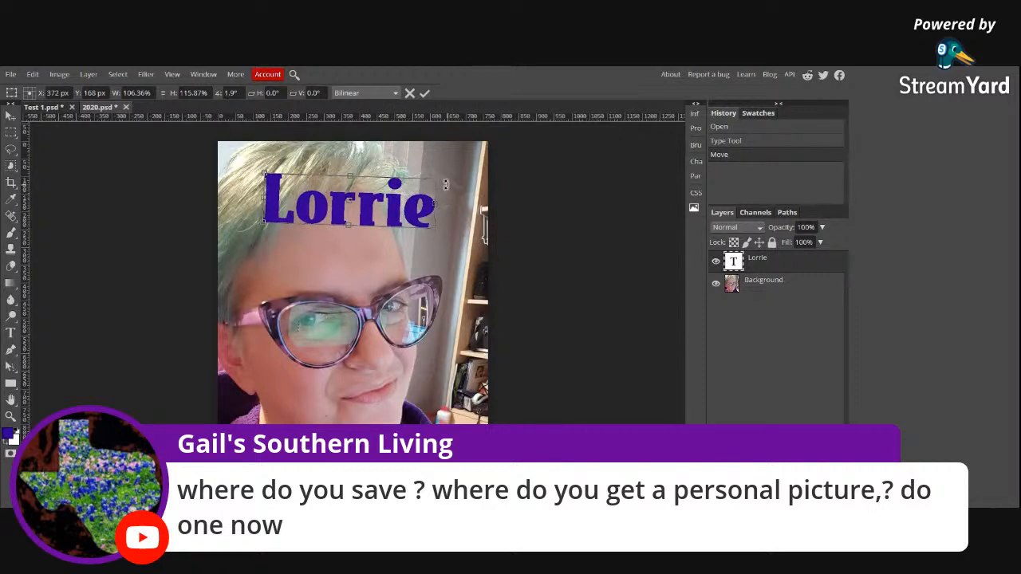
left_click_drag(367, 200, 389, 468)
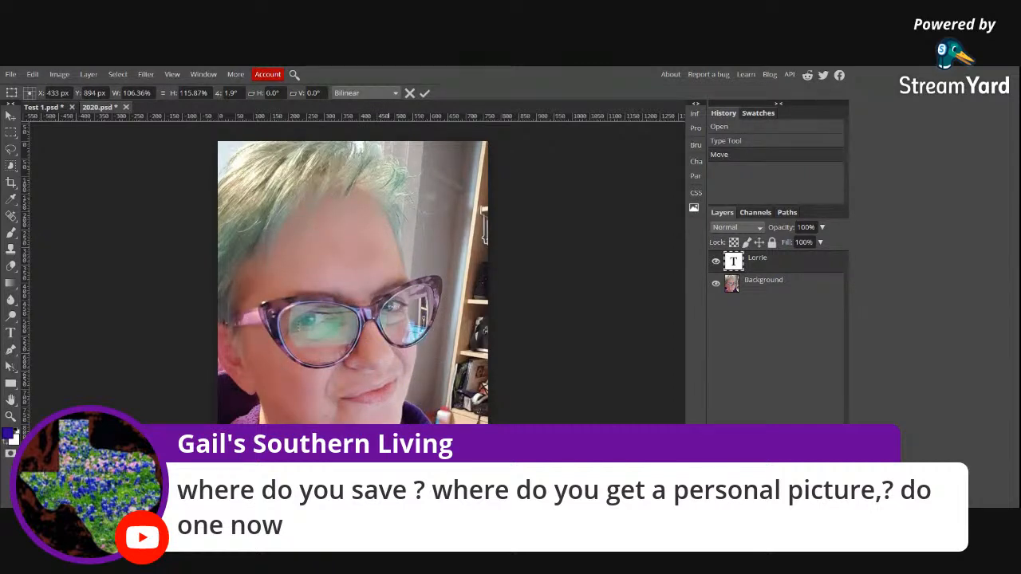
left_click_drag(389, 468, 366, 455)
Step: Add a cyan stroke 14 px wide around the outside of the name text
left_click(753, 501)
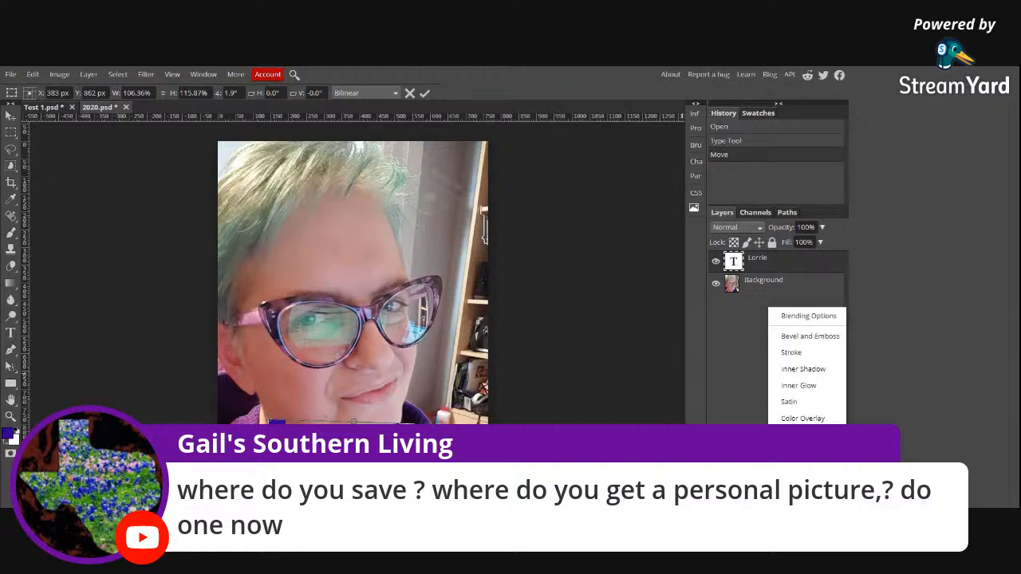
left_click(799, 353)
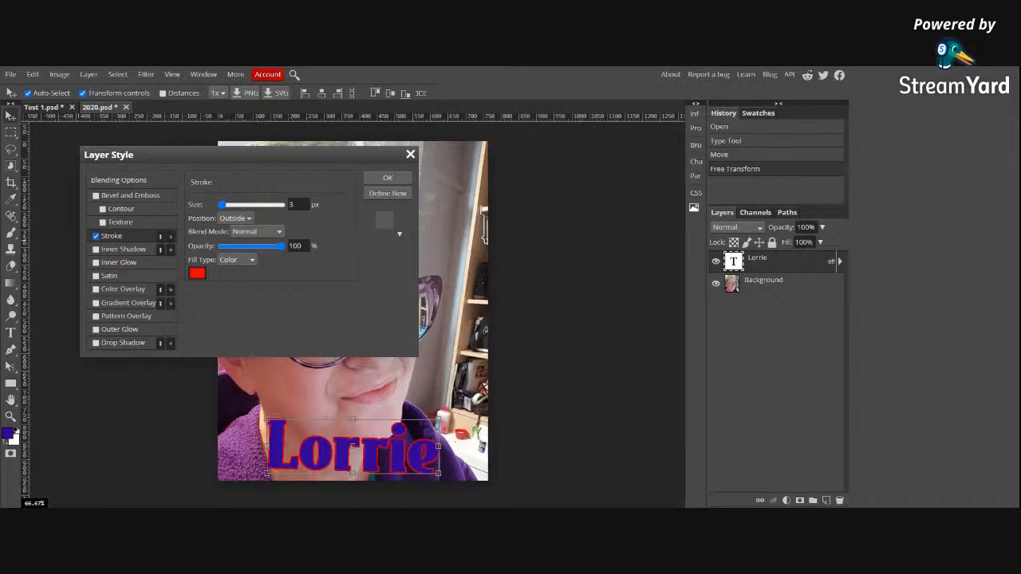
left_click(198, 274)
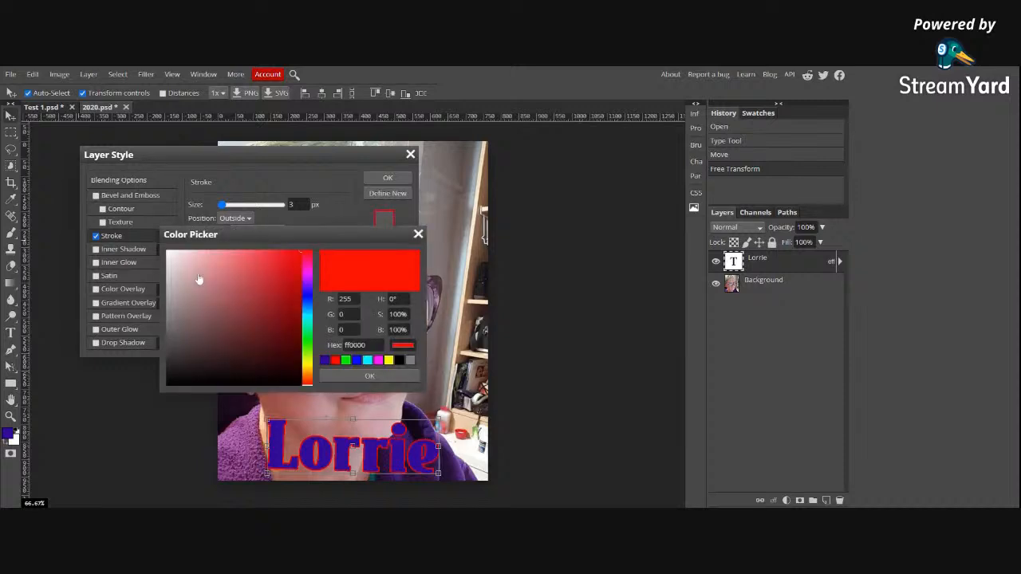
left_click(368, 360)
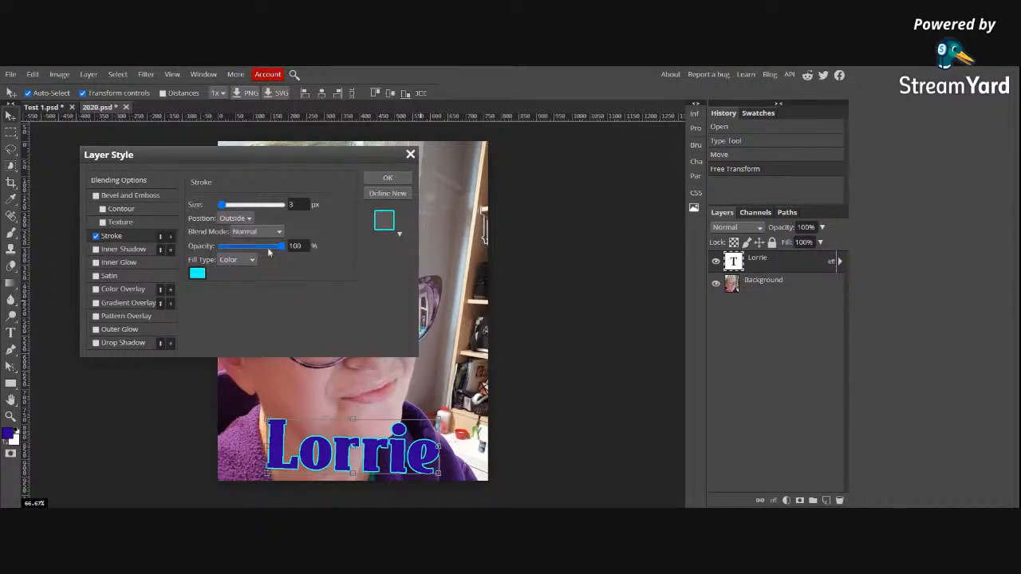
left_click_drag(222, 205, 228, 208)
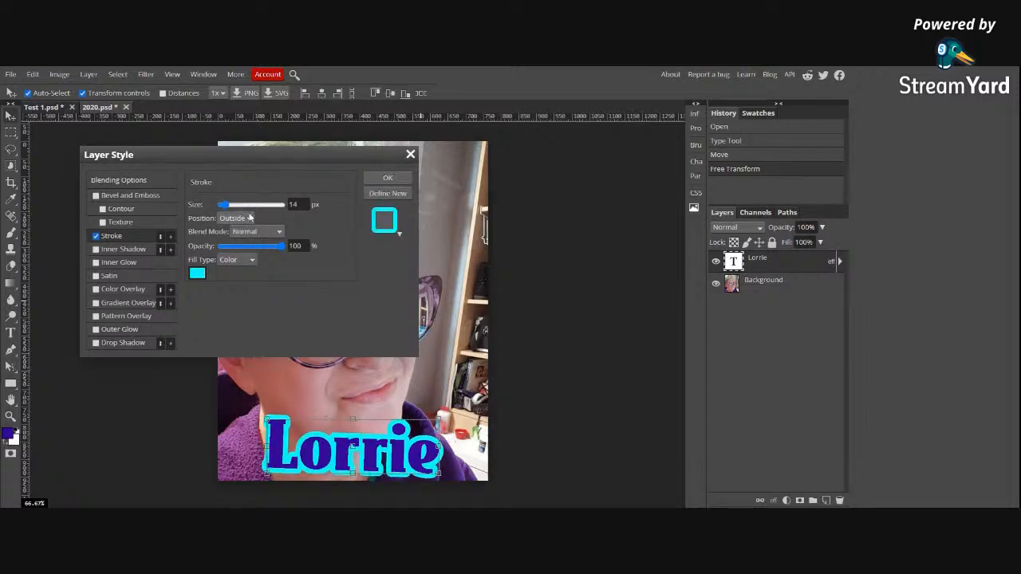
Step: Try the Inside and Center positions for the name's stroke and set it back to Outside
left_click(250, 218)
left_click(248, 229)
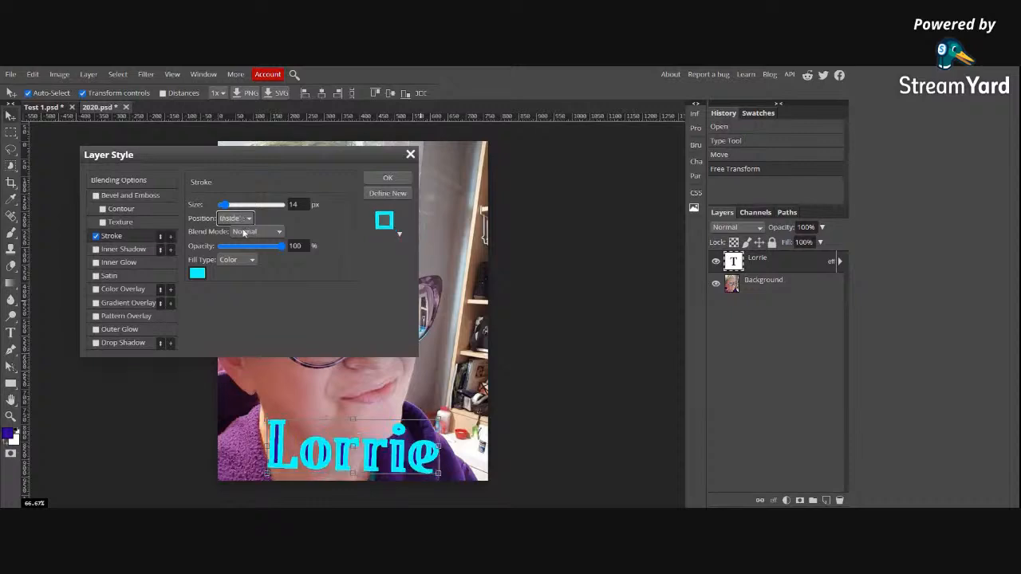
left_click(249, 219)
left_click(241, 245)
left_click(250, 218)
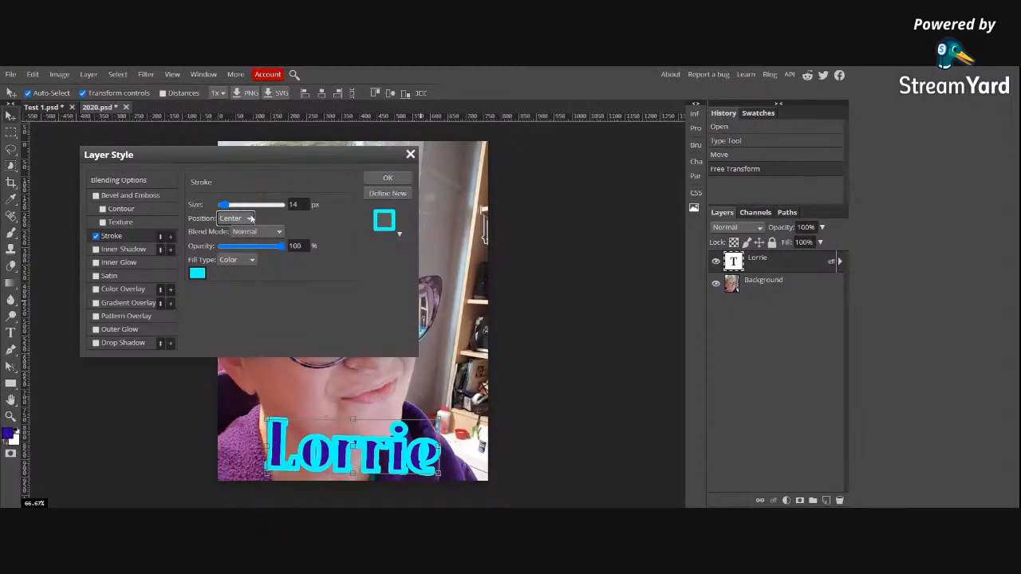
left_click(244, 227)
Step: Set the stroke's blend mode to Lighten and its fill to a linear black-to-white gradient at 144°, and apply the style
left_click(280, 232)
left_click(265, 253)
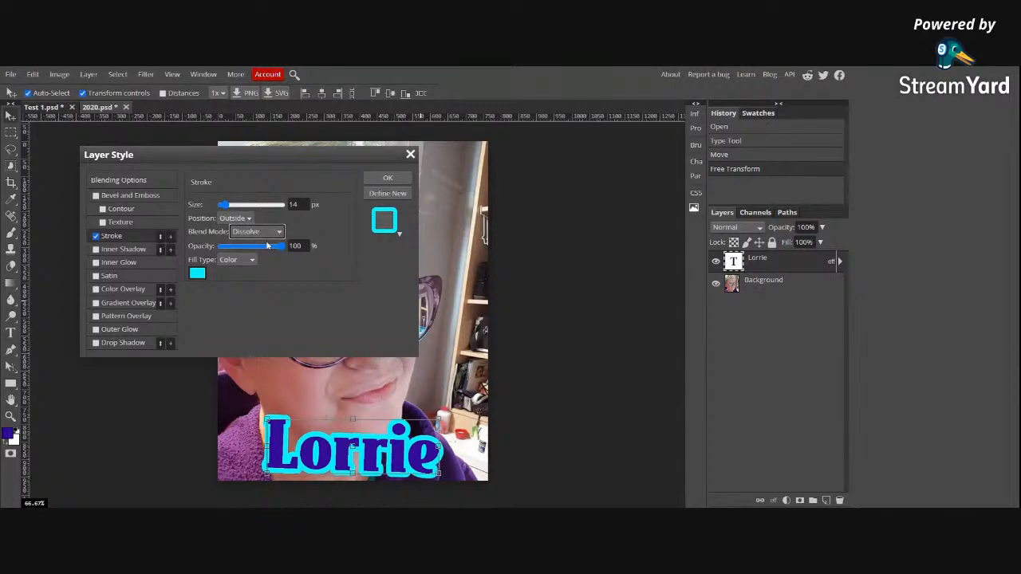
left_click(258, 336)
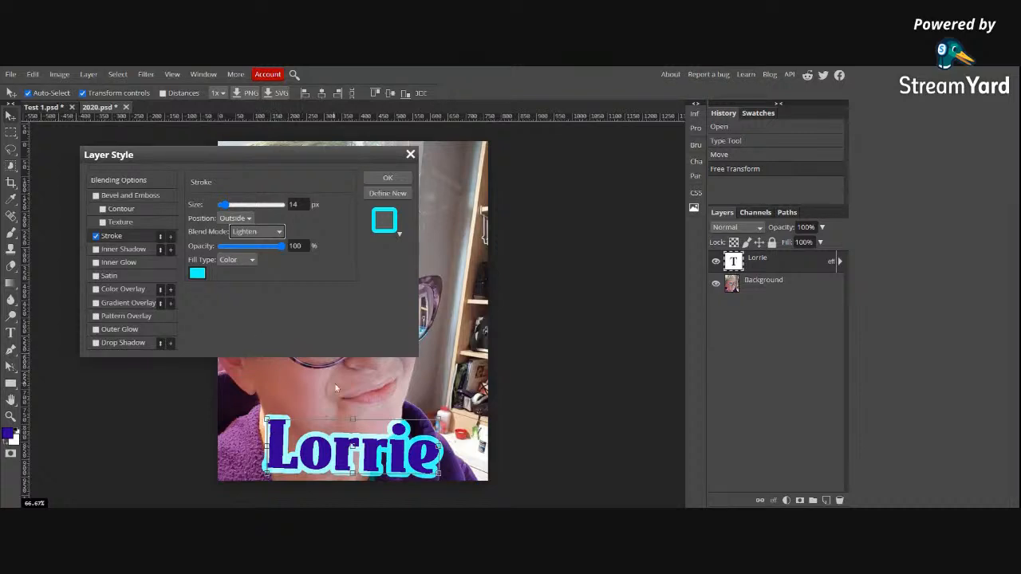
left_click(251, 265)
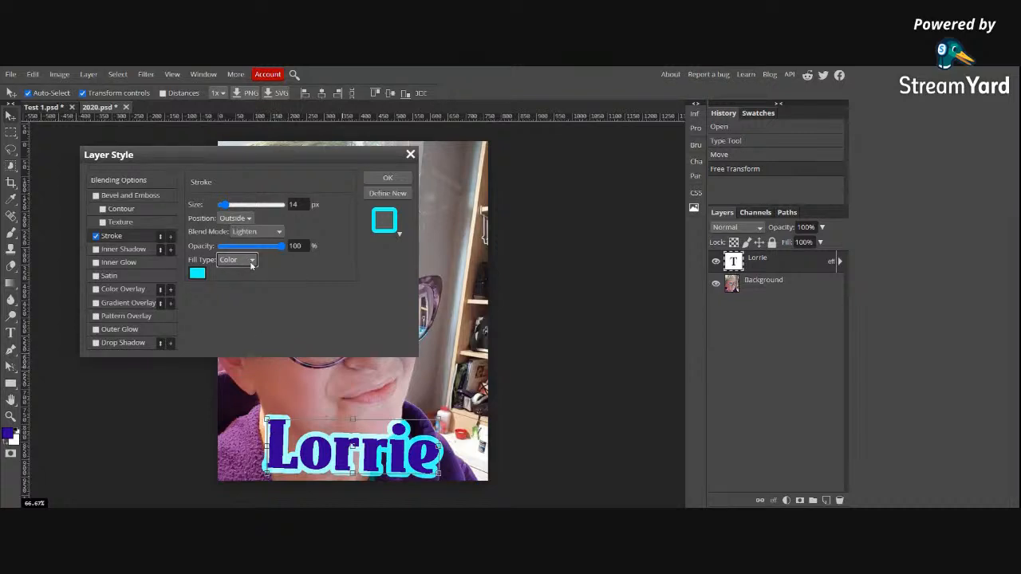
left_click(248, 284)
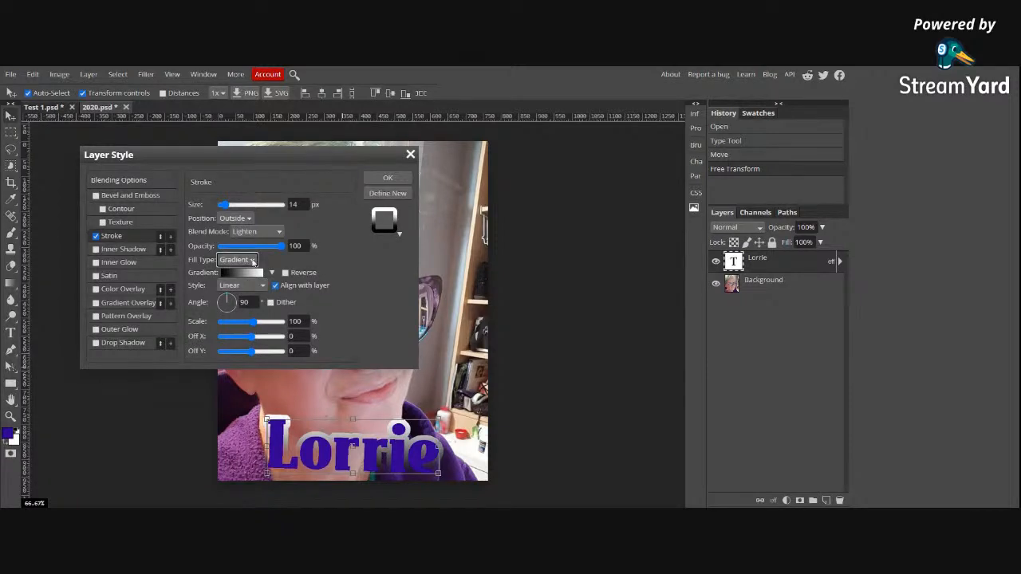
mouse_move(225, 298)
left_mouse_down()
mouse_move(235, 303)
mouse_move(214, 295)
left_mouse_up()
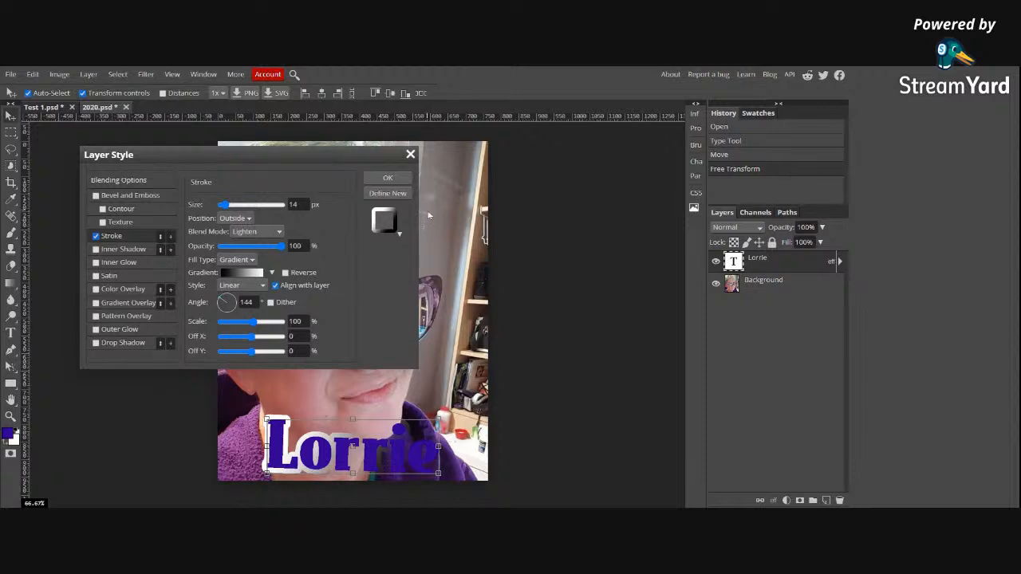
left_click(386, 179)
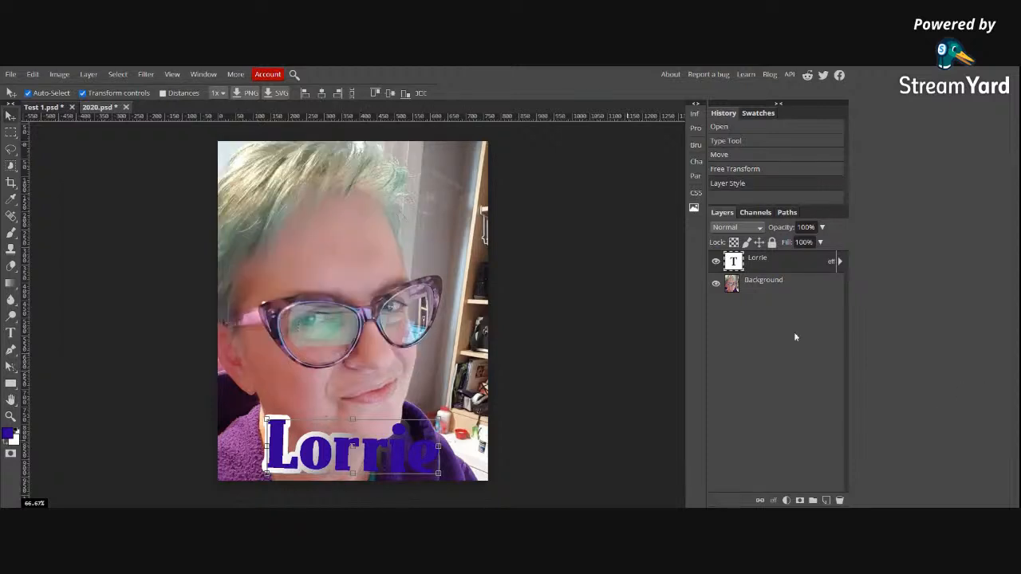
Step: Expand the name layer's effects and reopen its stroke settings, switching the stroke off and on again
left_click(839, 262)
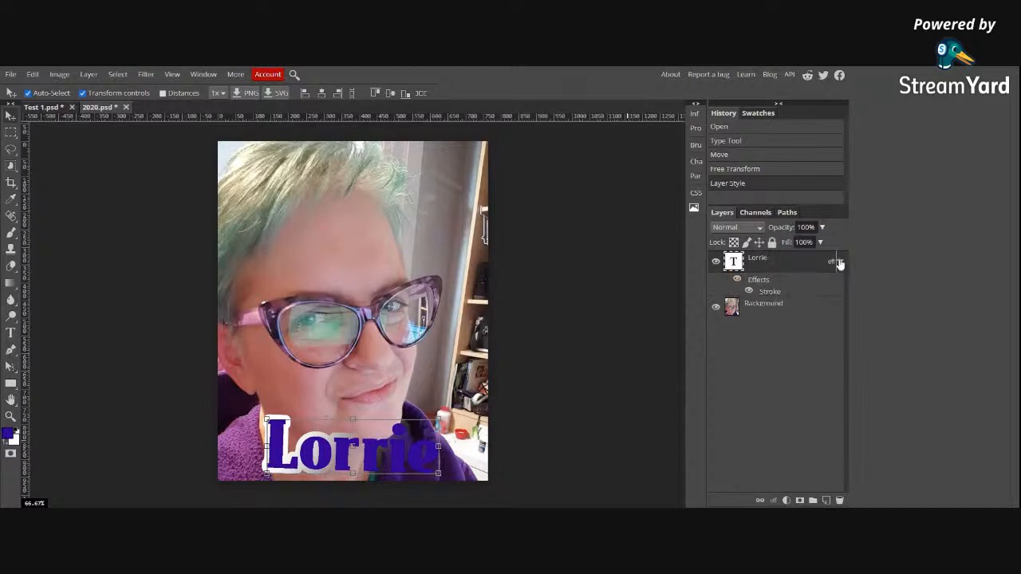
double_click(763, 289)
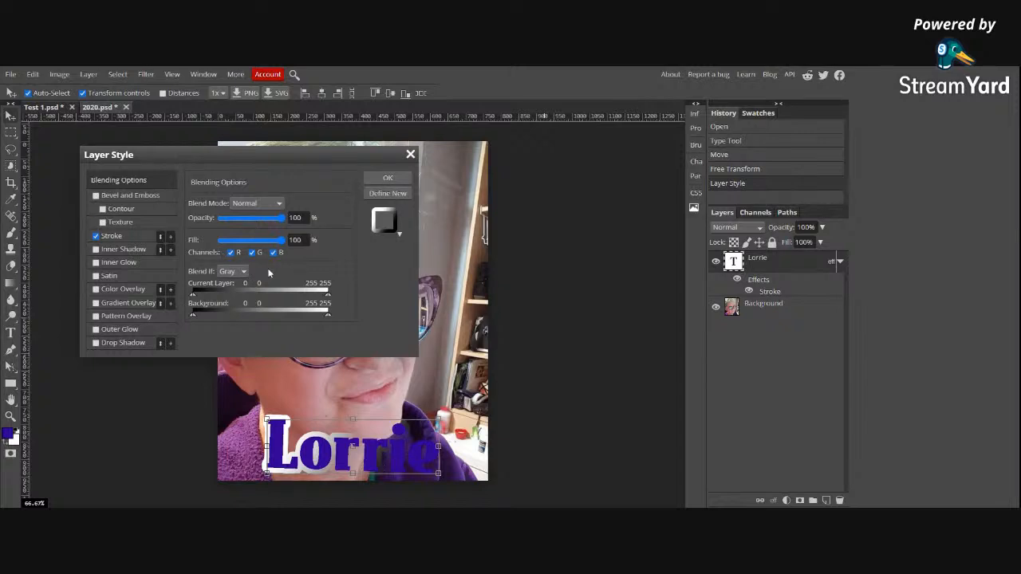
left_click(95, 236)
left_click(95, 237)
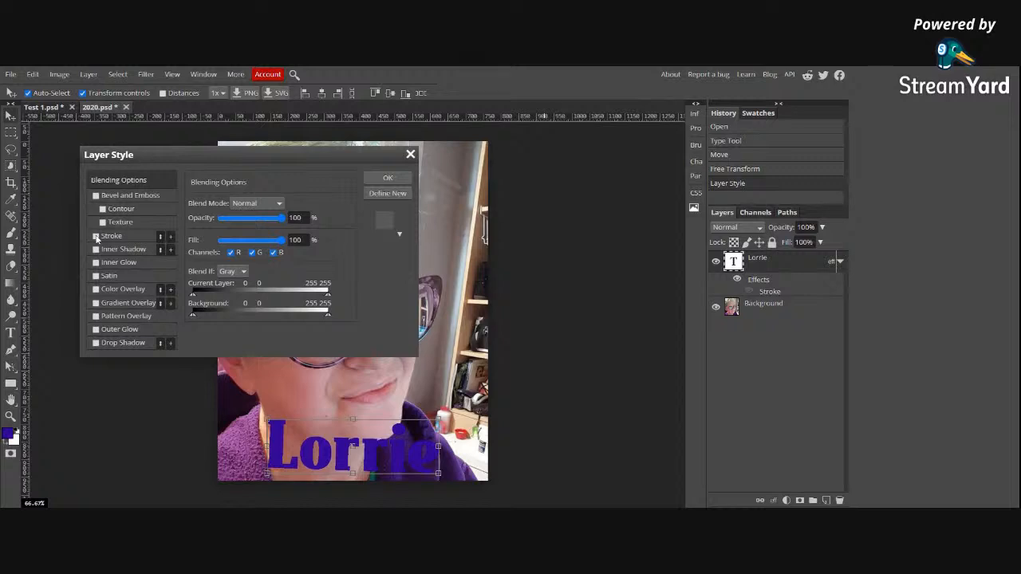
left_click(121, 237)
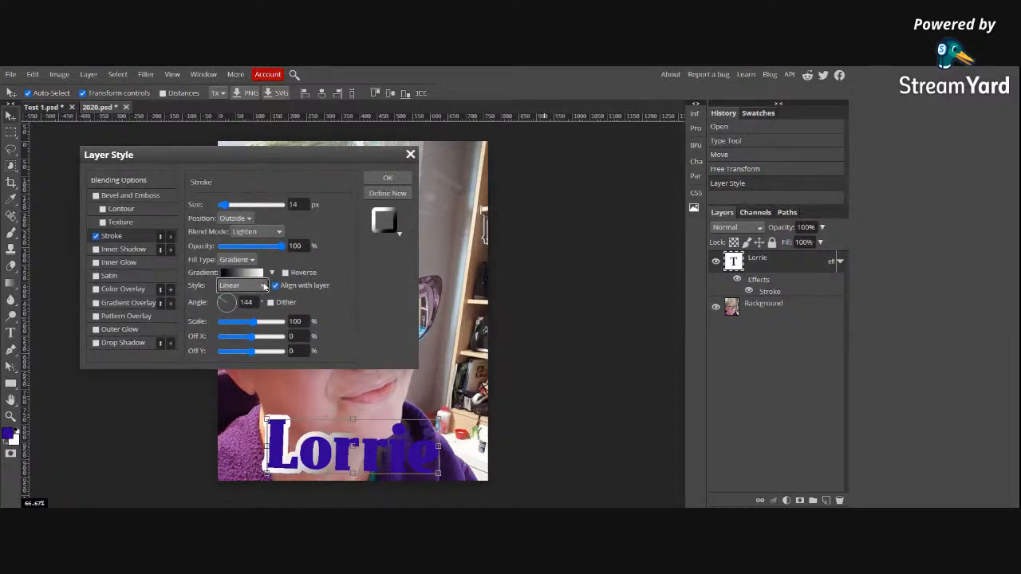
Step: Set the stroke's fill type to Color and its blend mode to Normal, and apply the style
left_click(258, 274)
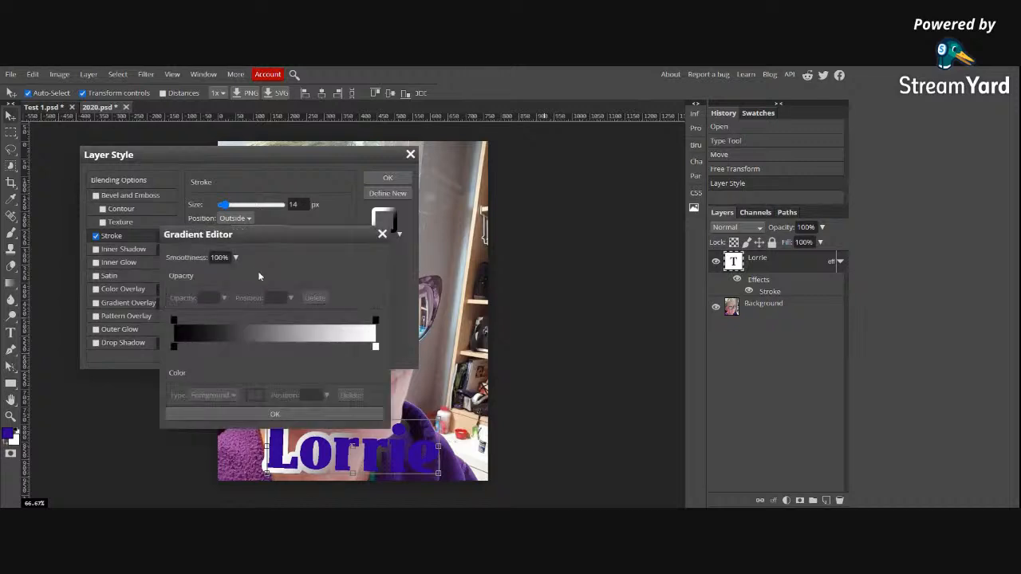
left_click(382, 236)
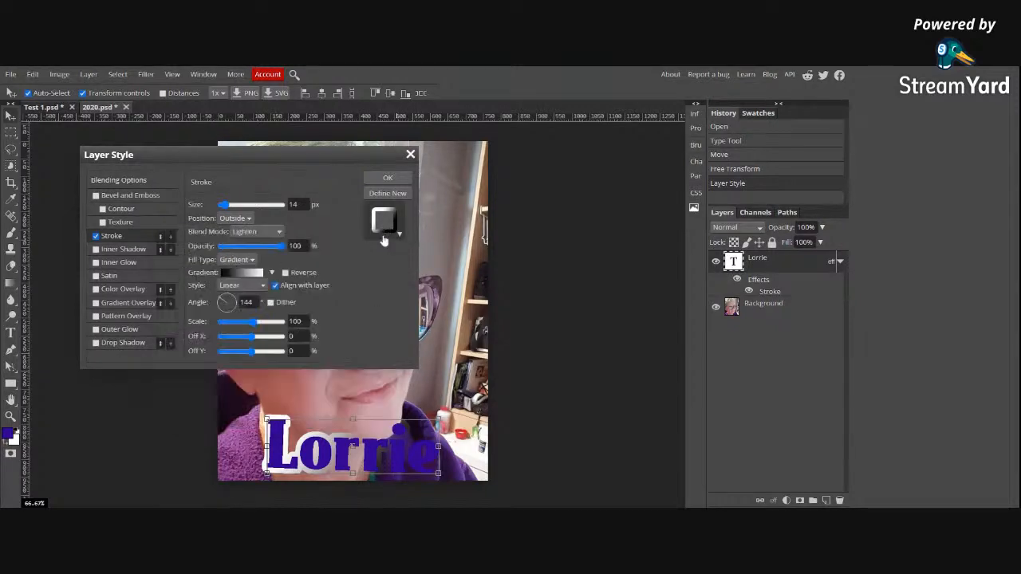
left_click(237, 260)
left_click(247, 273)
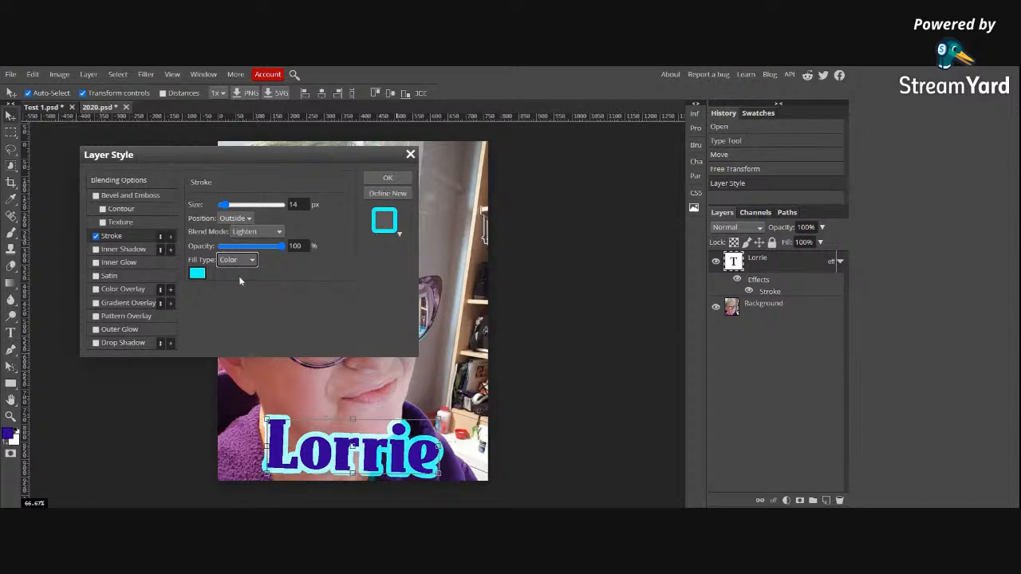
scroll(259, 239, "up", 7)
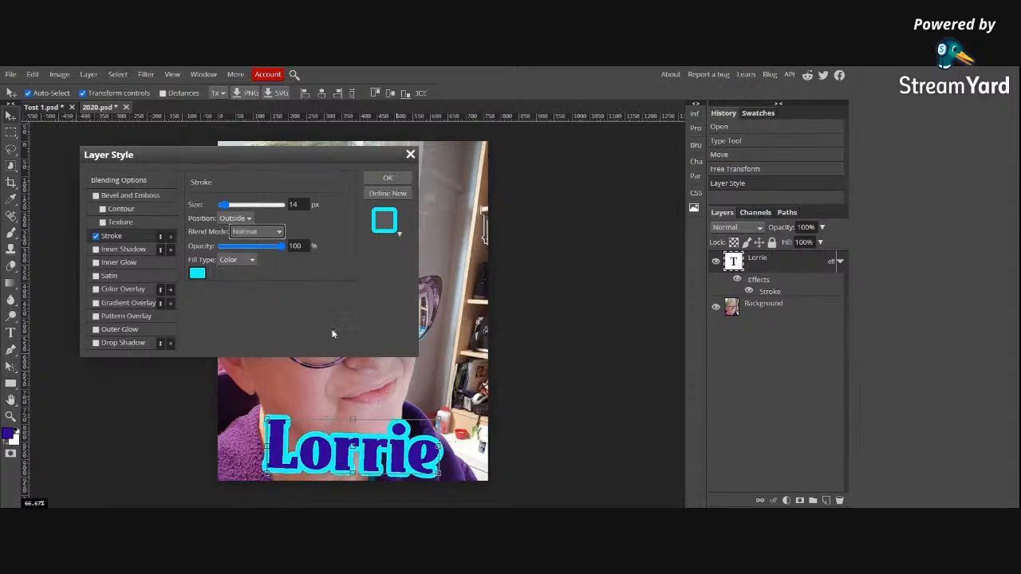
left_click(395, 178)
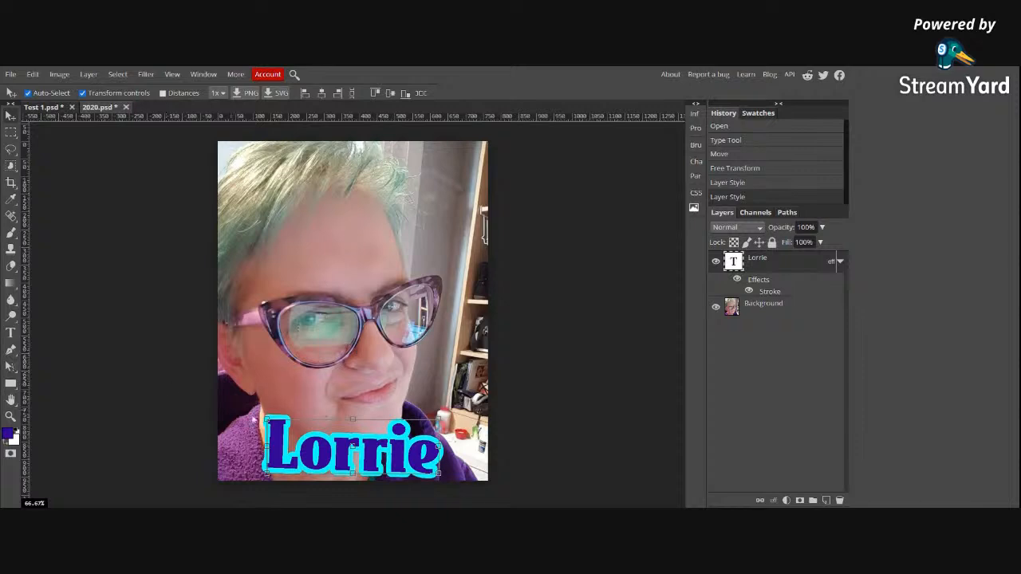
Step: Move the outlined name text onto the upper part of the photo and rotate it about 0.2°
left_click_drag(388, 456, 376, 204)
left_click_drag(445, 176, 429, 166)
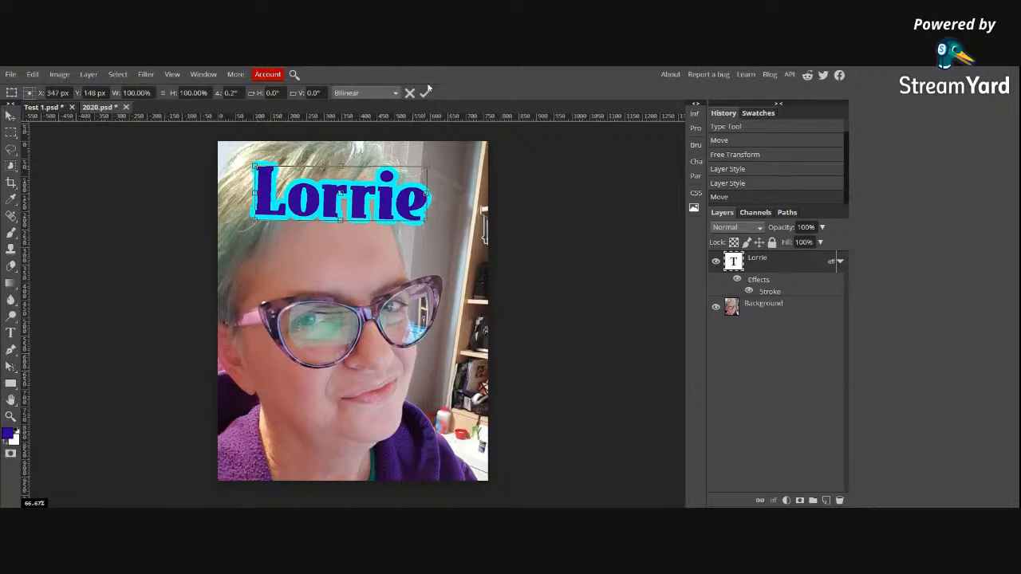
left_click(425, 92)
left_click(446, 172)
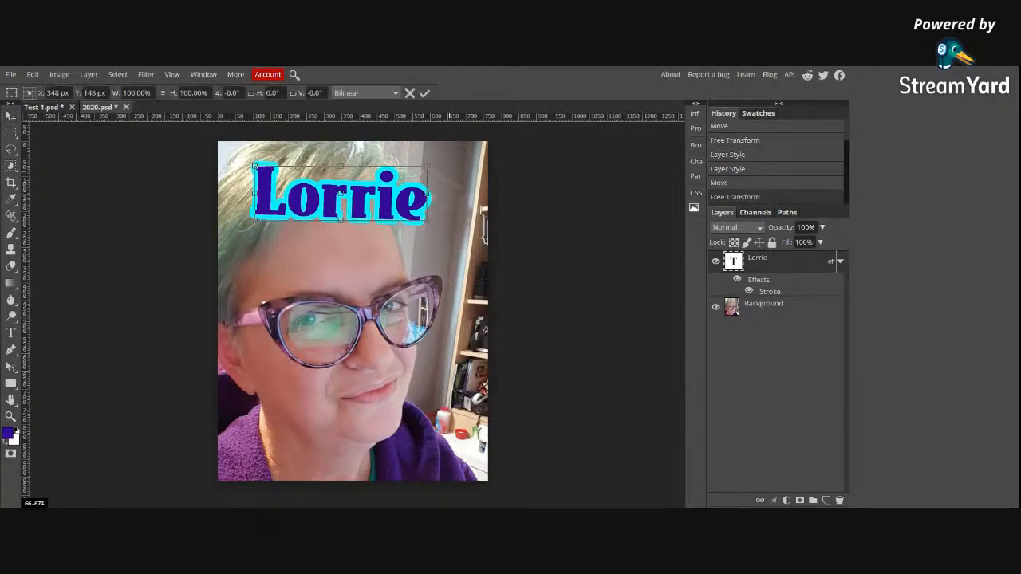
left_click(424, 93)
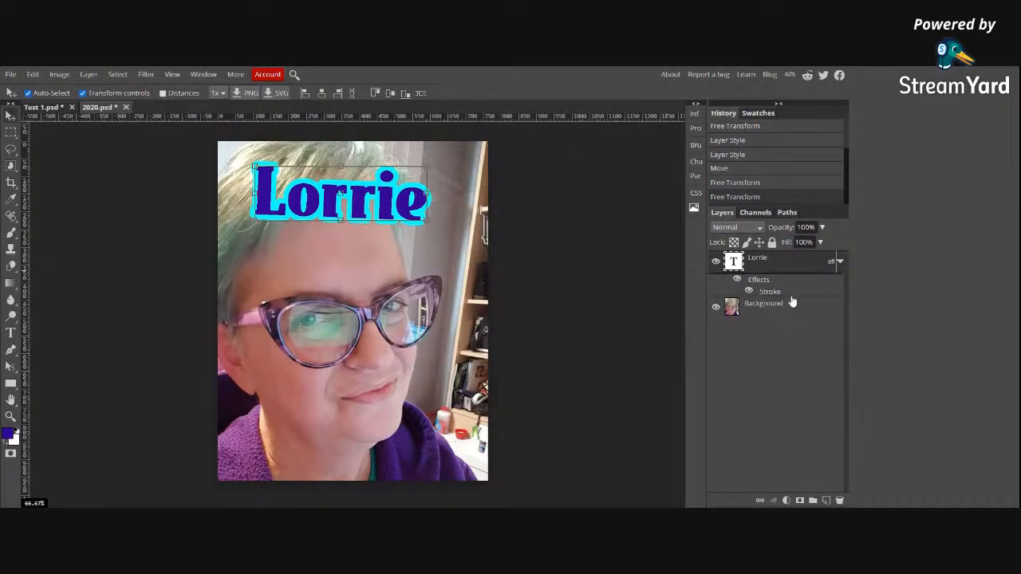
Step: Place the Background layer above the name text layer and return it to the bottom of the layer stack
left_click_drag(785, 303, 770, 265)
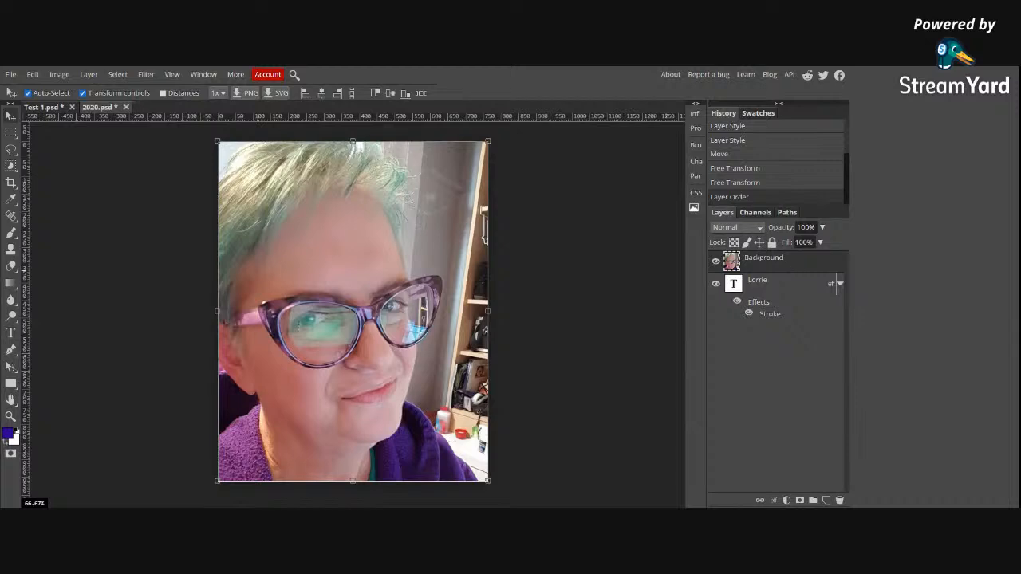
left_click_drag(798, 259, 799, 312)
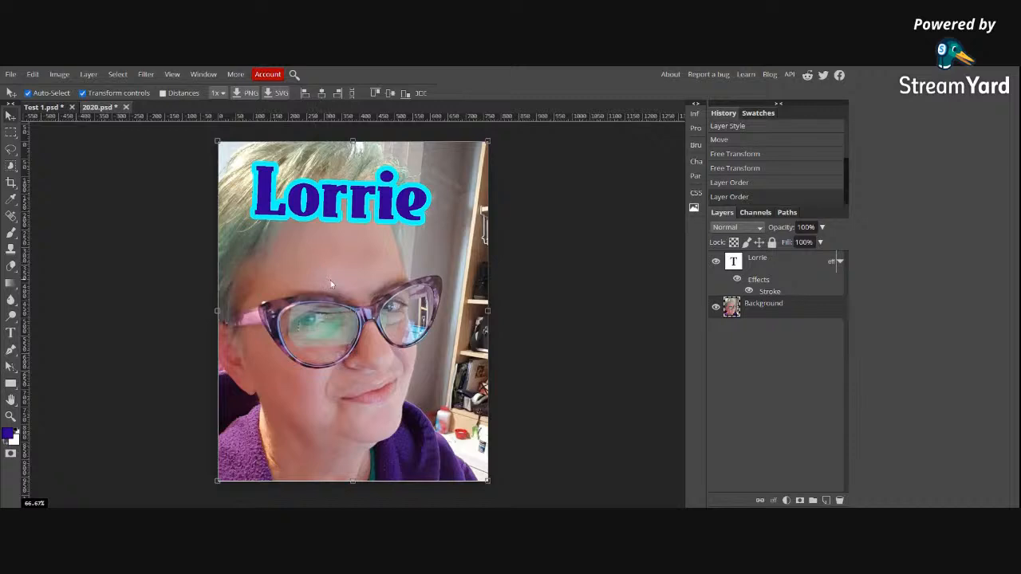
Step: Start and leave a free transform on the Background layer, deselect it, and select the name text layer
key("ctrl+t")
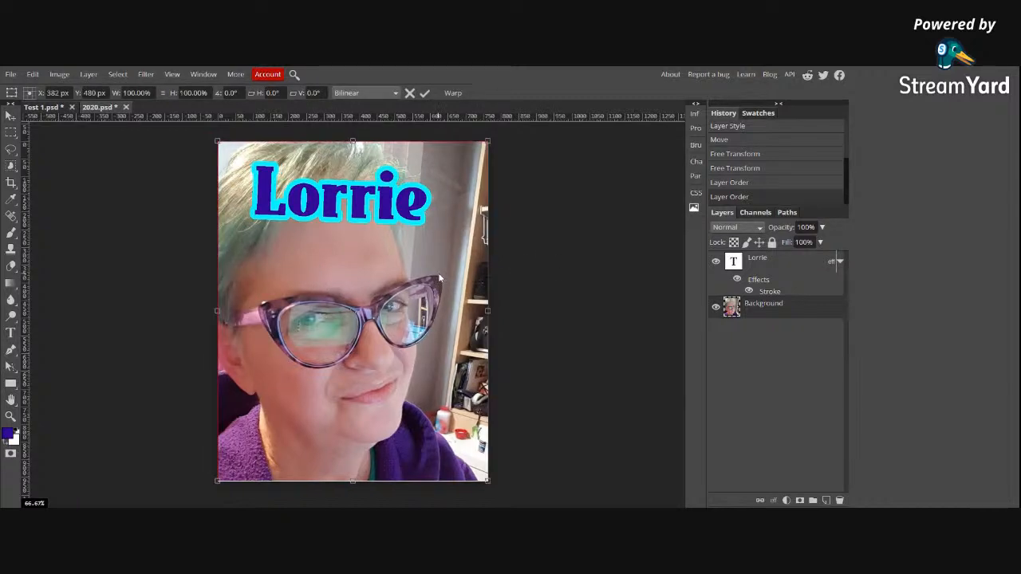
left_click(11, 115)
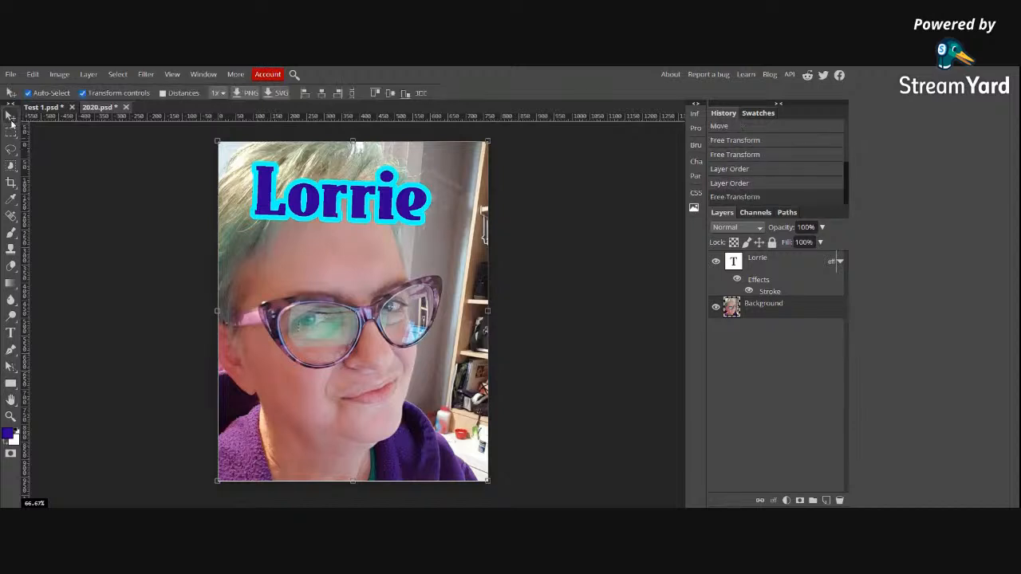
left_click(112, 322)
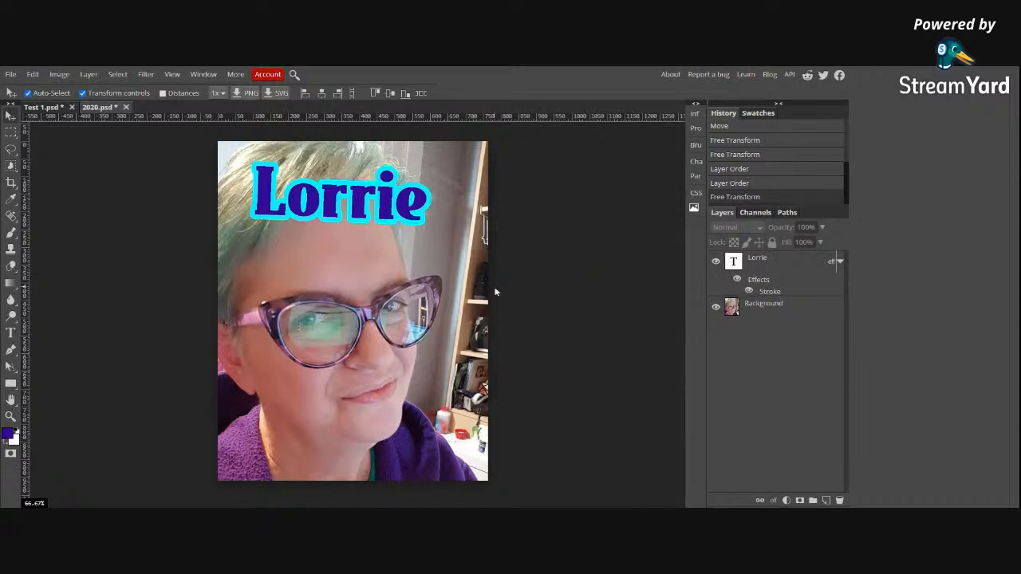
left_click(336, 213)
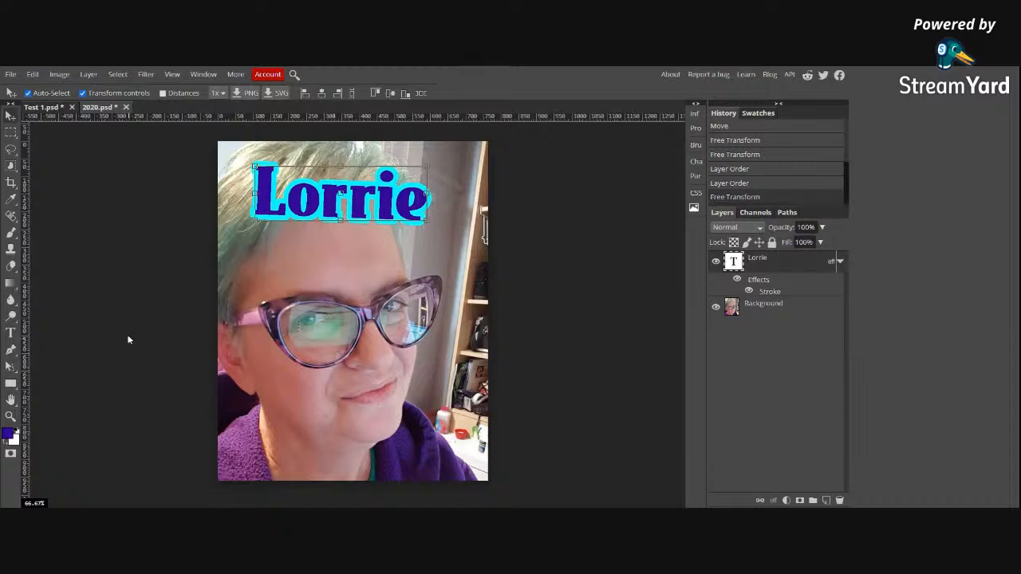
Step: Extend the name text with a final "s" and a second line reading "World", and commit the edit
left_click(10, 332)
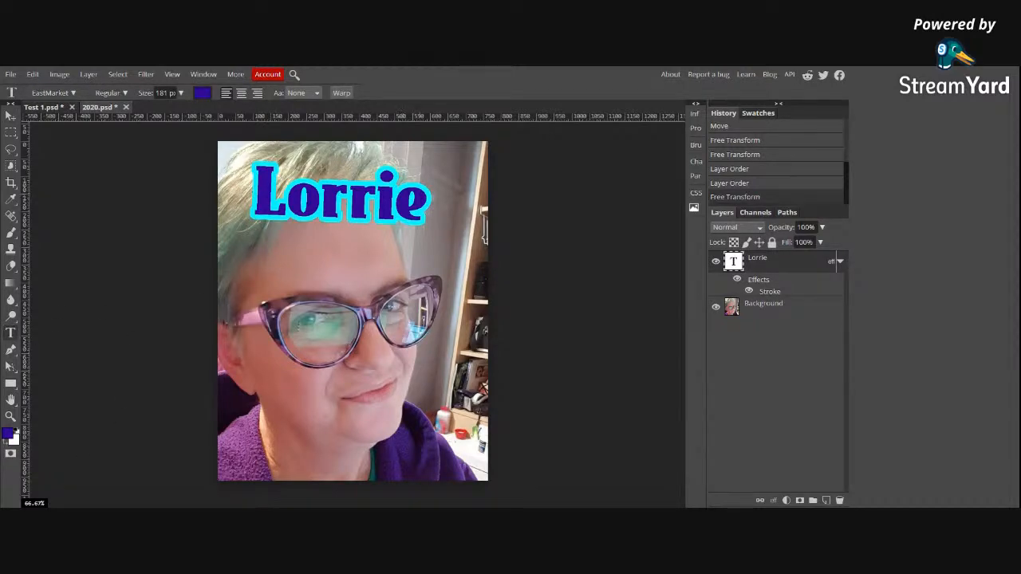
left_click(343, 199)
type("s ")
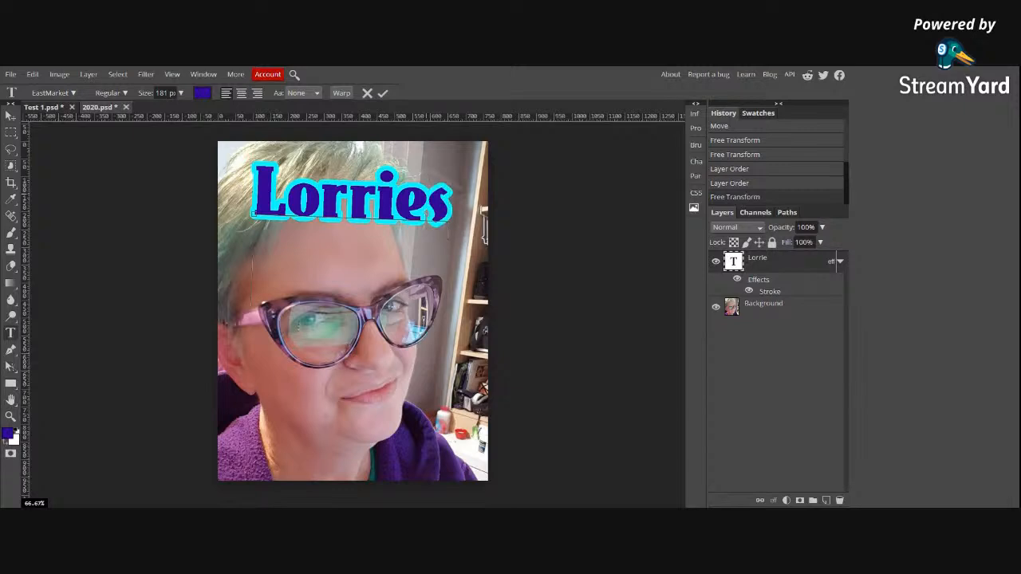
type("W")
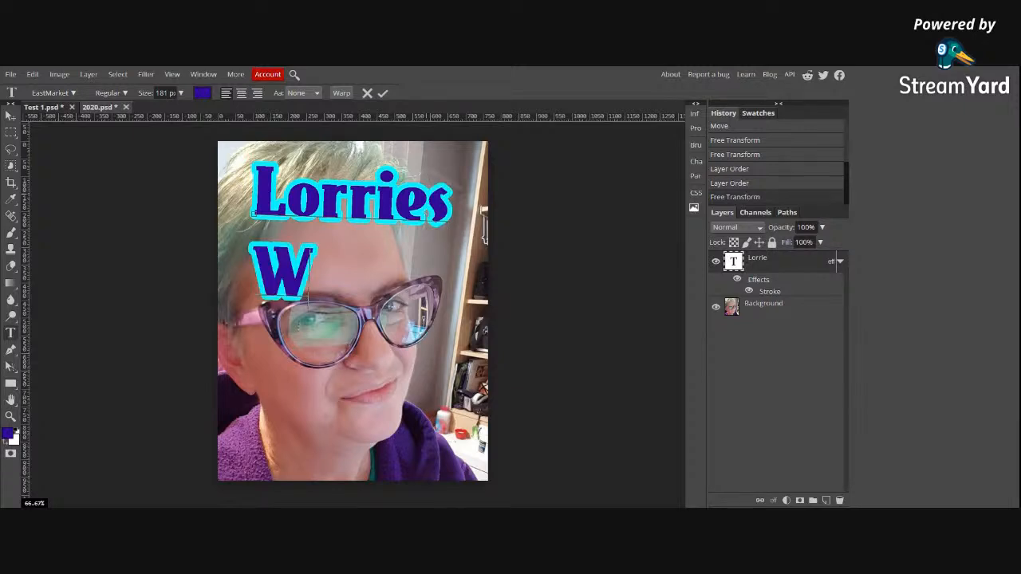
type("orld")
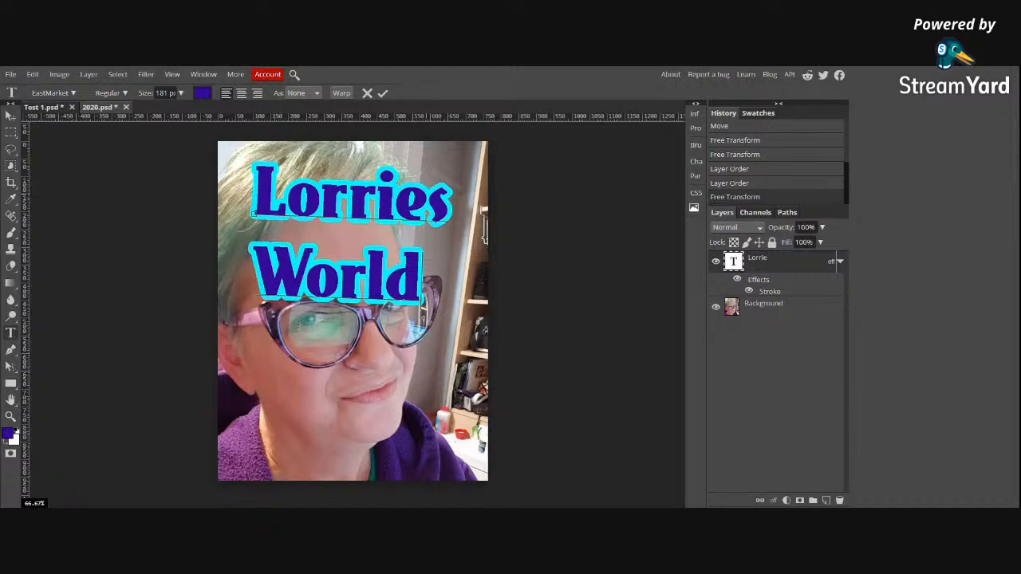
left_click(383, 93)
Step: Set the outlined text's size to about 85 px and its font to Edo
left_click(180, 93)
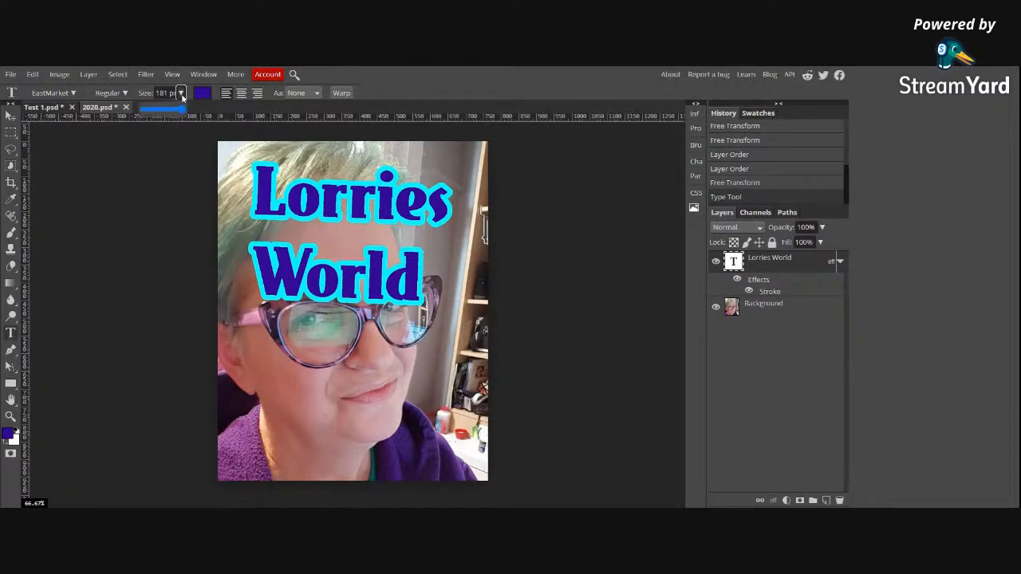
left_click_drag(185, 109, 177, 111)
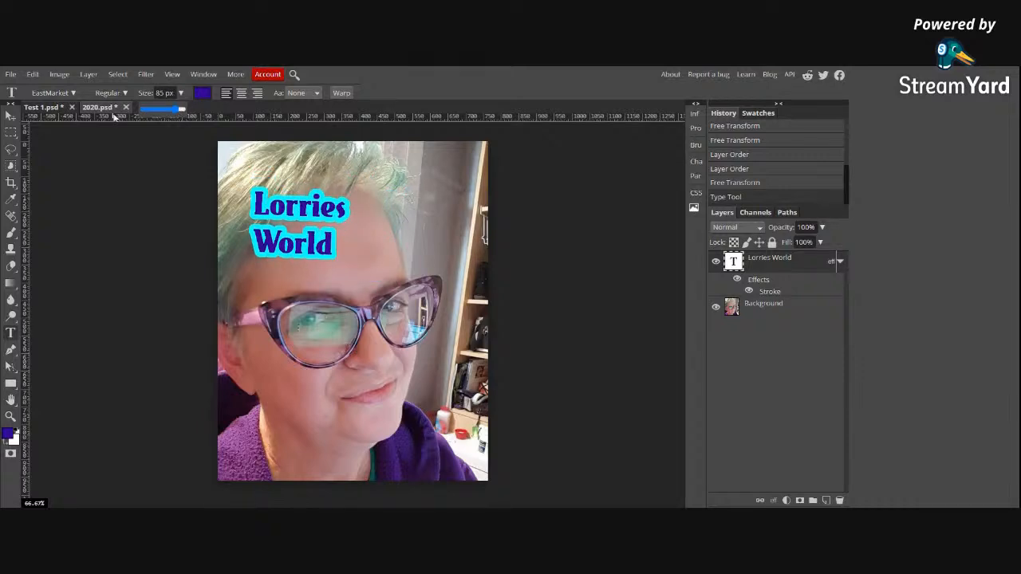
left_click(54, 93)
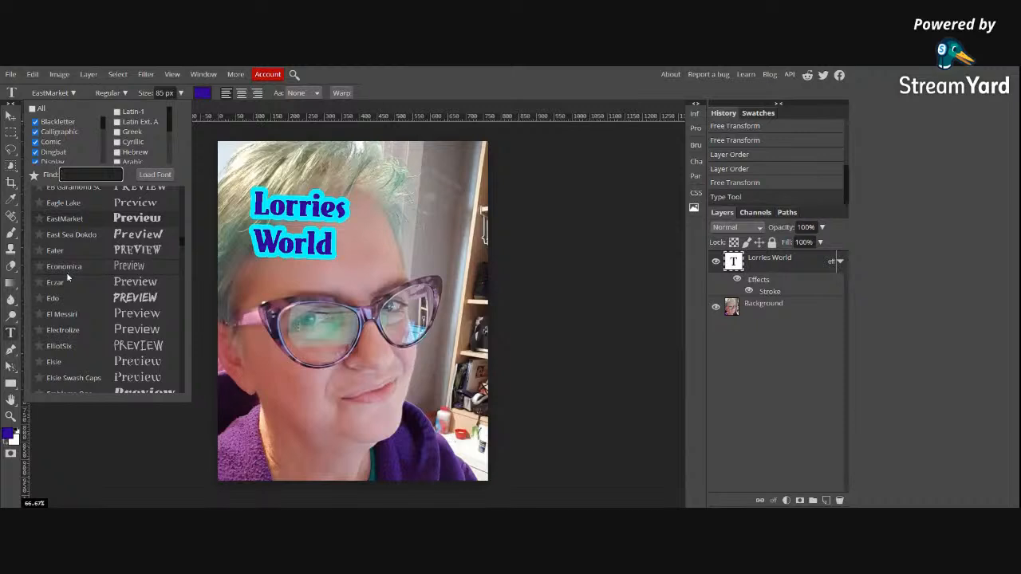
left_click(66, 299)
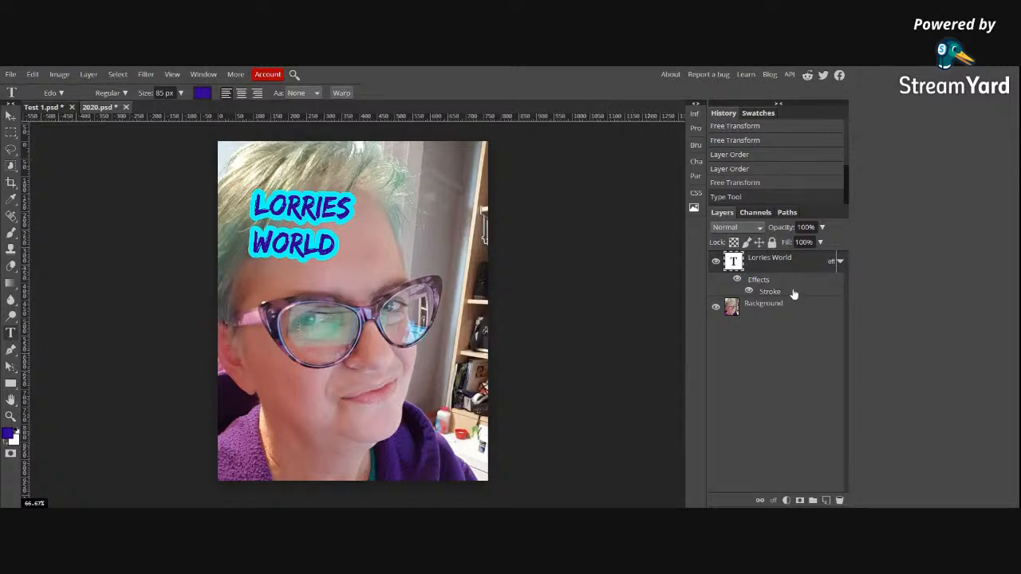
Step: Move the two-line text to the upper-right corner area of the photo and leave no layer selected
left_click(10, 116)
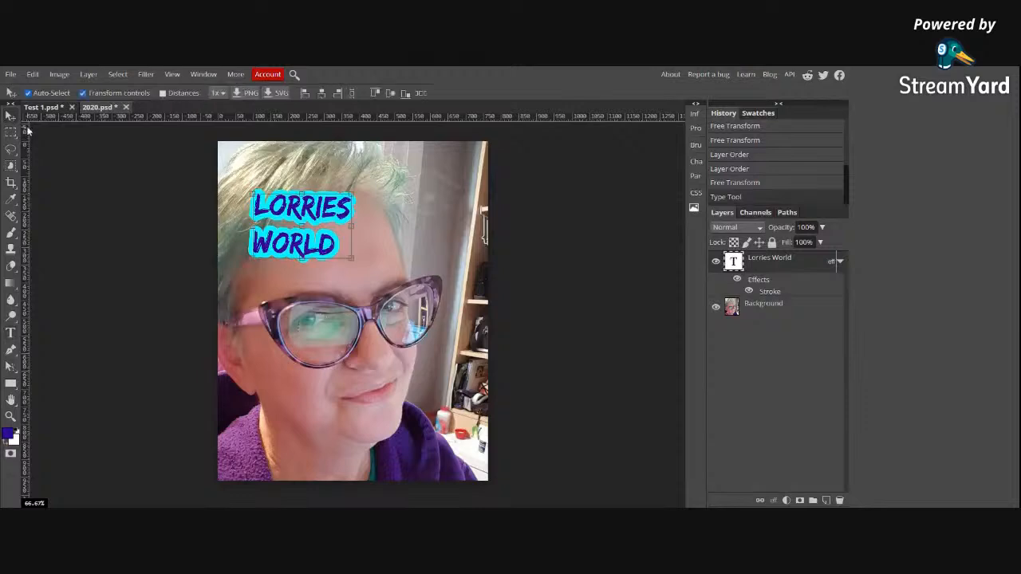
left_click_drag(347, 209, 451, 171)
left_click(320, 239)
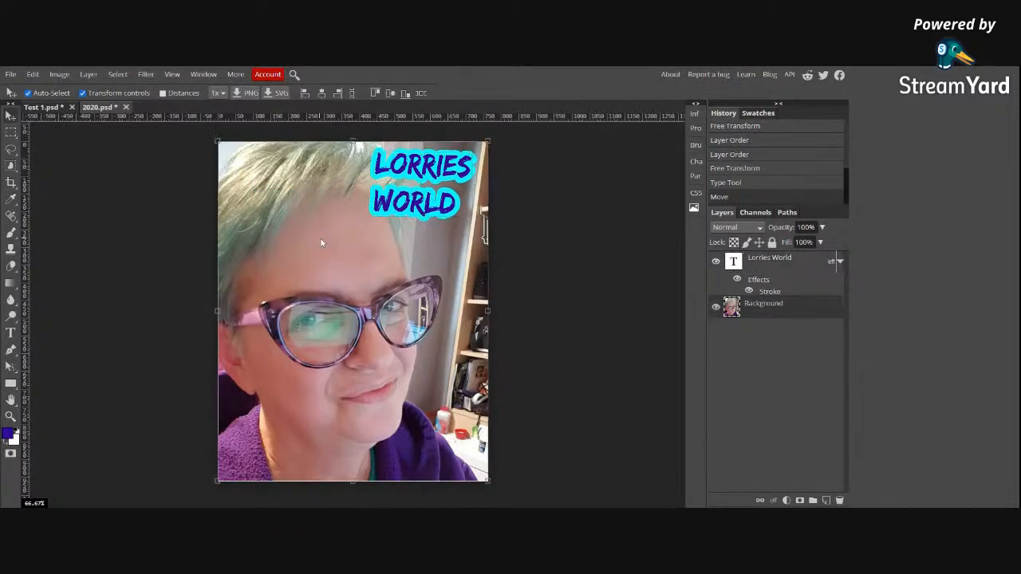
key("ctrl+t")
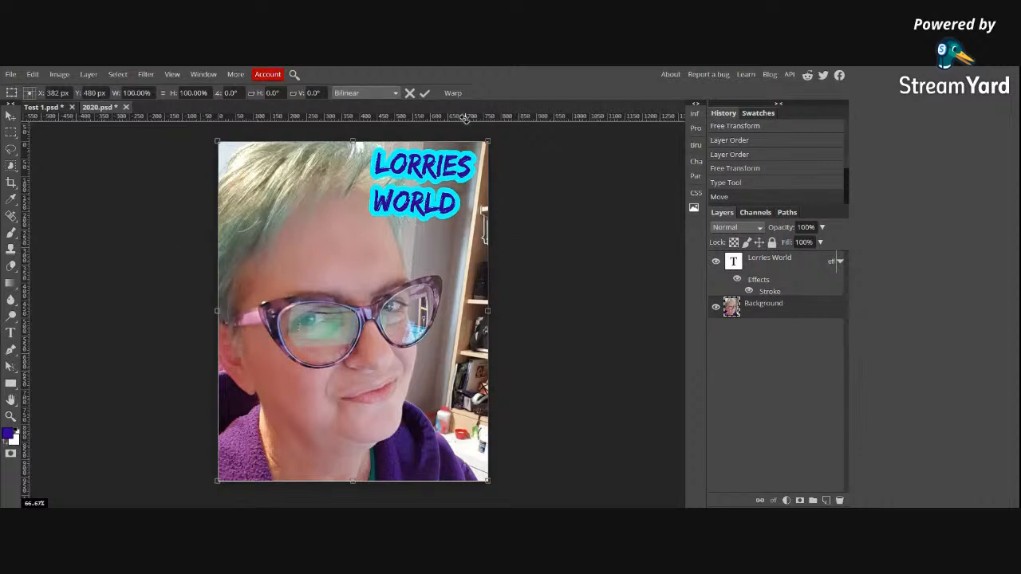
left_click(424, 92)
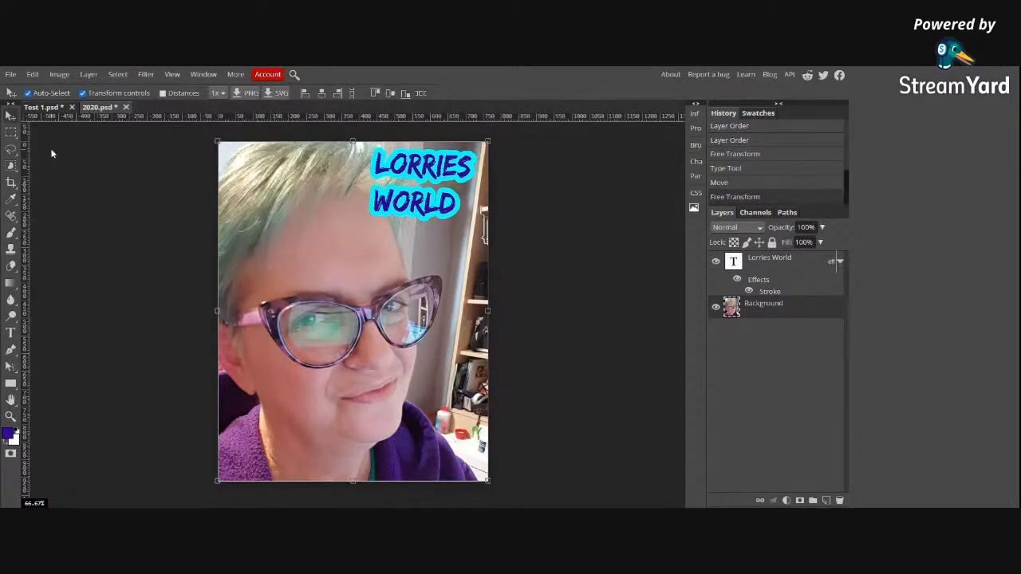
left_click(83, 177)
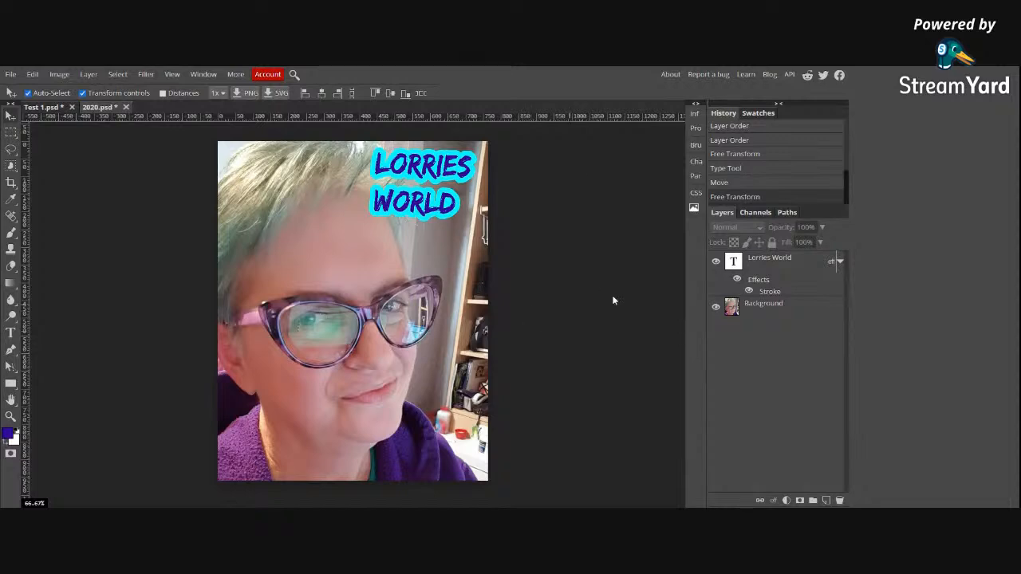
Step: Place the YouTubeChannelSquareBlue image into the document beneath the Background layer and set its fill to 0%
left_click(10, 74)
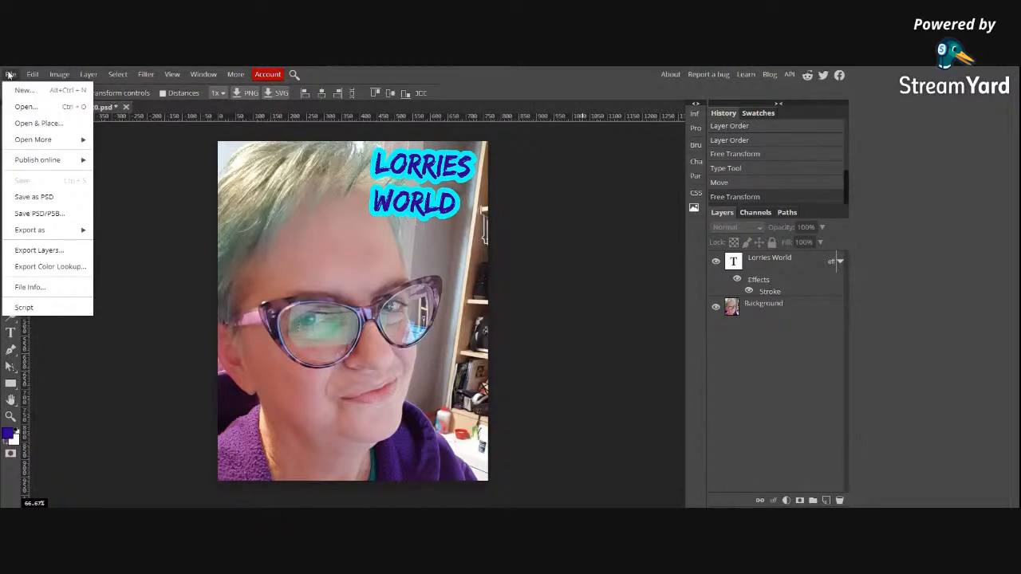
left_click(36, 124)
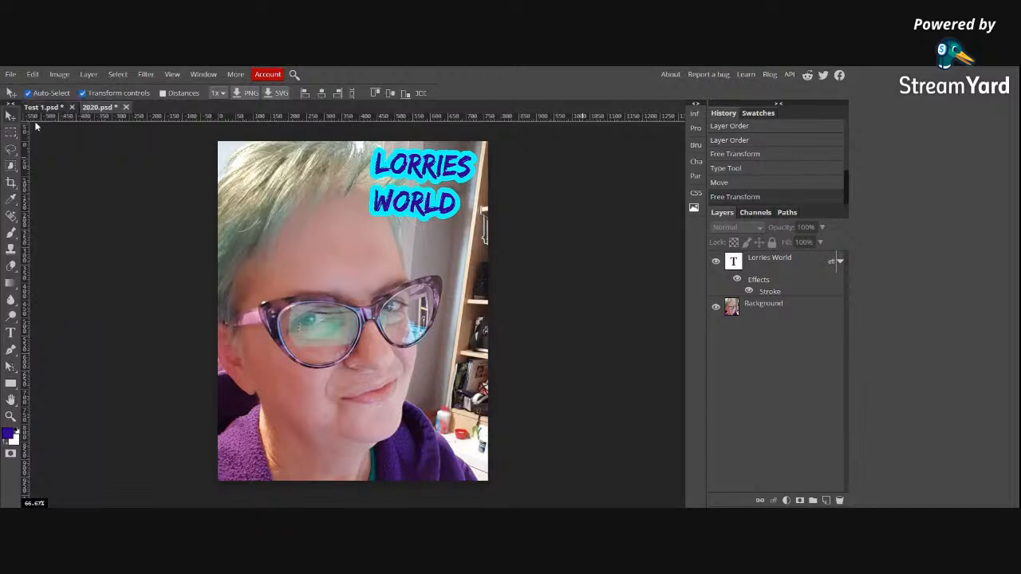
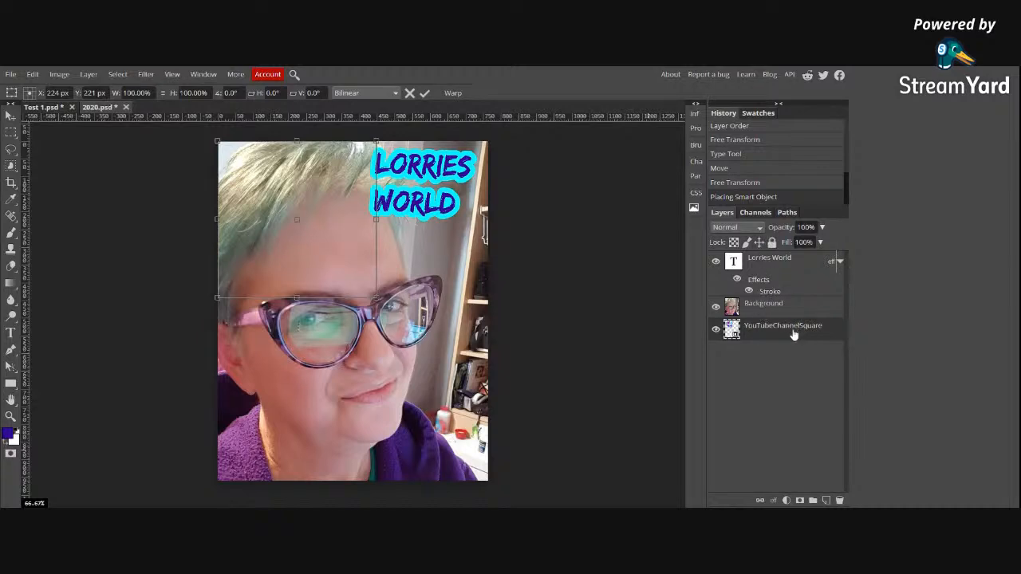
type("0")
key("Return")
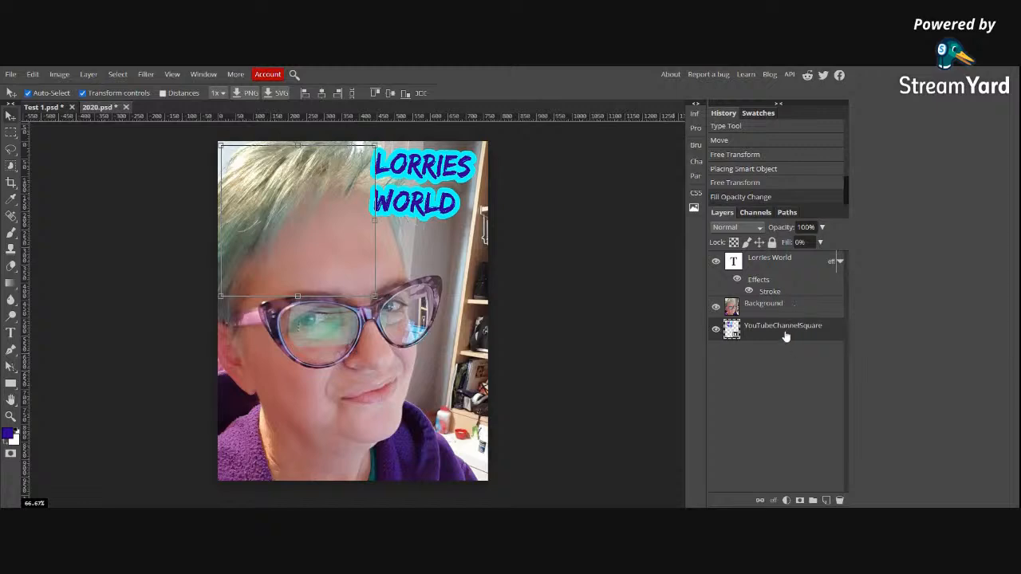
Step: Bring the placed image to the top of the layer stack and move it over the centre-right of the photo
mouse_move(785, 334)
left_mouse_down()
mouse_move(786, 292)
mouse_move(786, 317)
left_mouse_up()
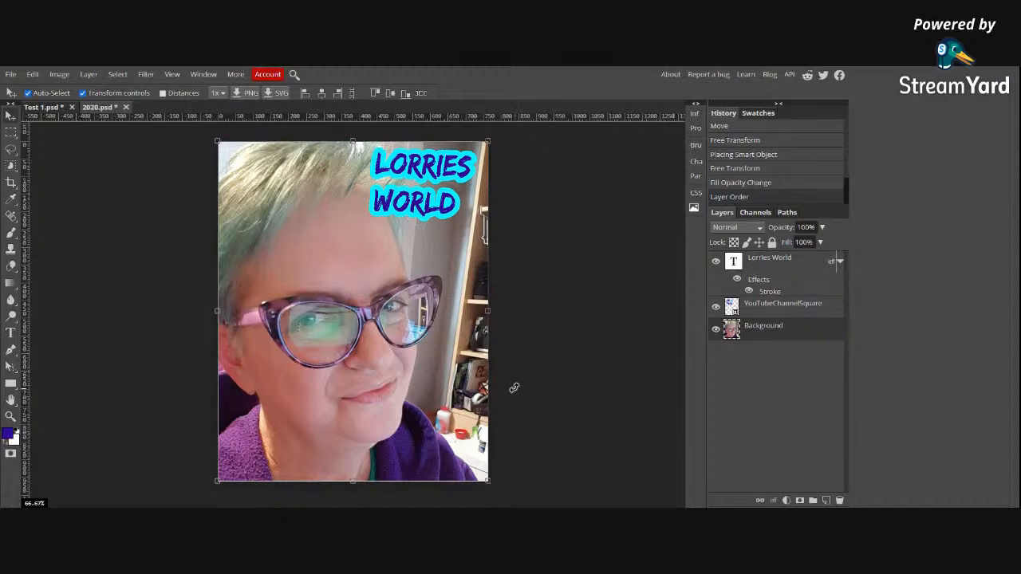
left_click(767, 310)
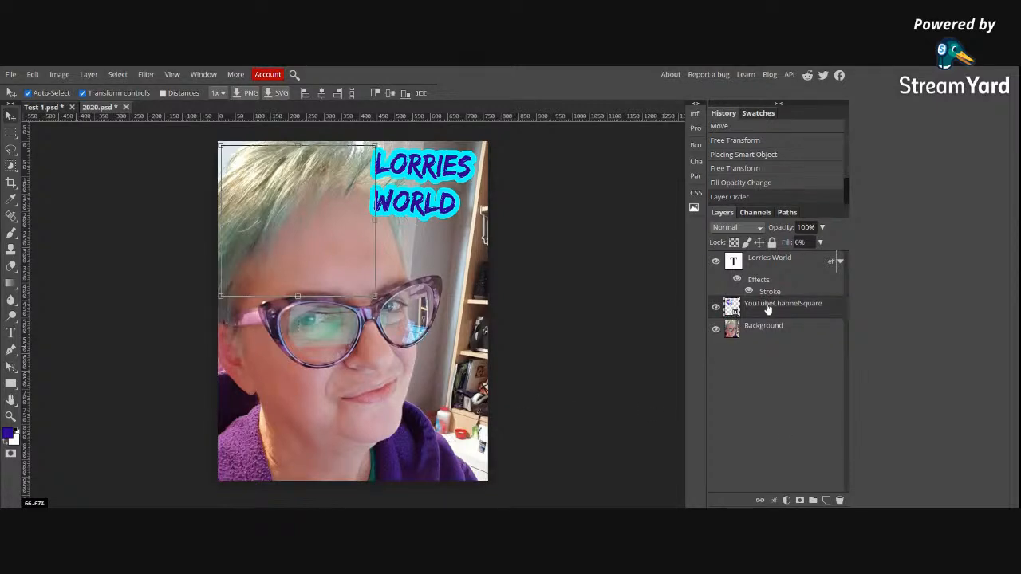
left_click_drag(285, 209, 356, 357)
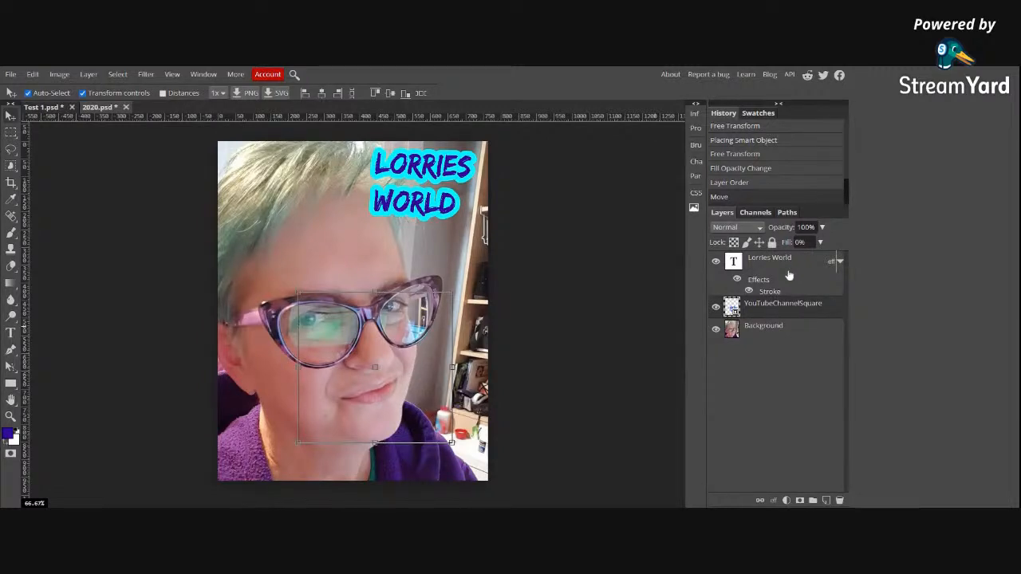
left_click_drag(773, 268, 771, 322)
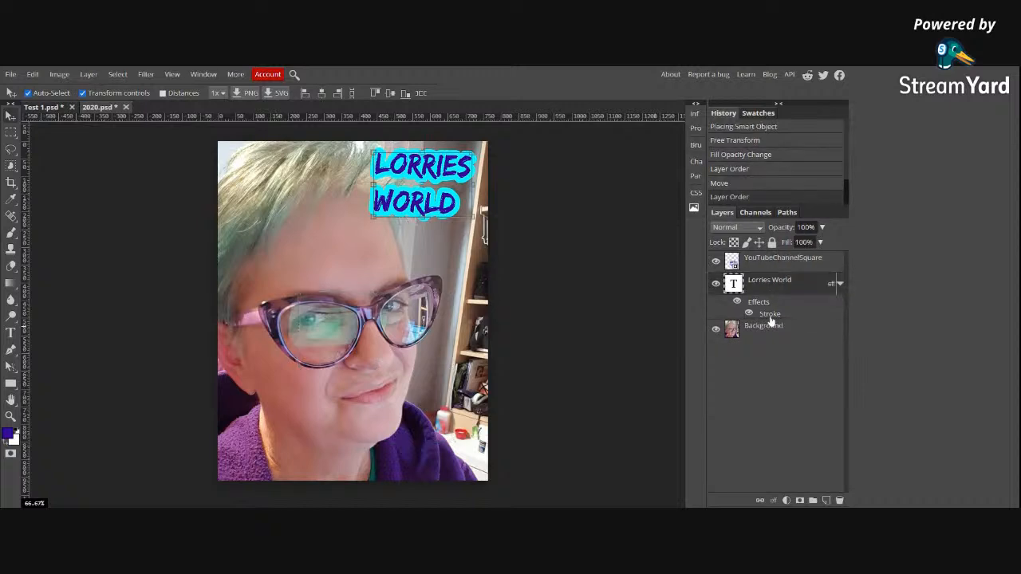
left_click(773, 262)
left_click_drag(384, 380, 395, 351)
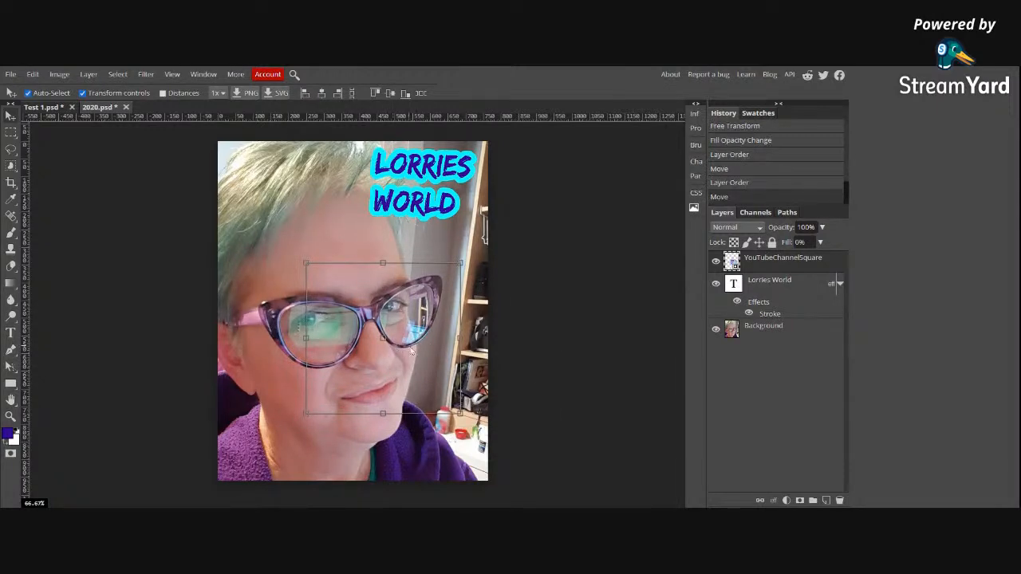
Step: Pick the placed image and the Background from the overlapping layers on the photo, and reselect the placed image's layer
right_click(411, 351)
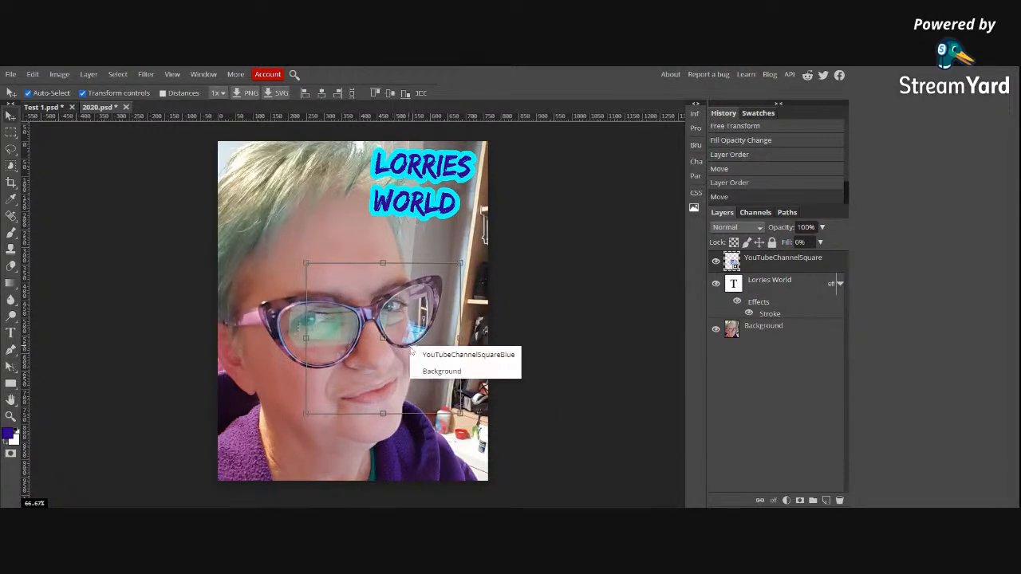
left_click(451, 360)
right_click(405, 361)
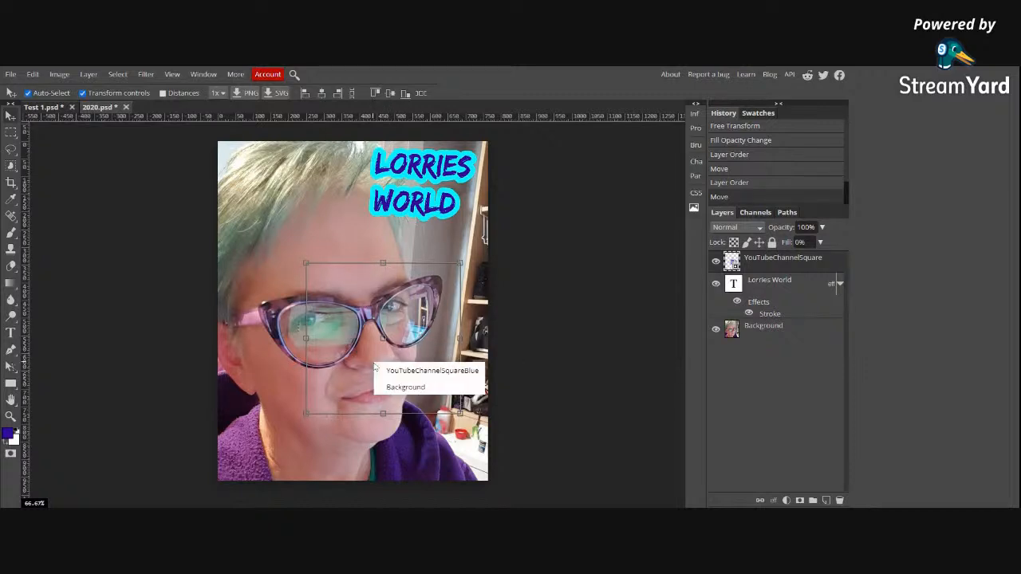
left_click(410, 390)
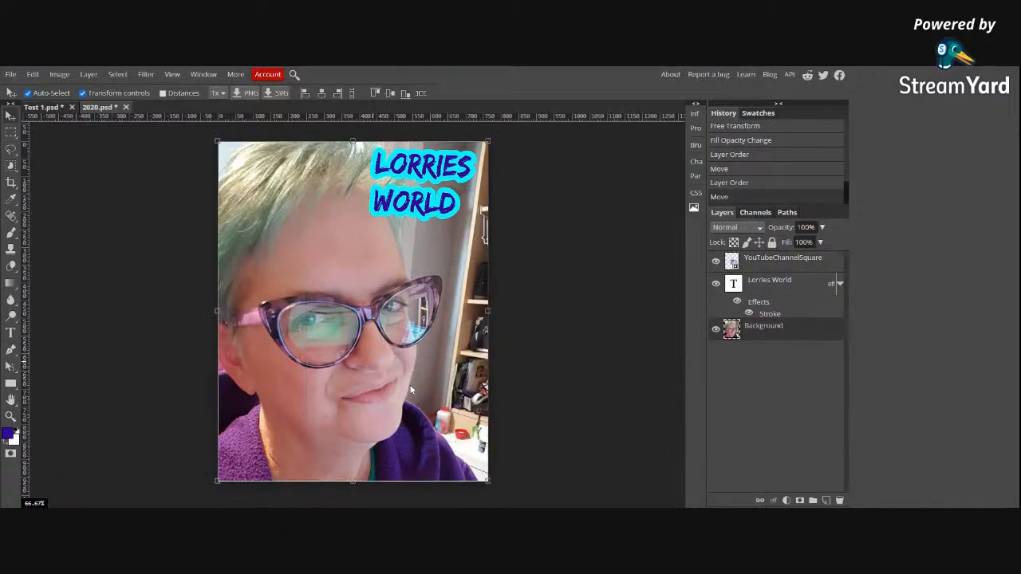
left_click(787, 281)
left_click(788, 263)
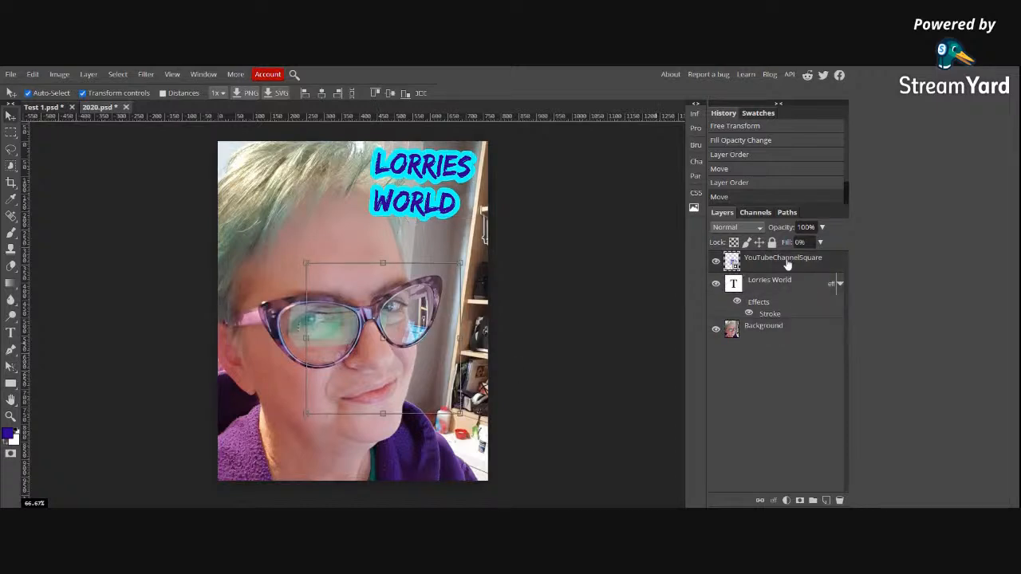
Step: Delete the placed YouTubeChannelSquareBlue layer and clear the layer selection
right_click(728, 266)
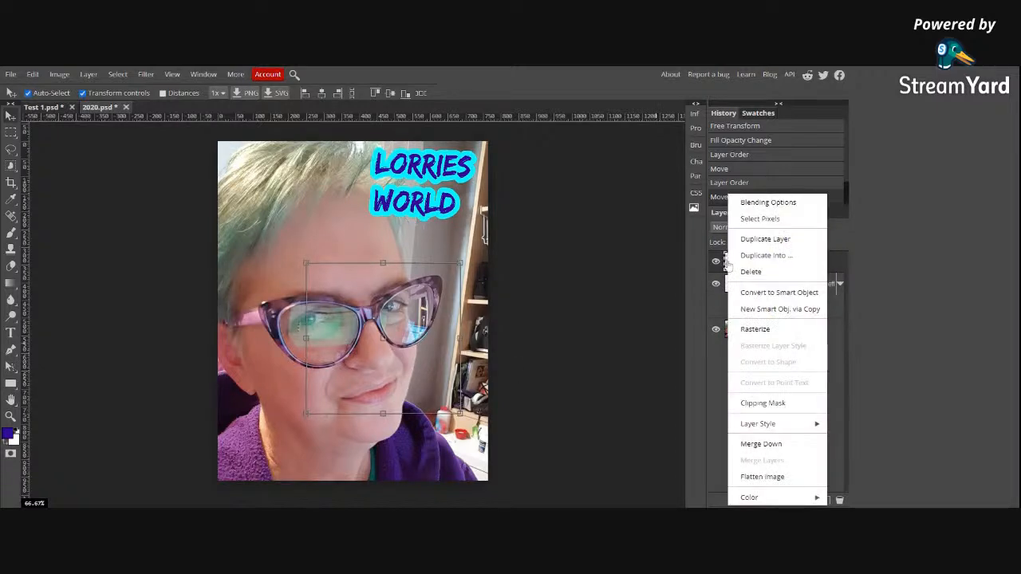
left_click(706, 440)
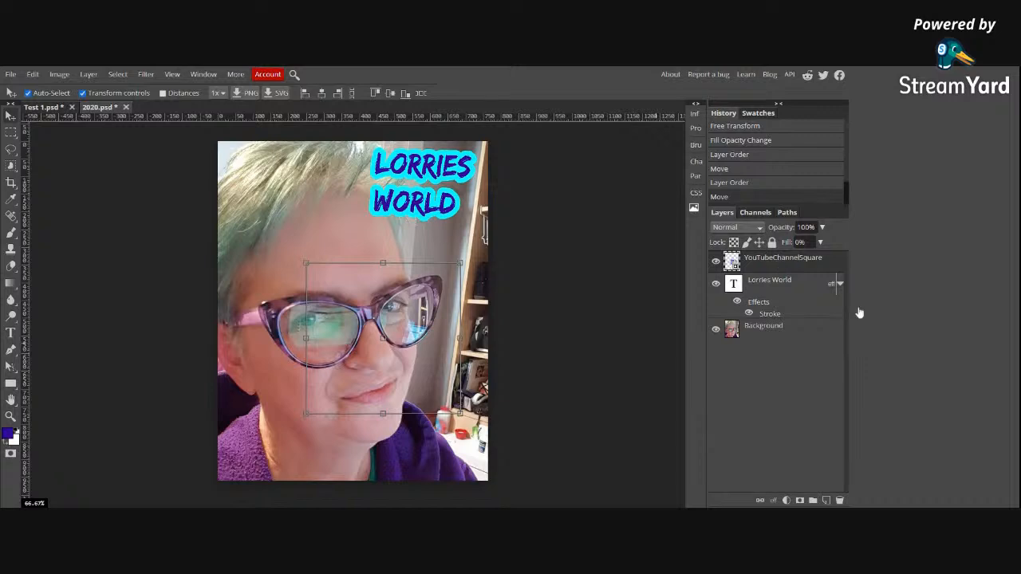
left_click(839, 500)
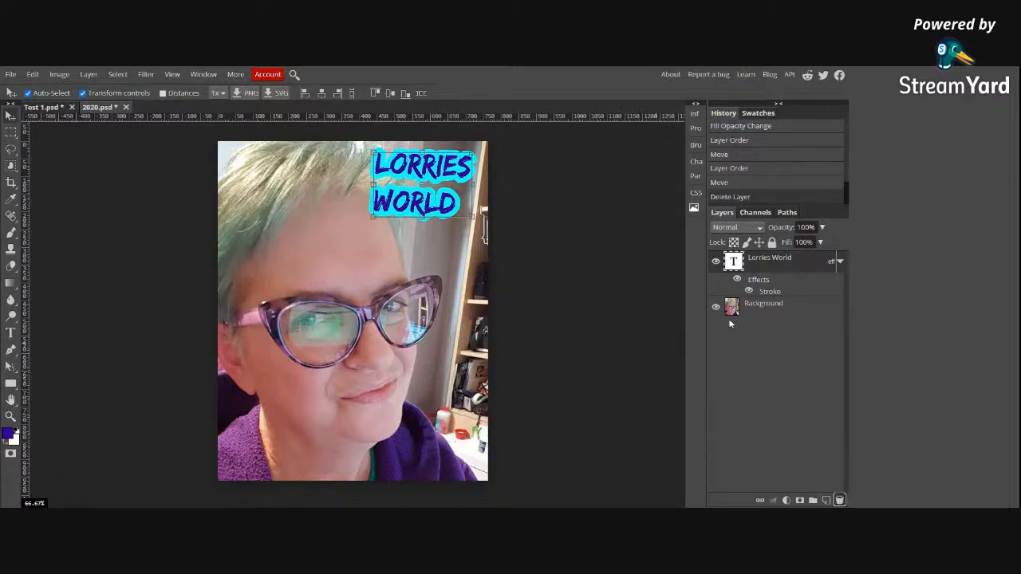
left_click(96, 223)
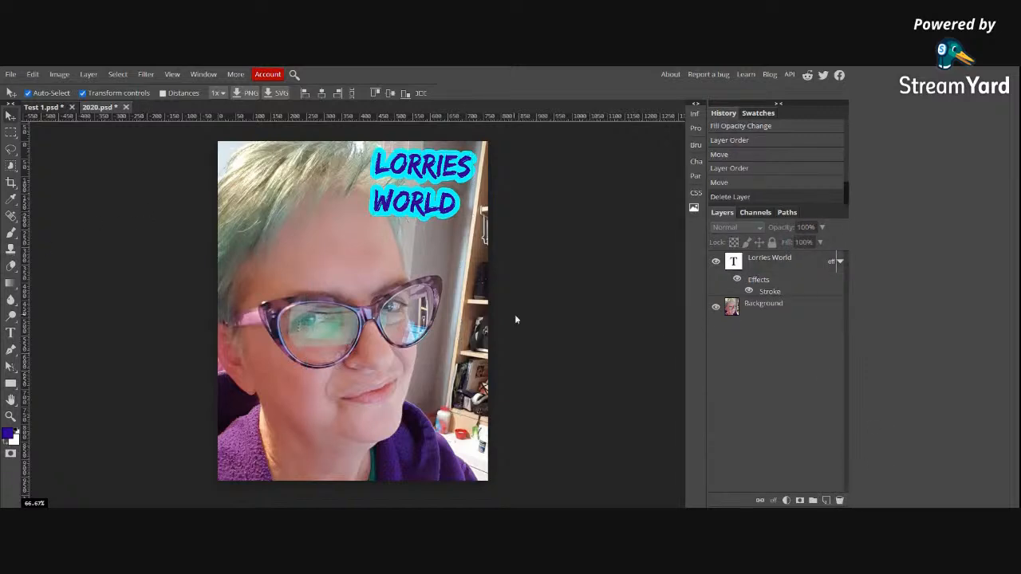
Step: Place the YouTubeChannelSquare flower logo above the text layer and move it to the photo's lower-right corner, at about X 551, Y 739 px
left_click(778, 264)
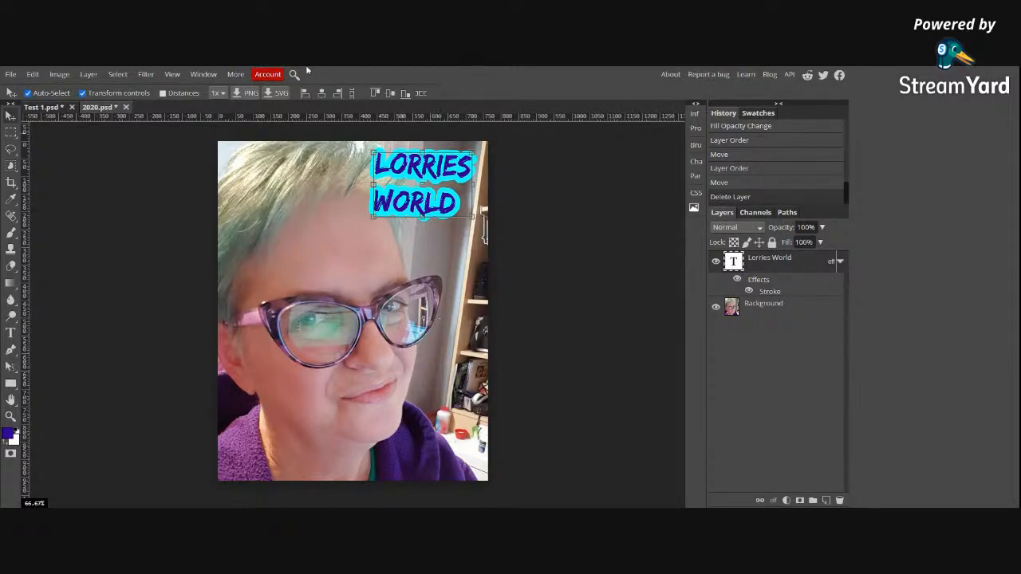
left_click(12, 74)
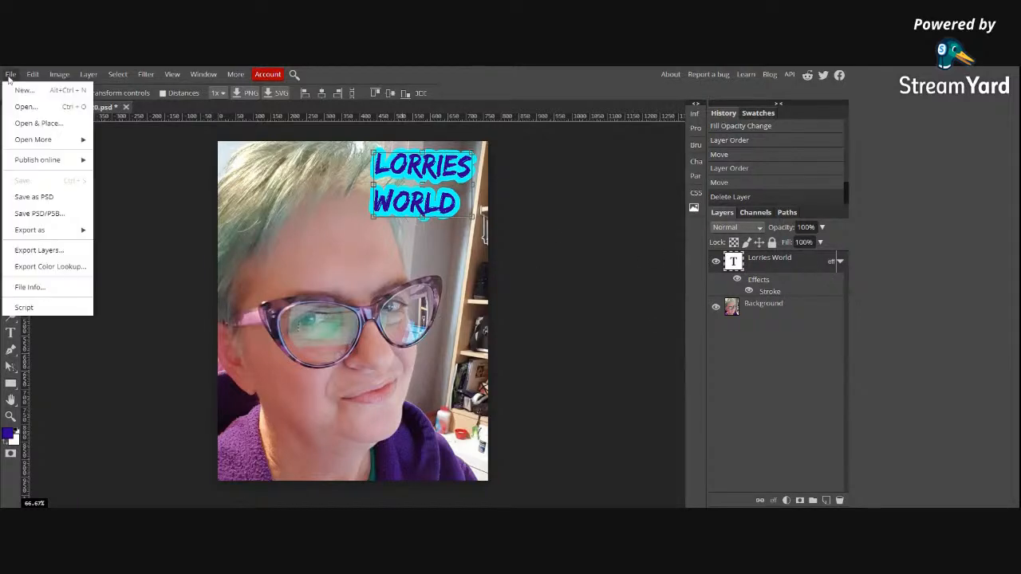
left_click(33, 124)
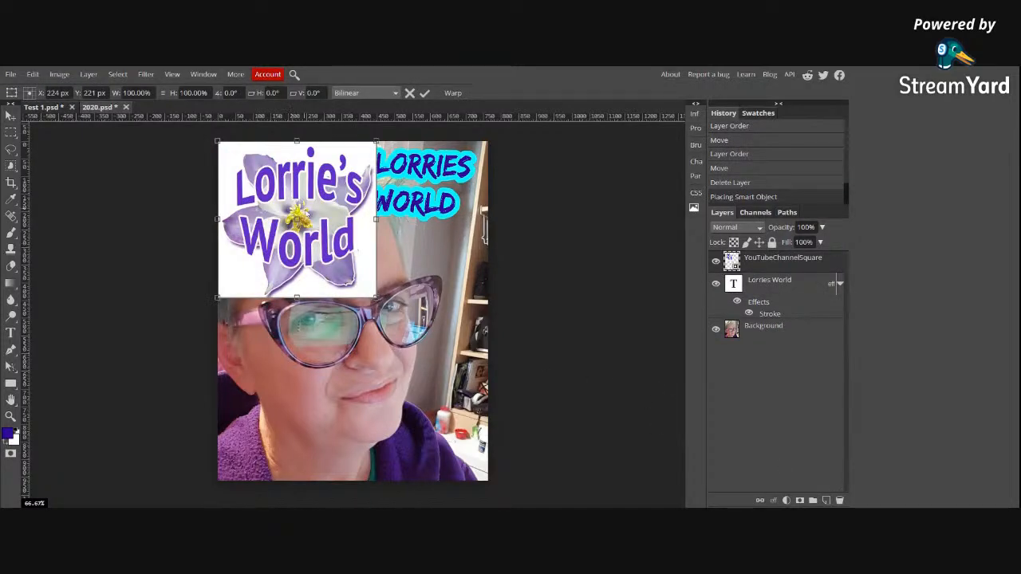
left_click_drag(311, 214, 426, 400)
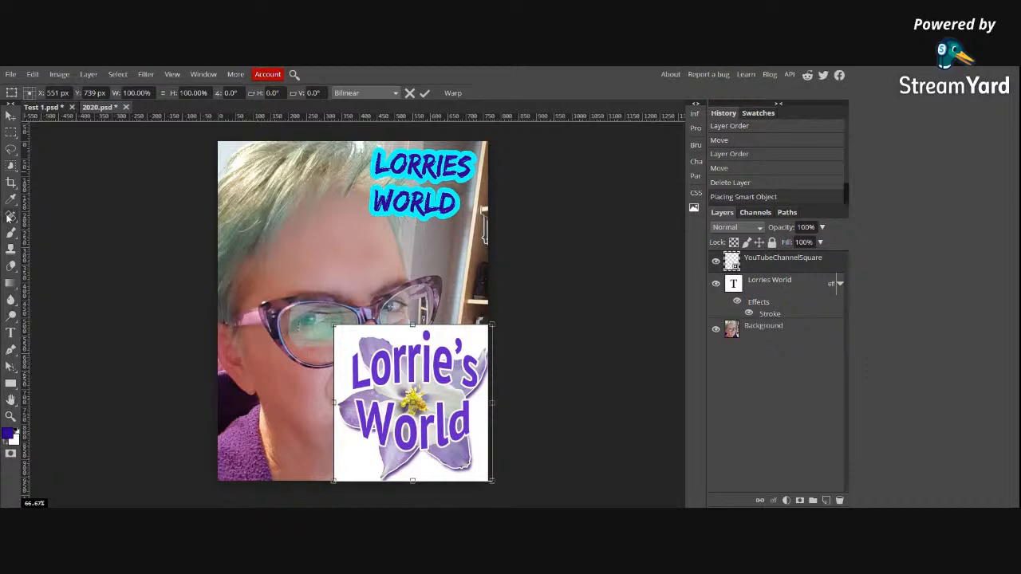
Step: Try to erase the white background near the flower logo's upper-left corner with the Background Eraser
left_click(12, 268)
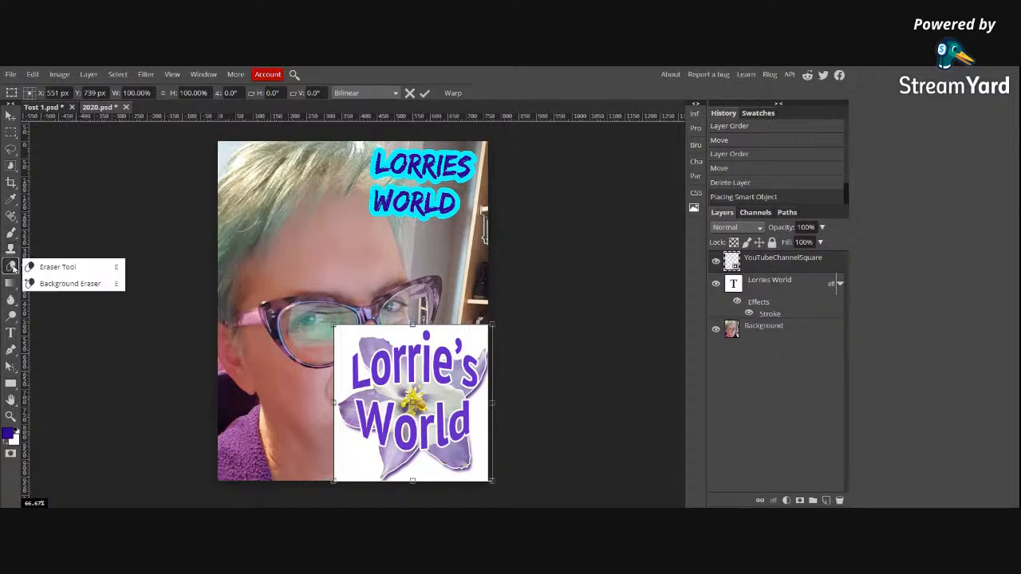
left_click(77, 286)
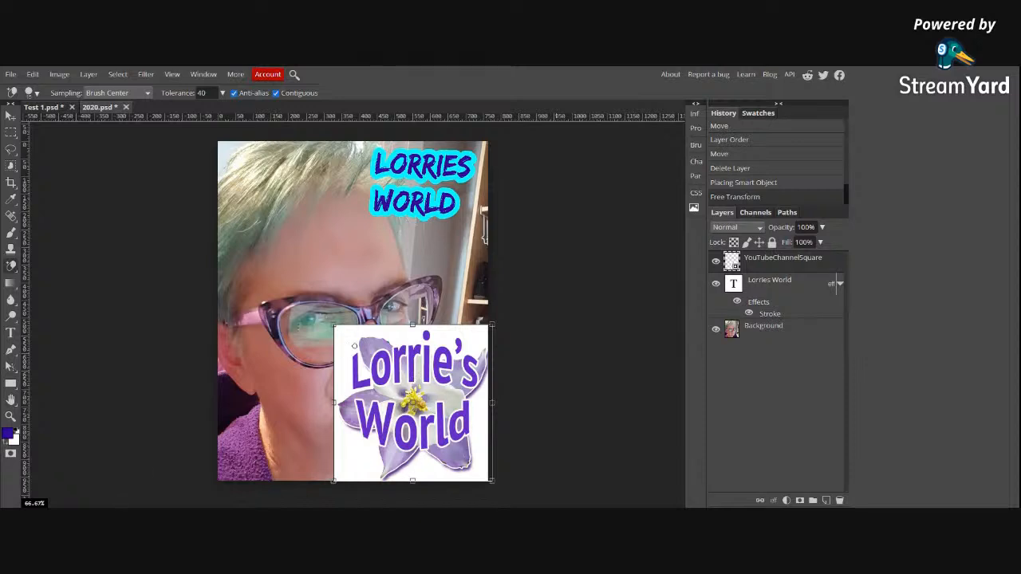
left_click(345, 339)
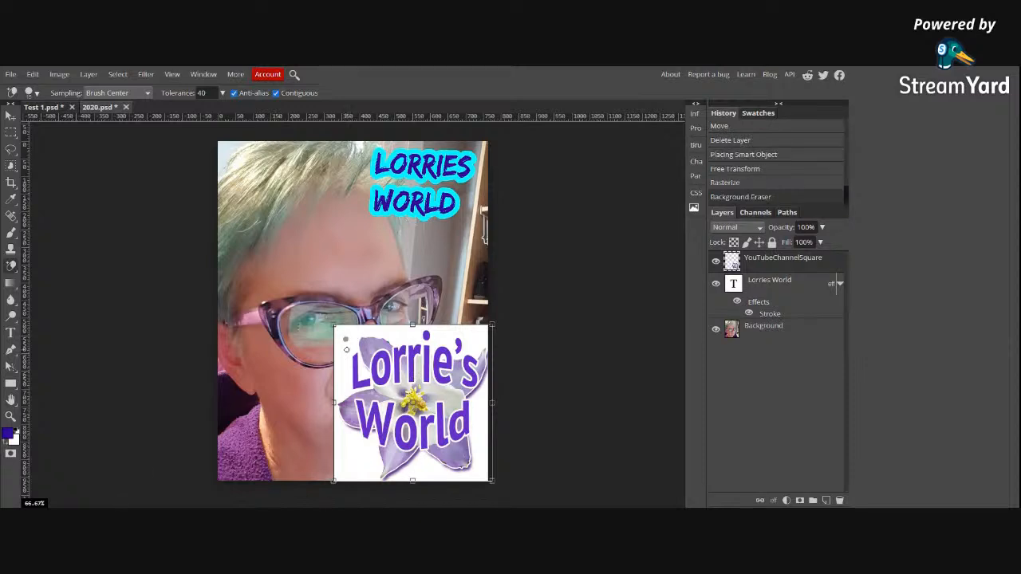
left_click(346, 343)
left_click(351, 342)
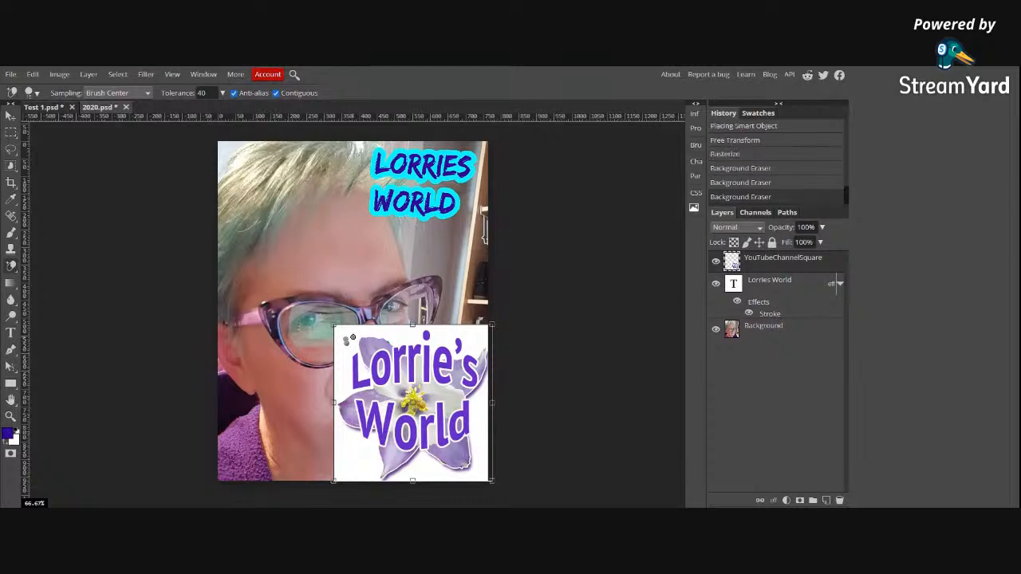
left_click(350, 339)
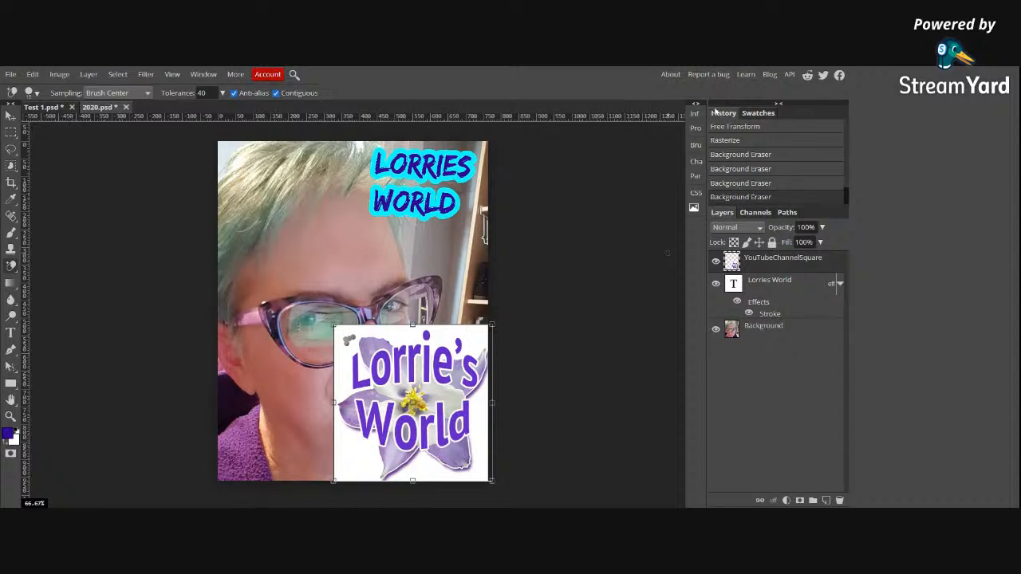
Step: Revert the history to the Placing Smart Object state, and move the flower logo over the photo's lower centre
left_click(764, 116)
left_click(718, 116)
left_click(754, 114)
left_click(722, 113)
scroll(757, 162, "up", 3)
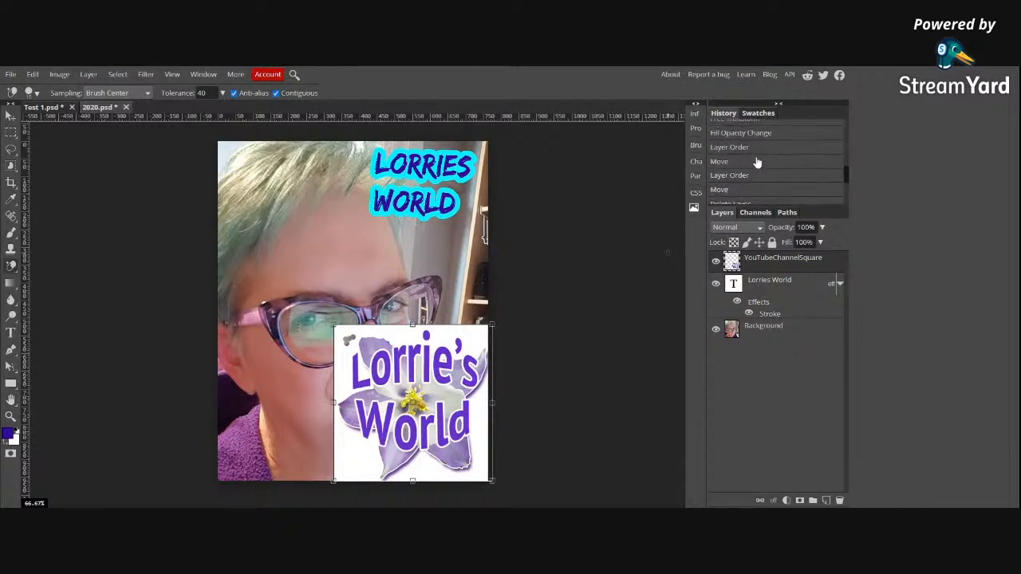
scroll(771, 154, "down", 5)
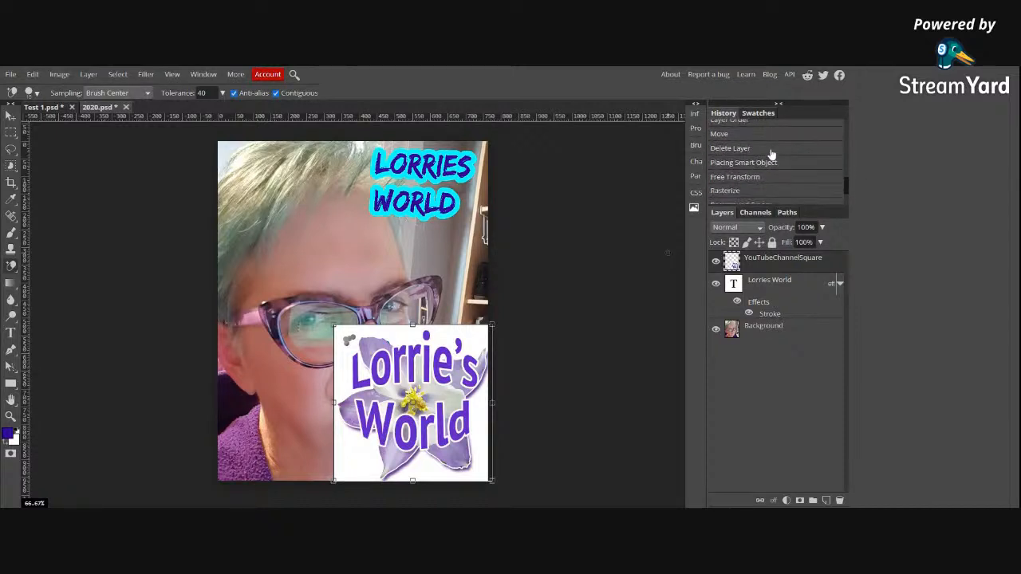
scroll(774, 144, "up", 2)
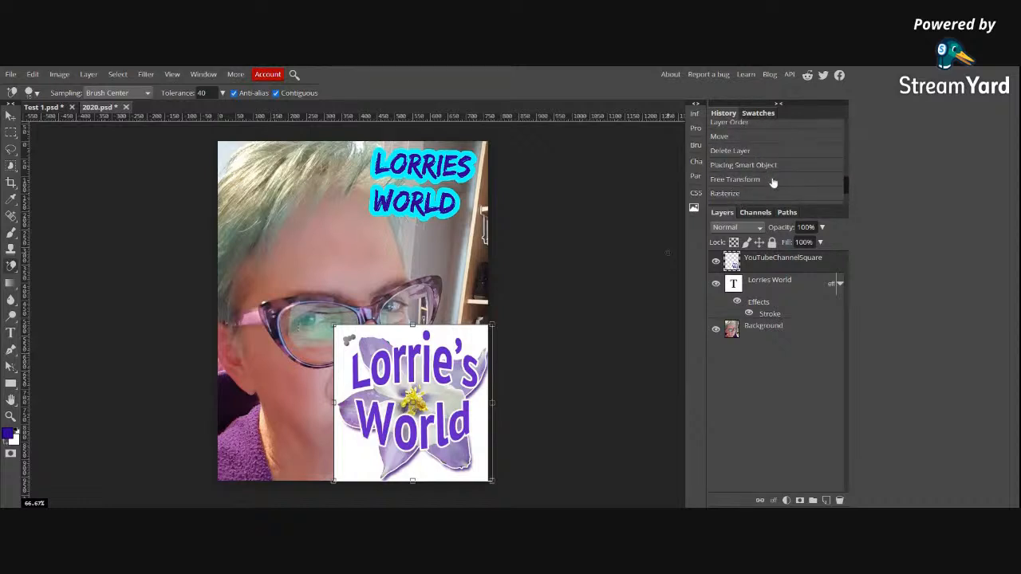
left_click(773, 178)
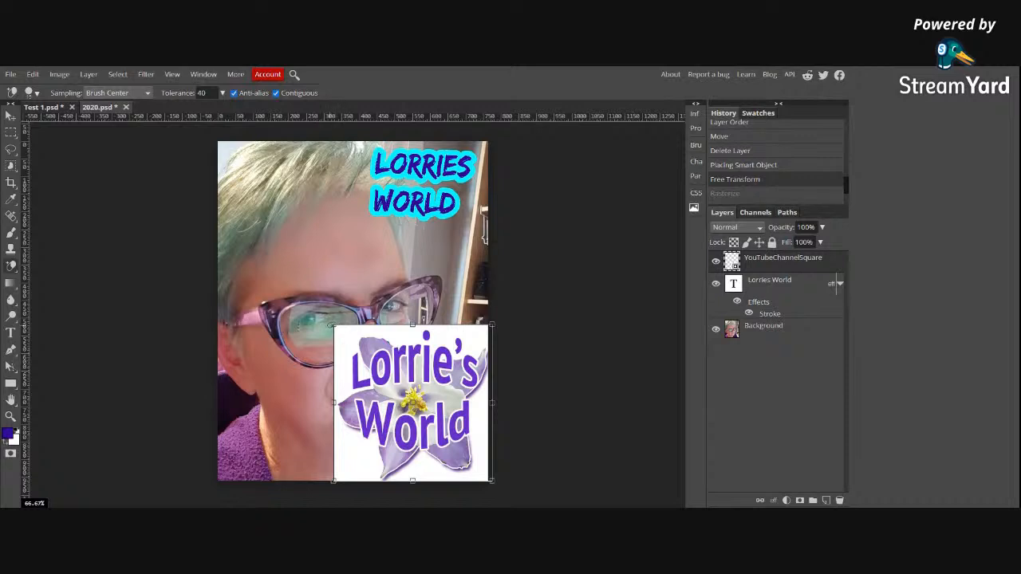
left_click(786, 164)
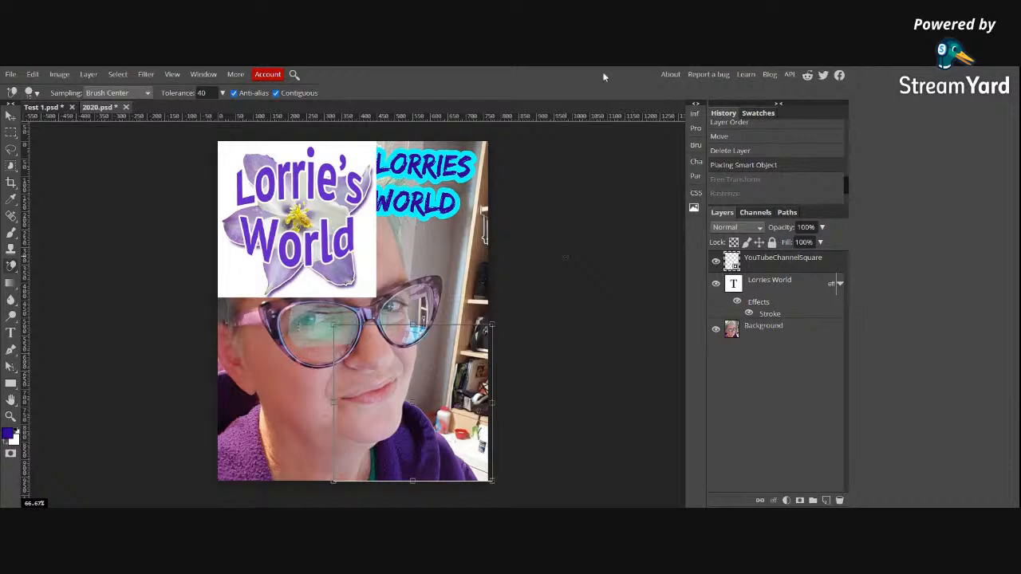
left_click(10, 118)
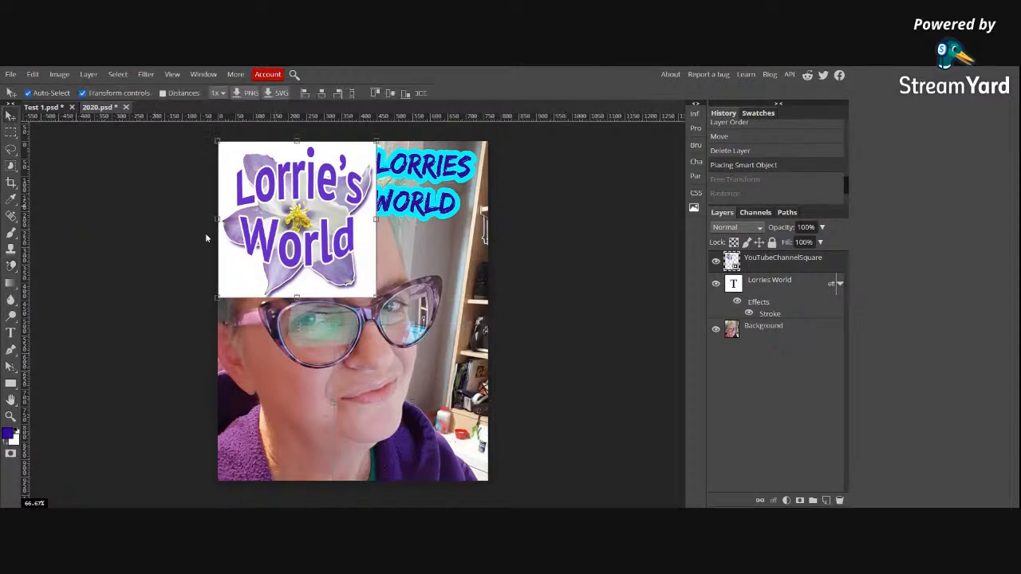
left_click_drag(344, 265, 419, 431)
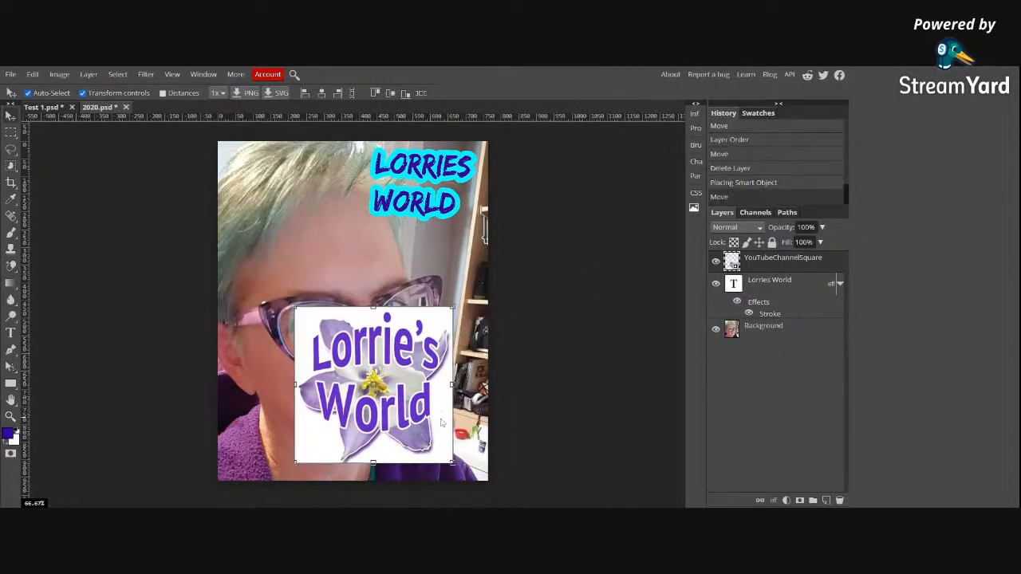
Step: Toggle the visibility of the flower logo and text layers, leaving the logo hidden, the text shown and no layer selected
left_click(715, 263)
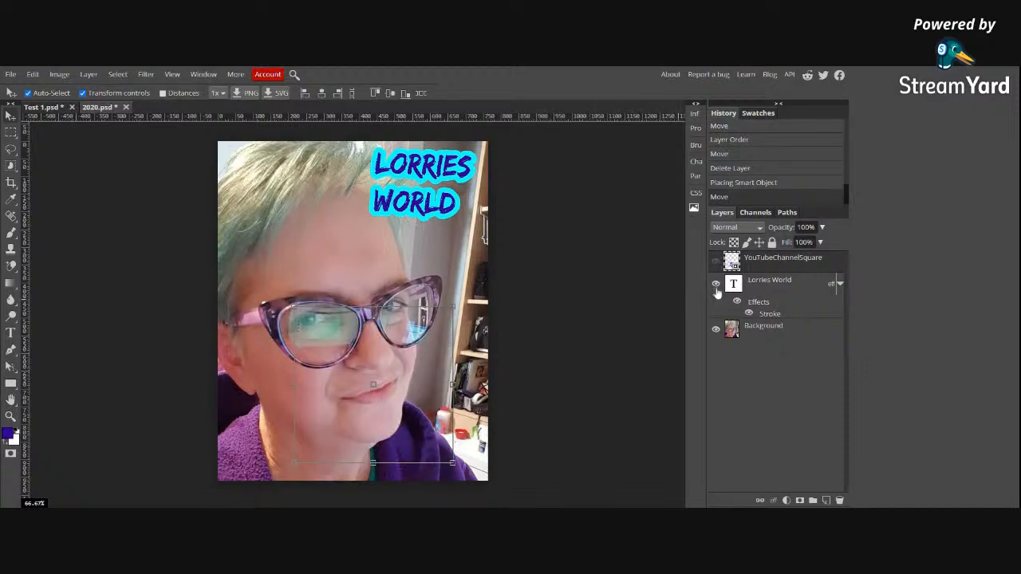
left_click(716, 285)
left_click(716, 263)
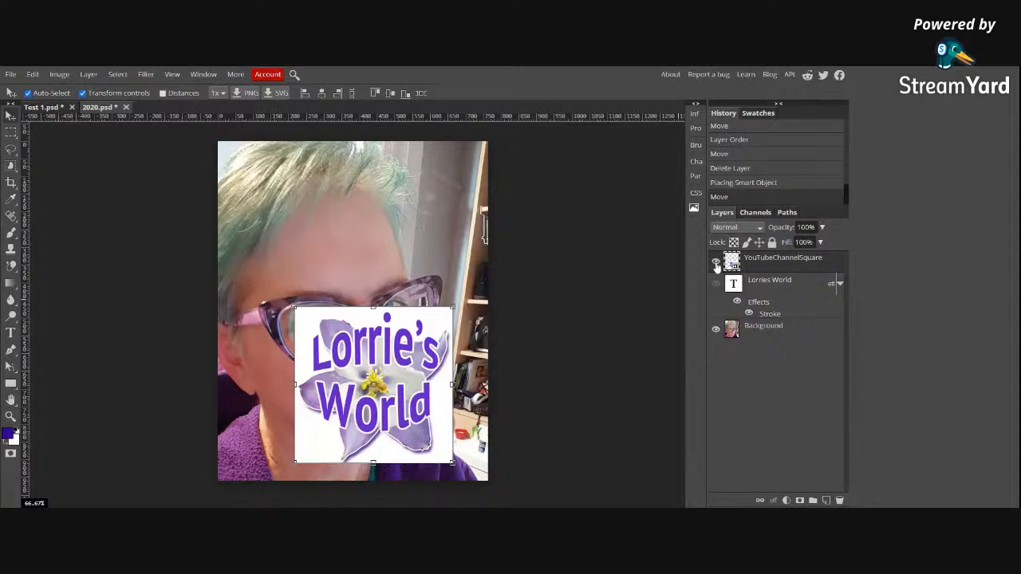
left_click(716, 285)
left_click(715, 285)
left_click(716, 263)
left_click(716, 263)
left_click(715, 263)
left_click(715, 285)
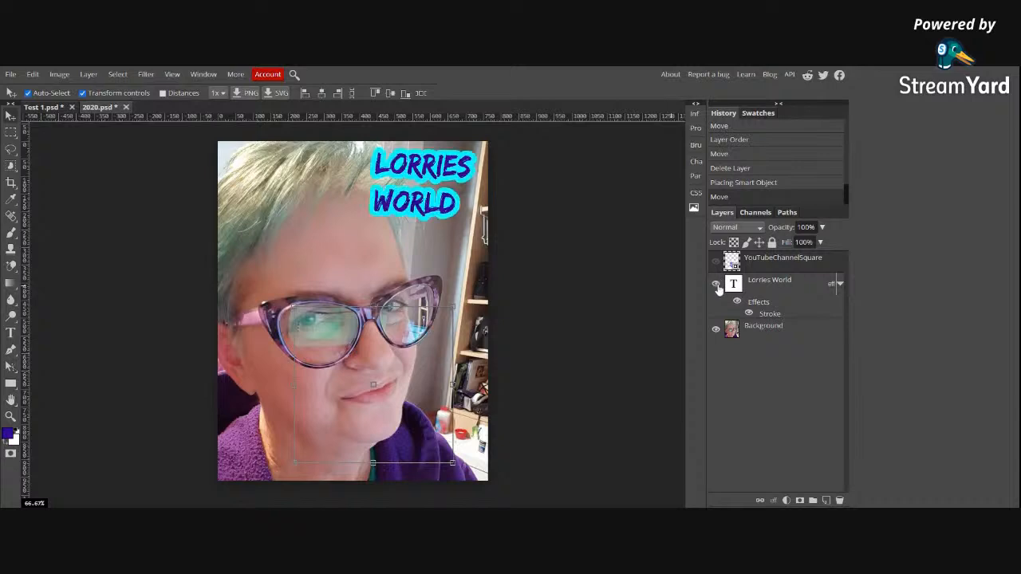
left_click(567, 276)
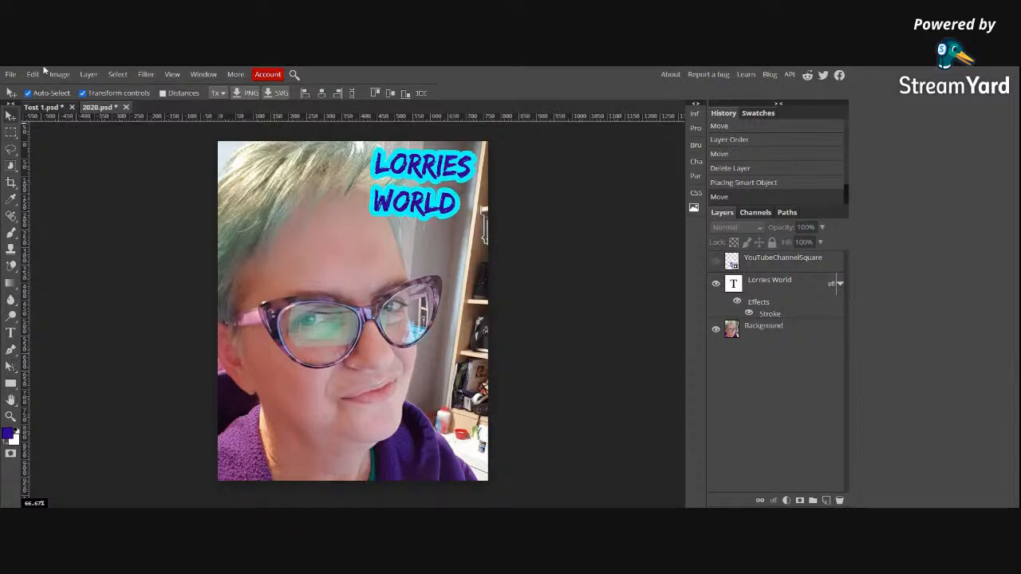
Step: Place the transparent version of the YouTubeChannelSquare flower logo at full size in the photo's upper-left corner
left_click(11, 74)
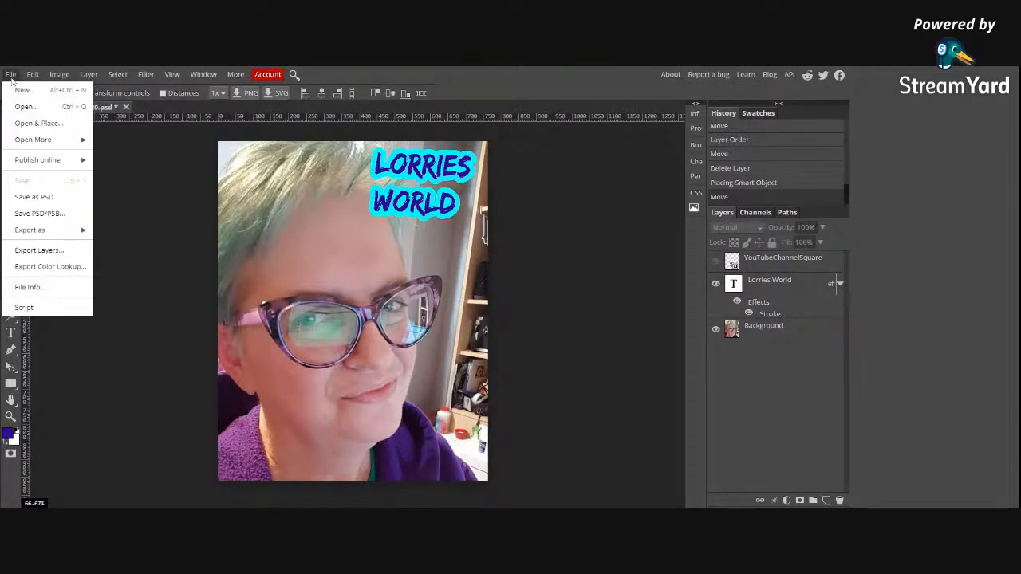
left_click(28, 126)
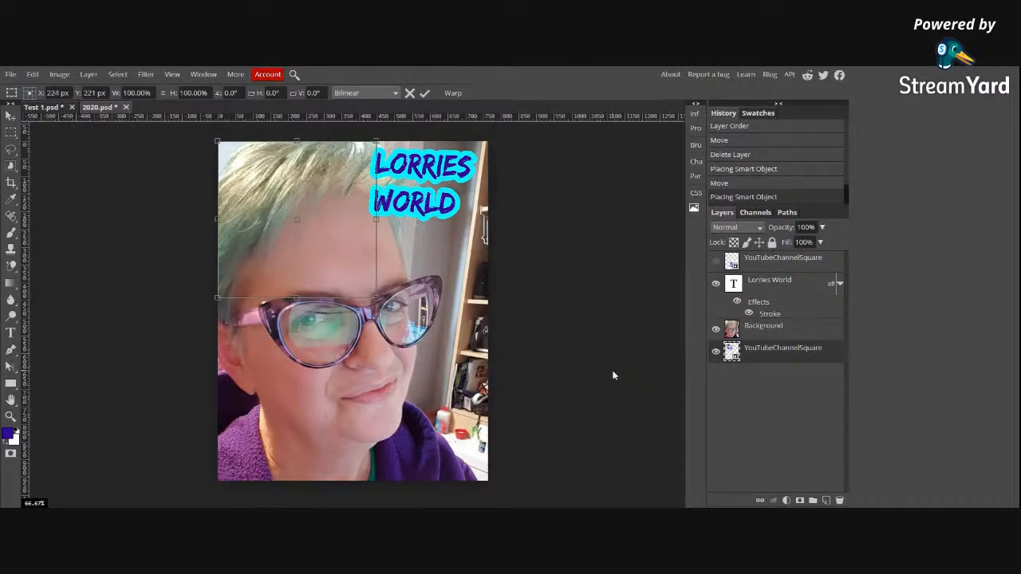
left_click(424, 94)
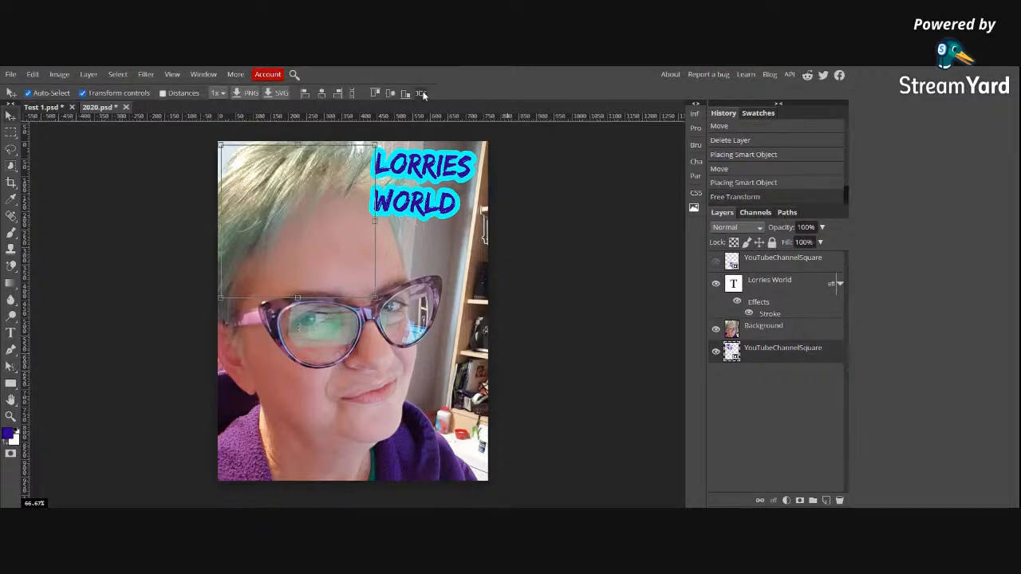
Step: Hide the Background layer, move it beneath the newly placed flower logo layer, and show it again
left_click(716, 328)
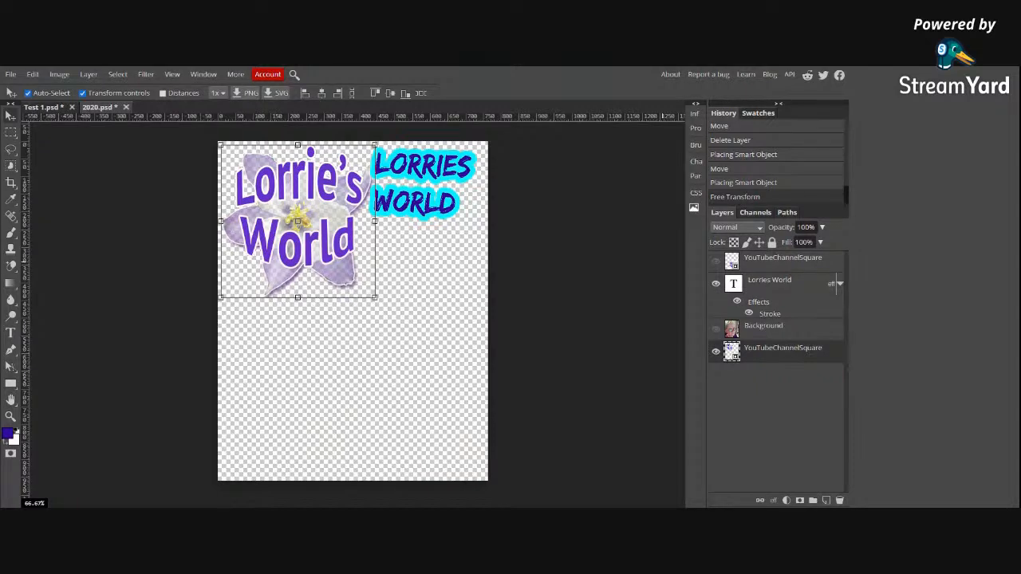
left_click(765, 353)
left_click_drag(774, 326, 776, 391)
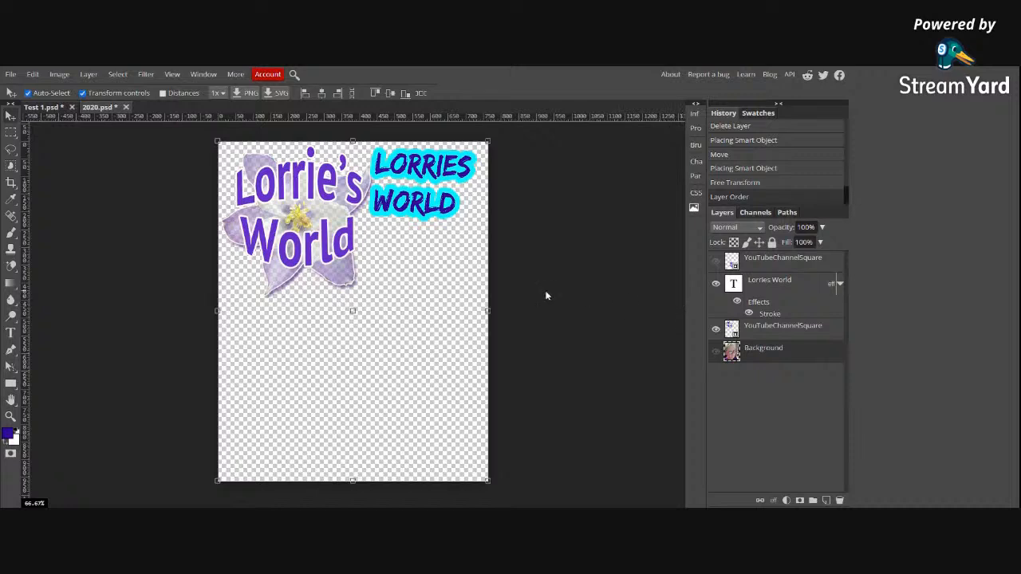
left_click(716, 351)
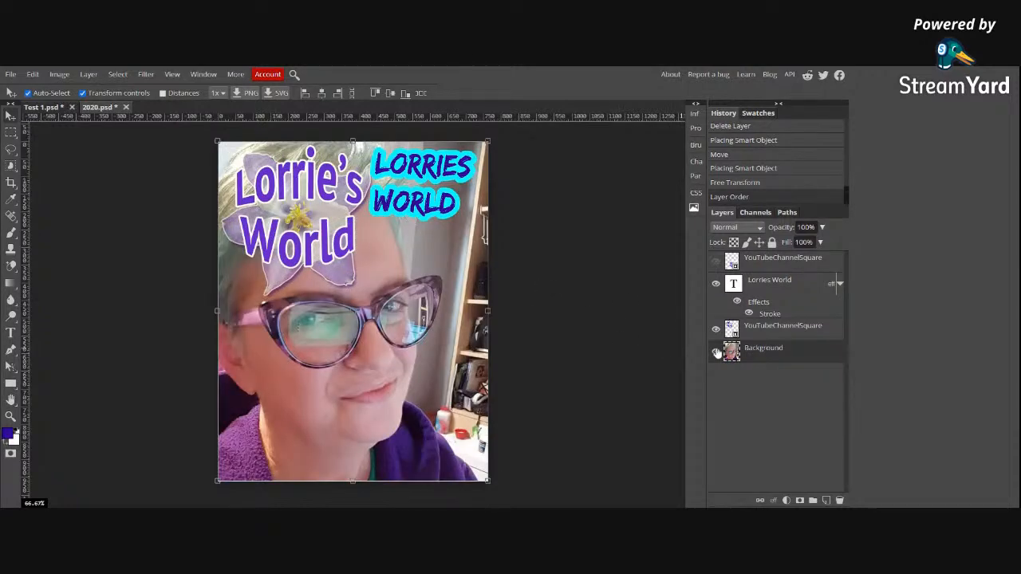
Step: Delete the hidden YouTubeChannelSquare layer and the outlined two-line channel text layer, keeping the transparent logo
left_click(782, 327)
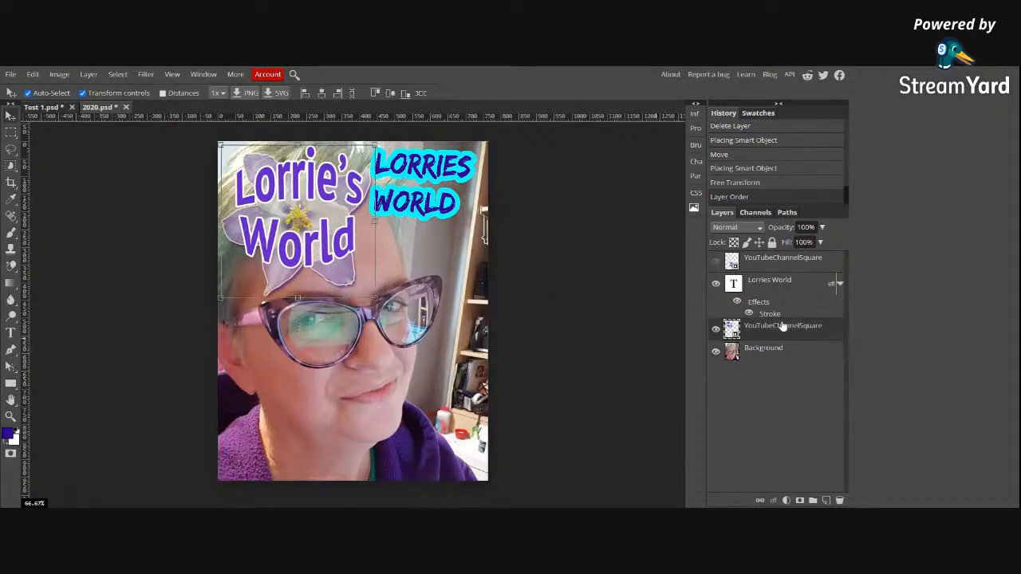
left_click(798, 260)
left_click(839, 500)
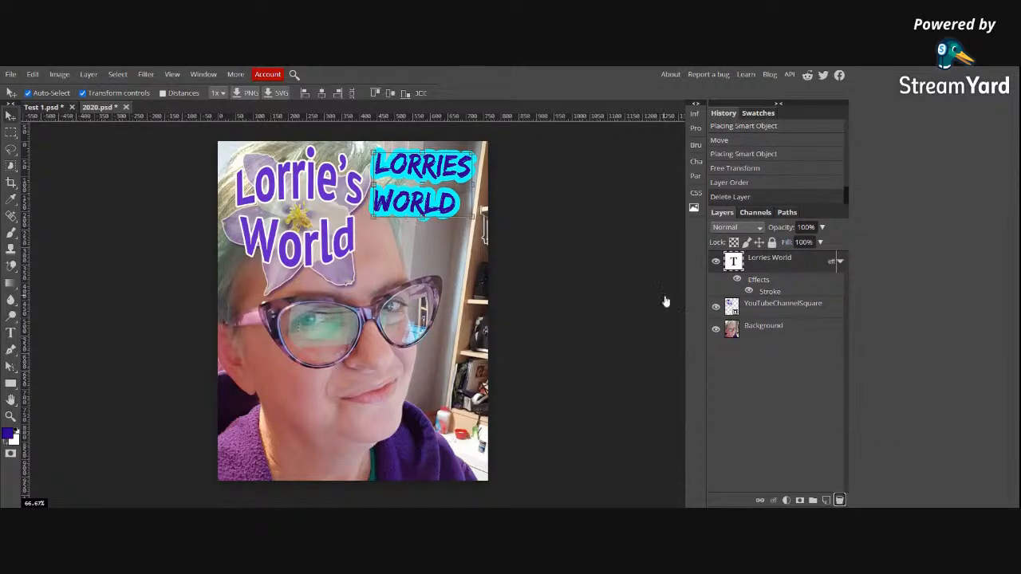
mouse_move(303, 221)
left_mouse_down()
mouse_move(426, 384)
mouse_move(385, 358)
mouse_move(301, 210)
left_mouse_up()
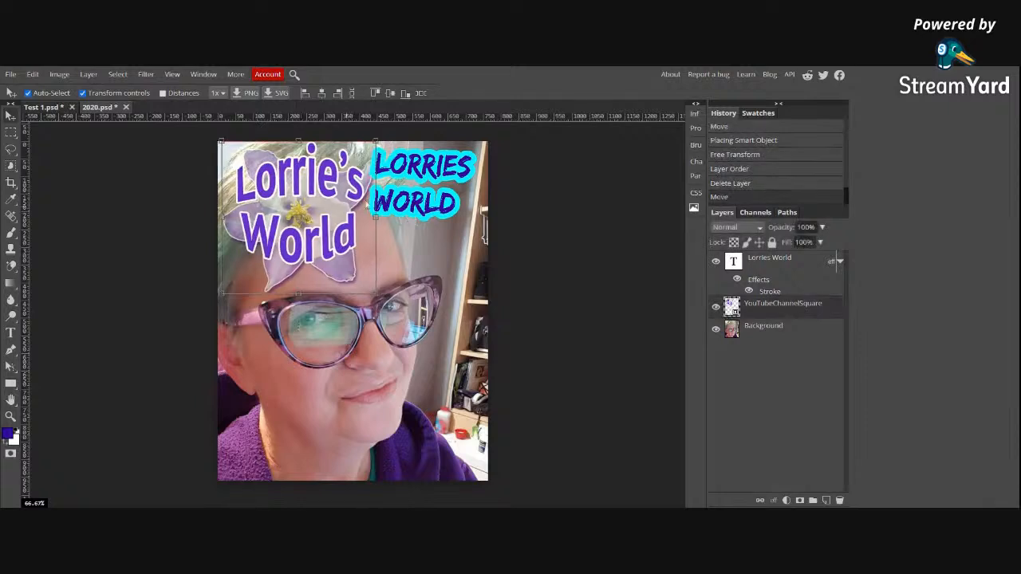
left_click(437, 171)
left_click(437, 172)
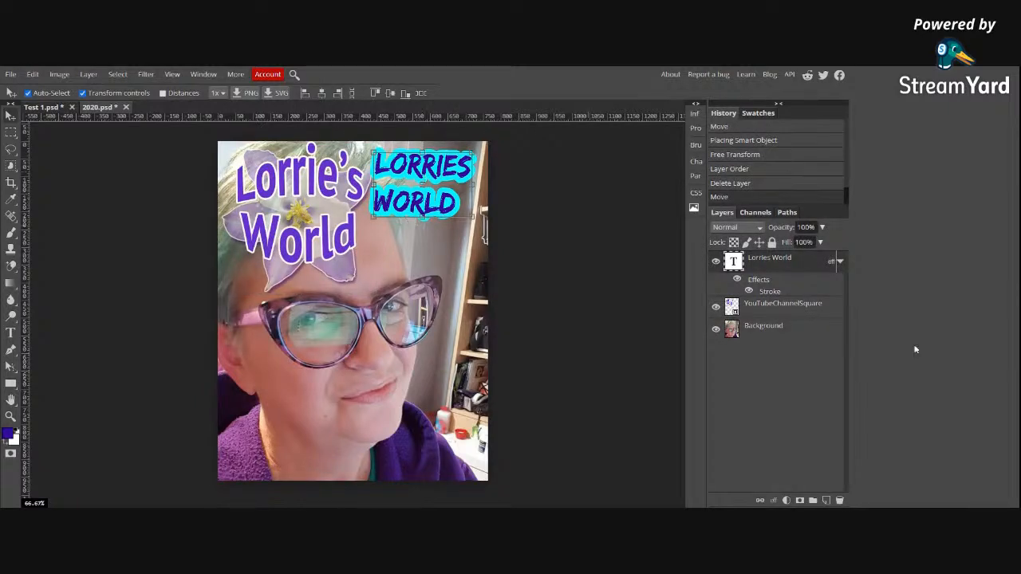
left_click(839, 500)
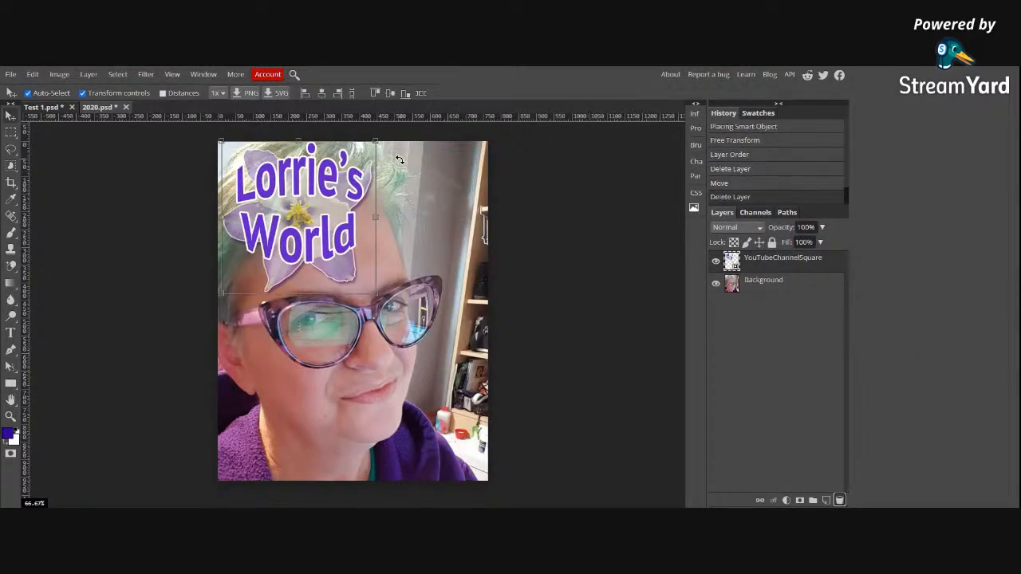
Step: Scale the transparent flower logo to about 64% width and 58% height, and position it over the forehead
key("ctrl+t")
mouse_move(317, 250)
left_mouse_down()
mouse_move(347, 249)
mouse_move(303, 250)
left_mouse_up()
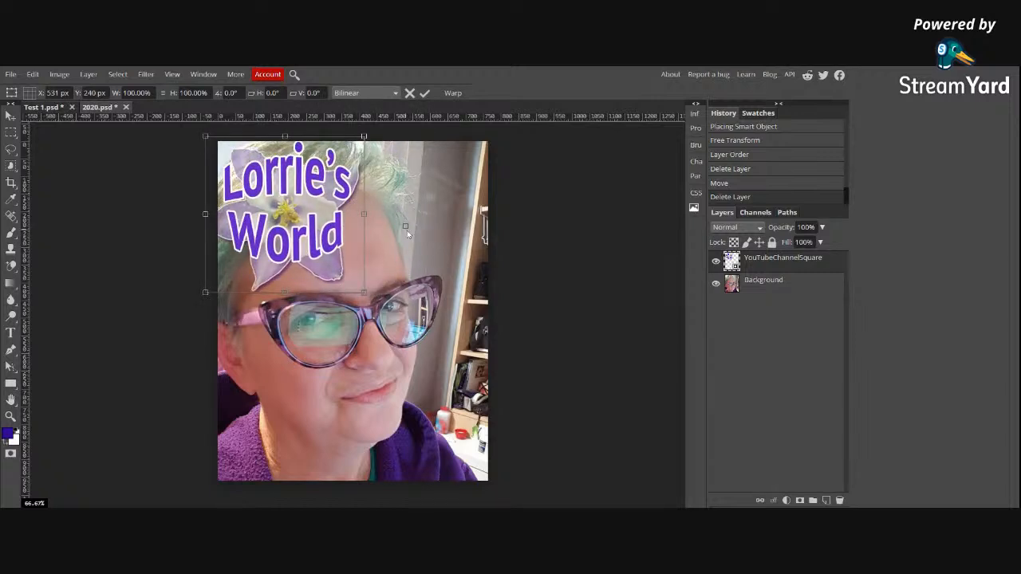
left_click_drag(268, 252, 391, 253)
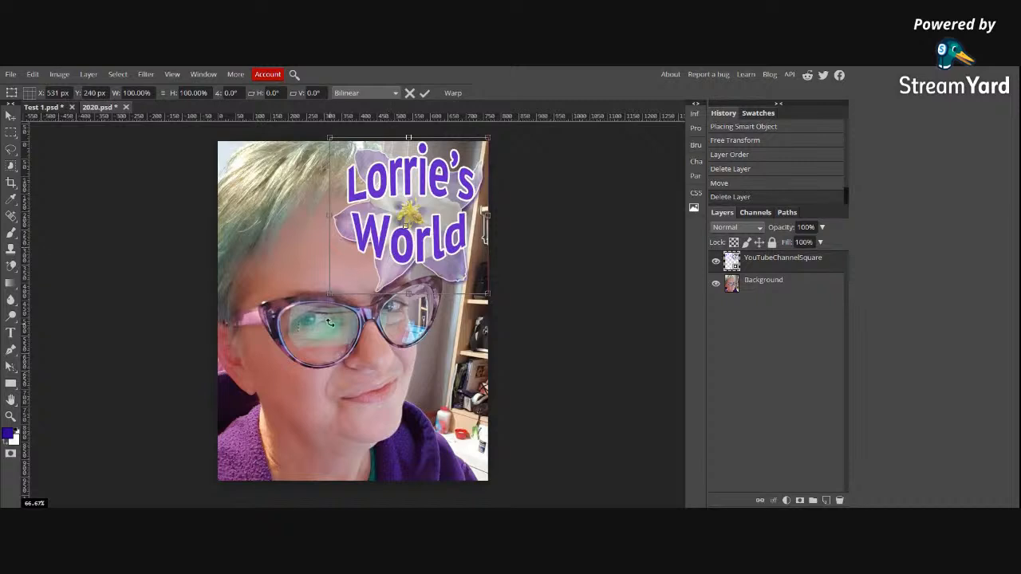
left_click_drag(329, 137, 387, 202)
left_click_drag(432, 270, 340, 264)
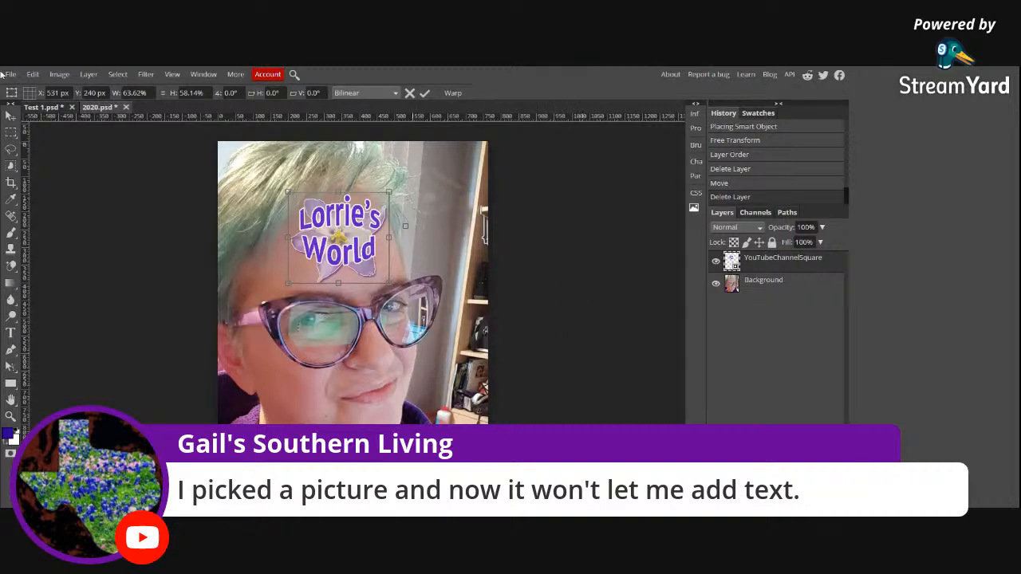
left_click(12, 115)
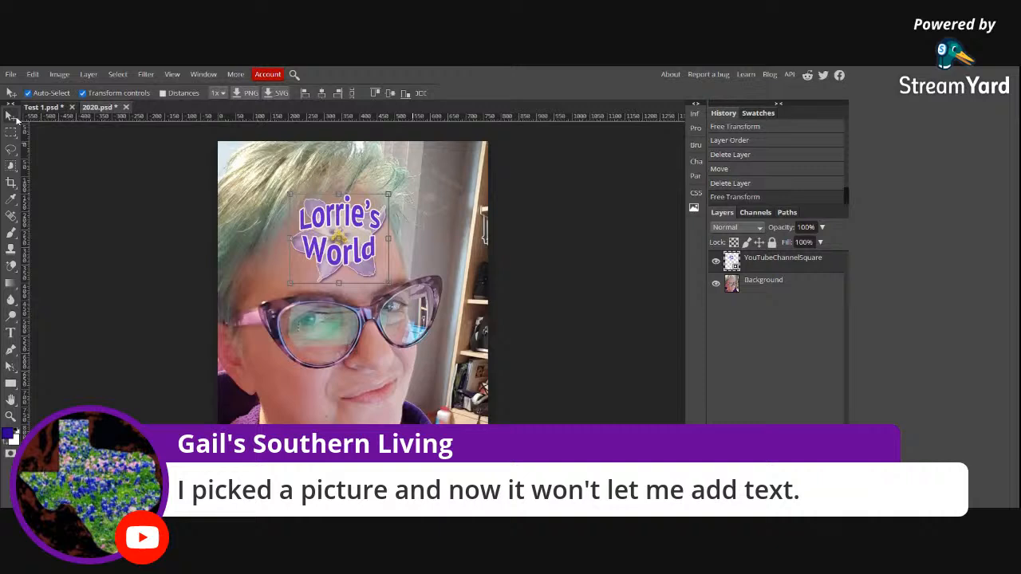
left_click(130, 295)
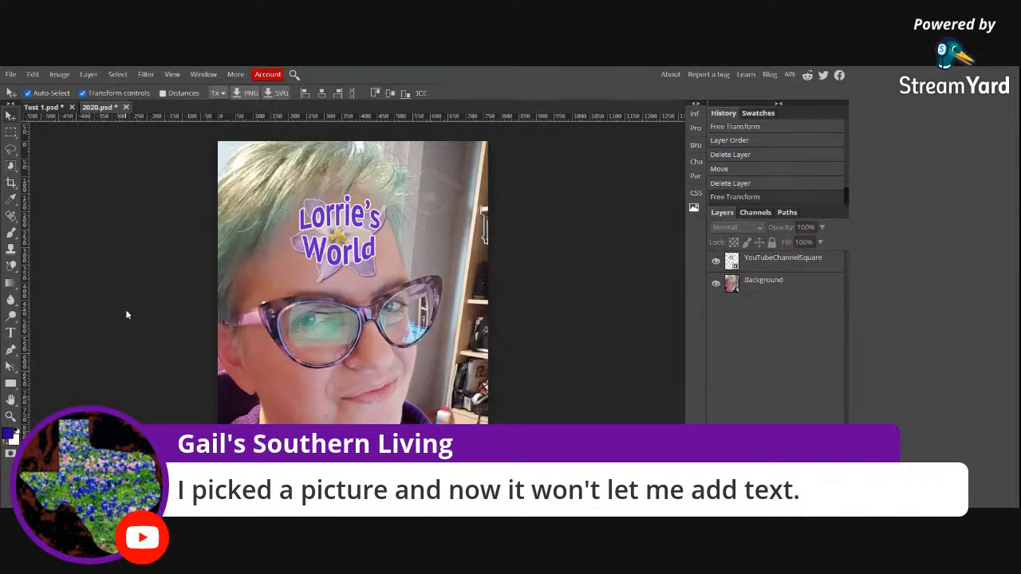
Step: Add the text "hello" in purple 85 px Edo just above the mouth on the photo
left_click(10, 335)
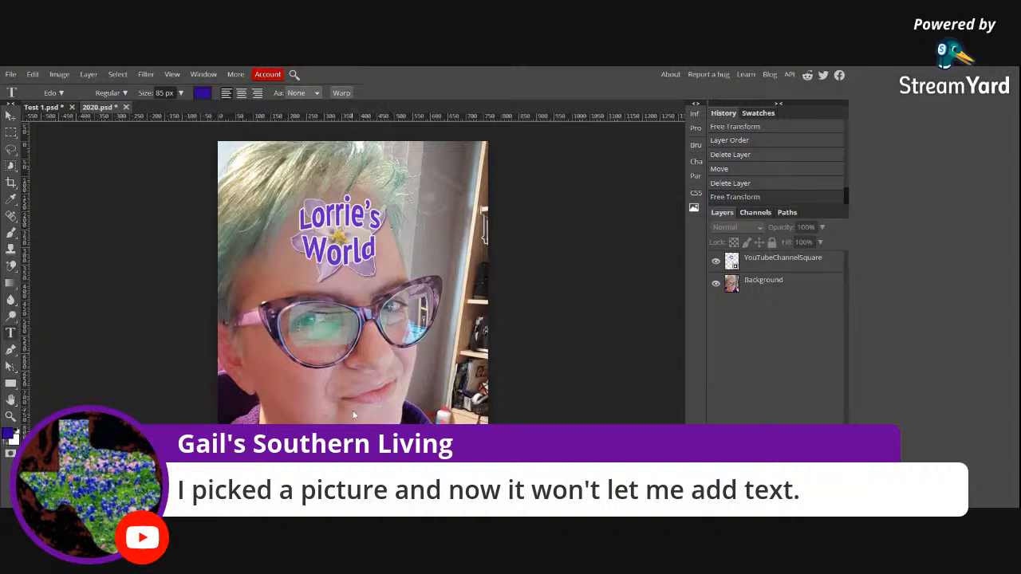
left_click(315, 397)
type("HELLO")
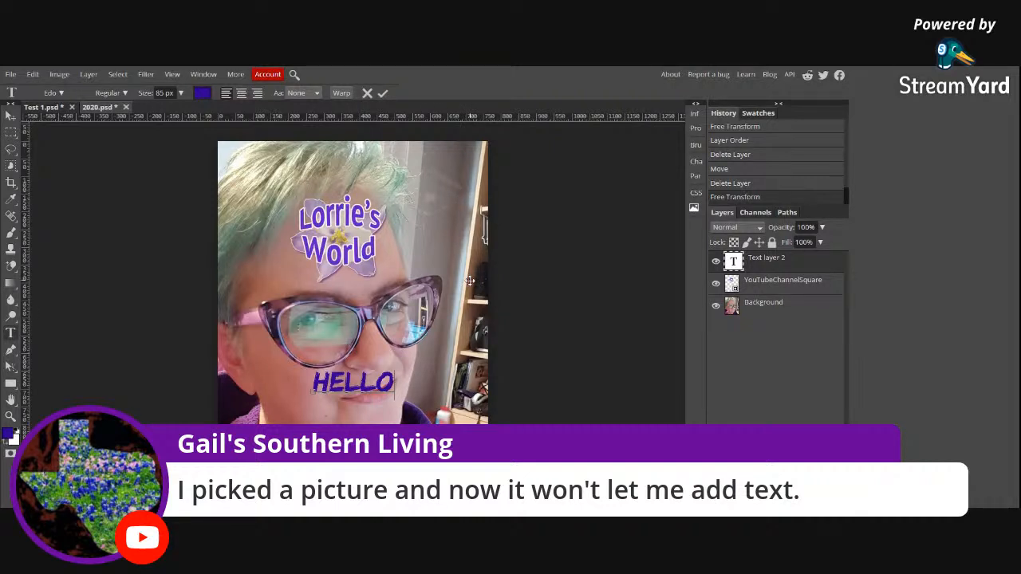
left_click(383, 93)
left_click(464, 401)
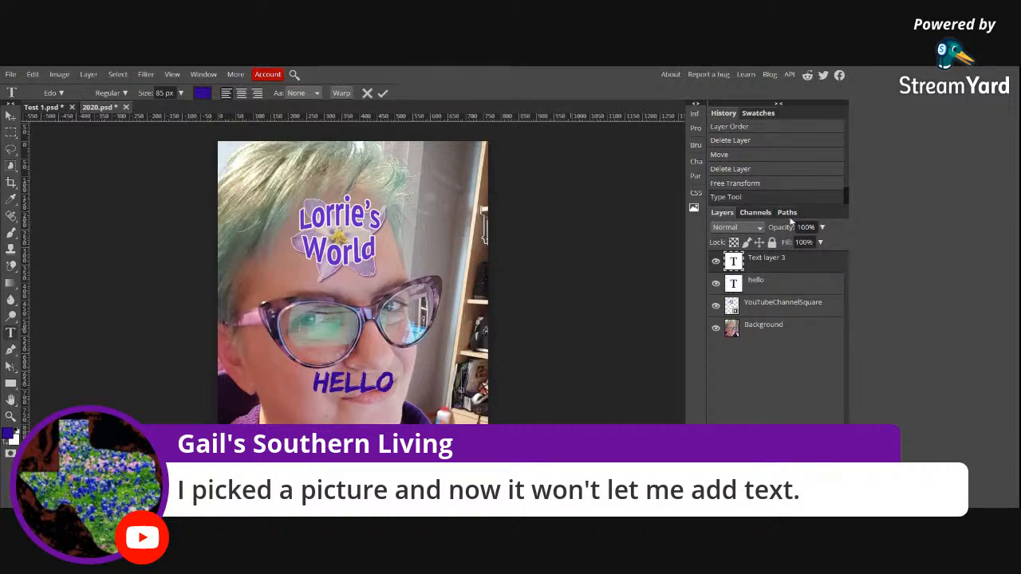
Step: Move the flower logo to the photo's upper-right corner and the "hello" text down below the mouth, discarding the empty text layer
left_click(368, 93)
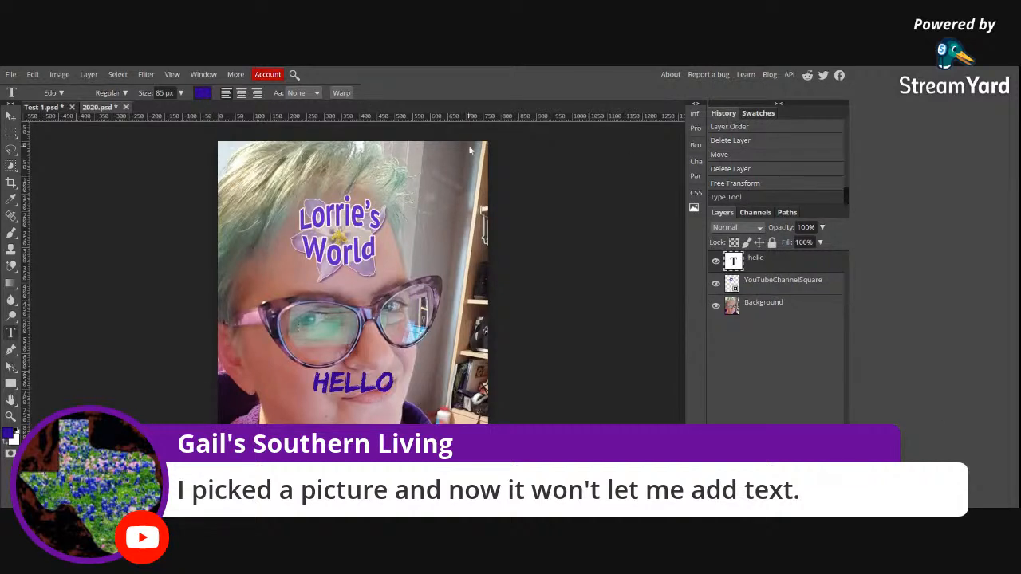
left_click(10, 116)
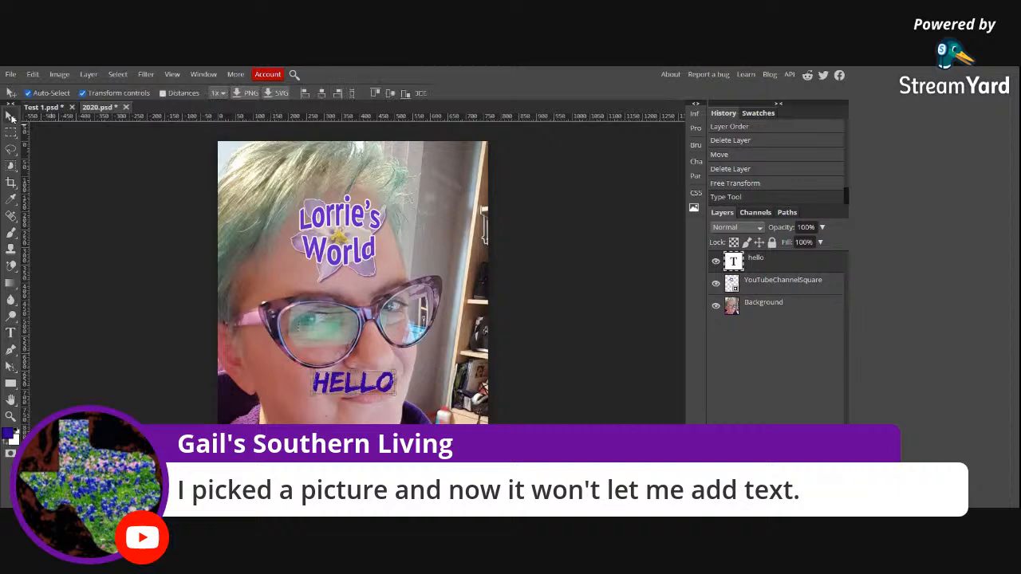
left_click_drag(354, 237, 444, 191)
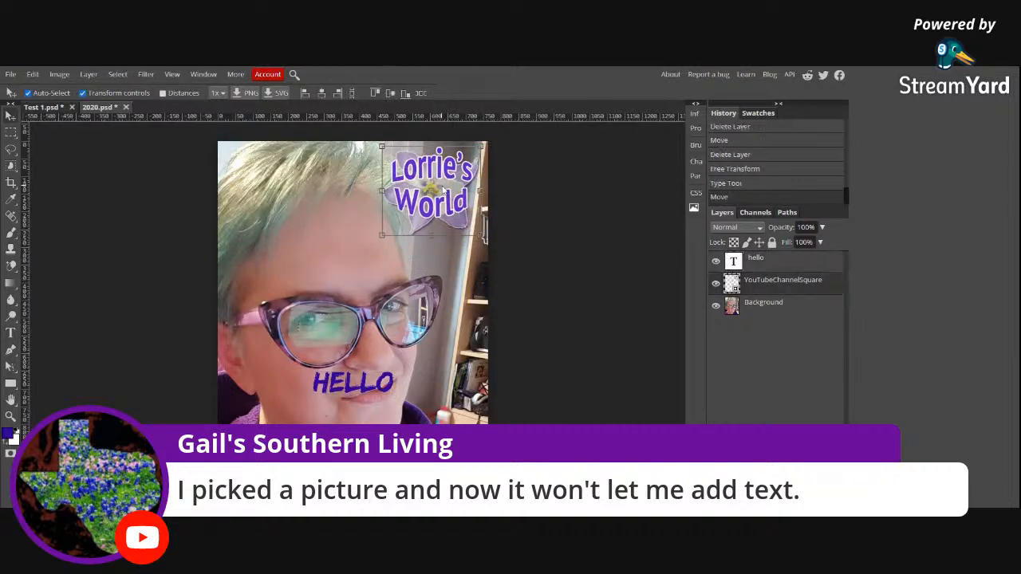
left_click_drag(354, 391, 360, 453)
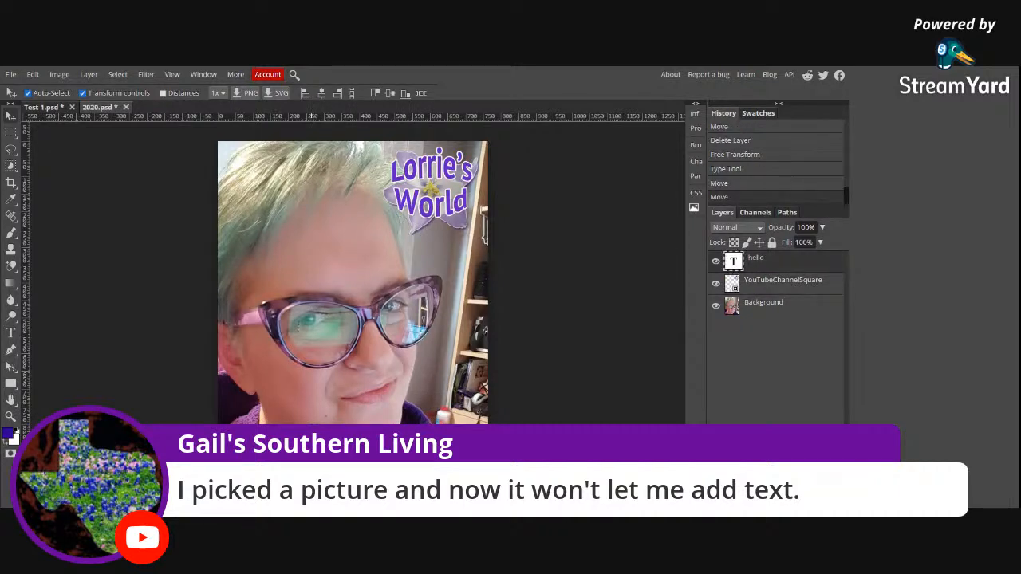
Step: Delete the Background photo layer, undo the deletion, and deselect the layer
left_click(329, 345)
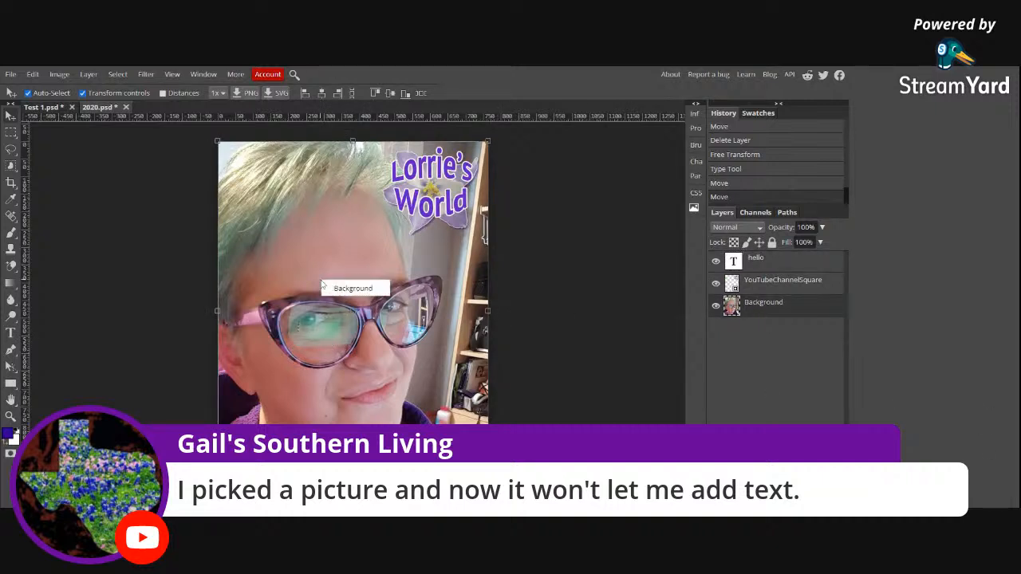
right_click(764, 307)
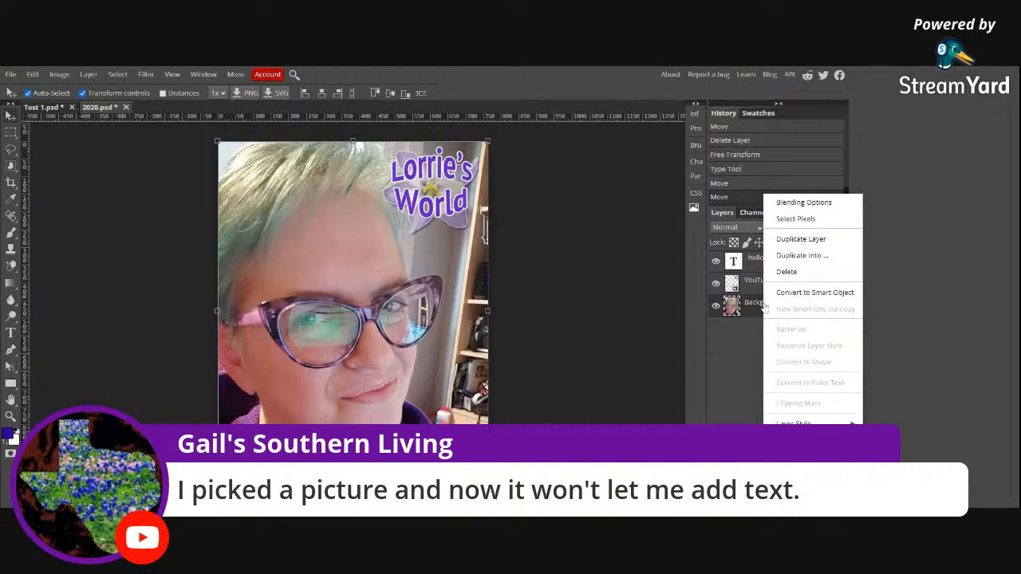
left_click(803, 272)
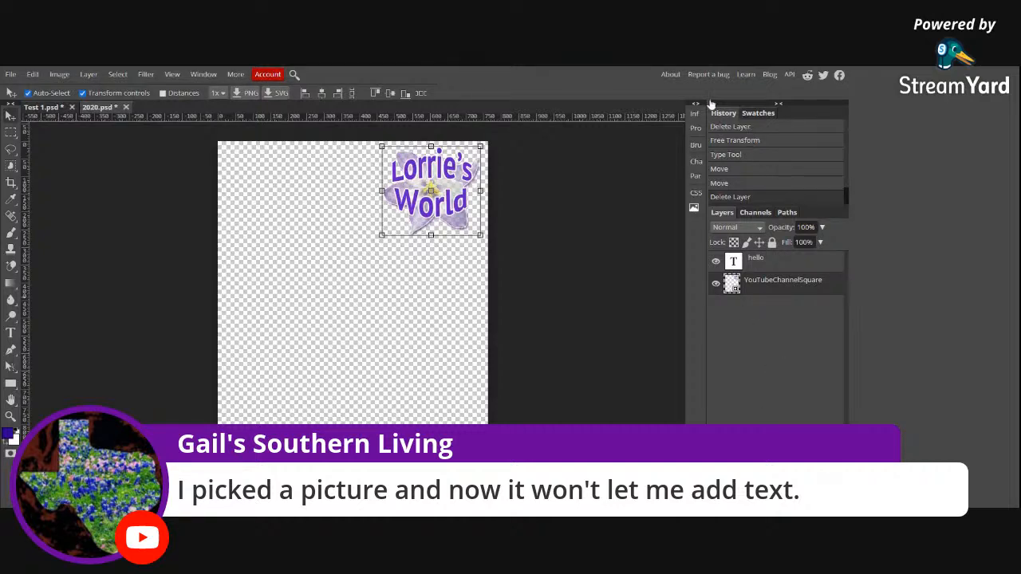
left_click(753, 183)
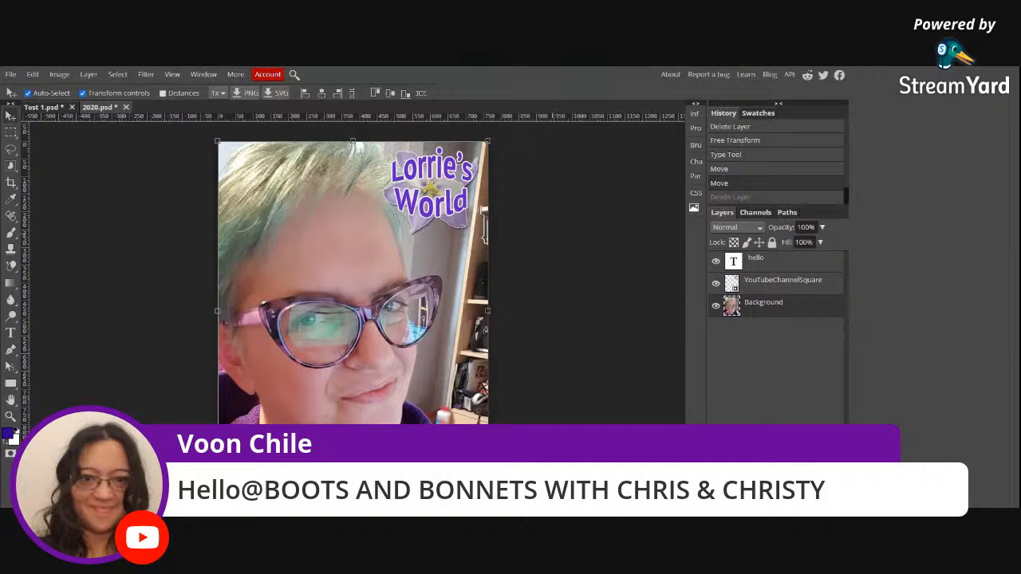
left_click(582, 223)
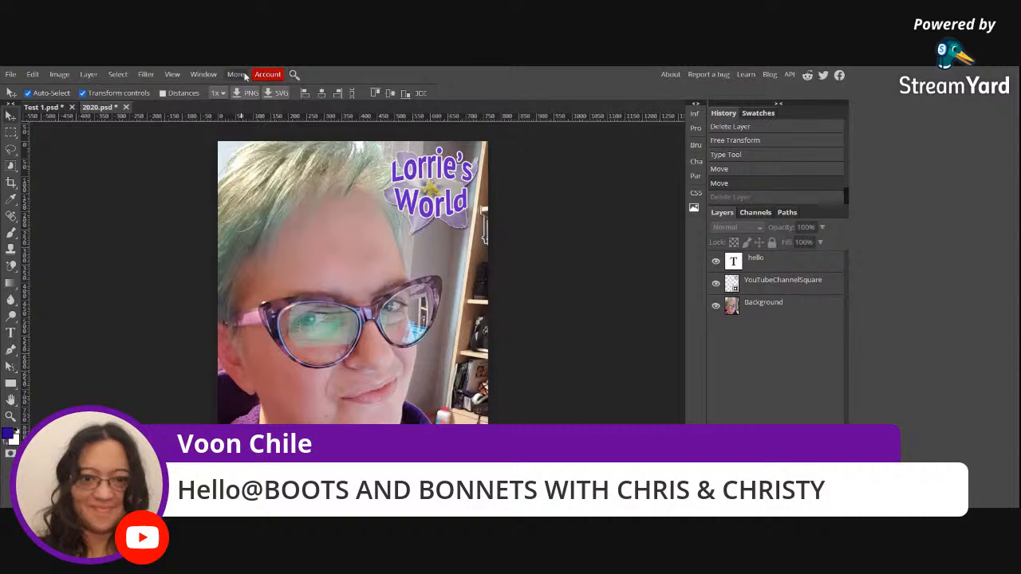
Step: Zoom in one level on the photo and zoom back out
left_click(169, 75)
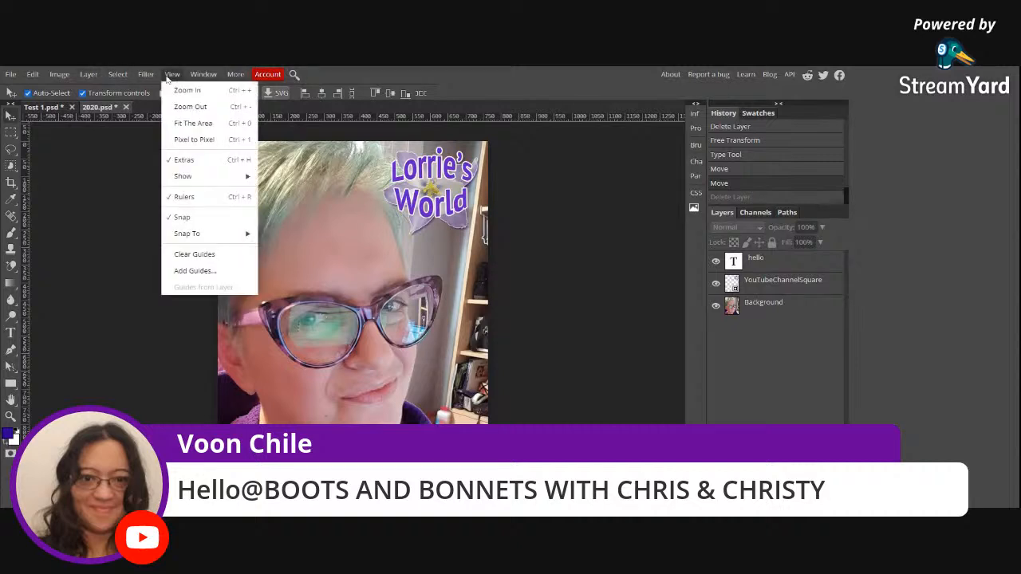
left_click(177, 91)
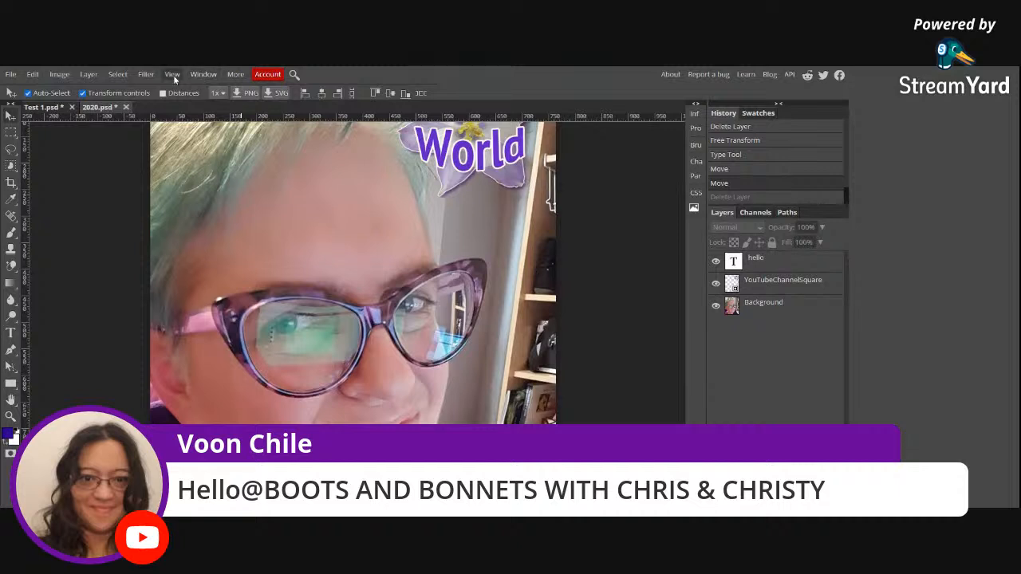
left_click(173, 75)
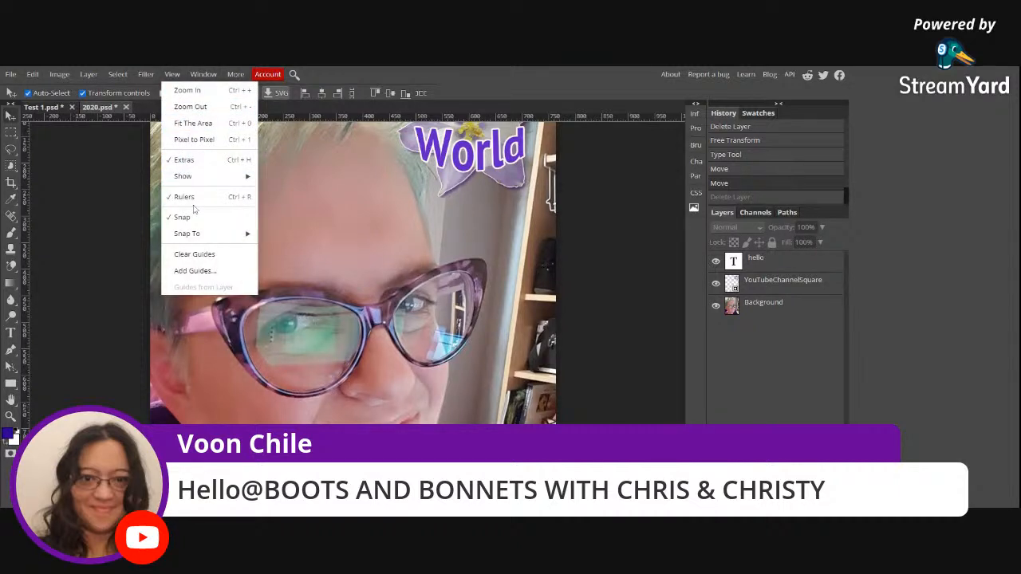
left_click(188, 107)
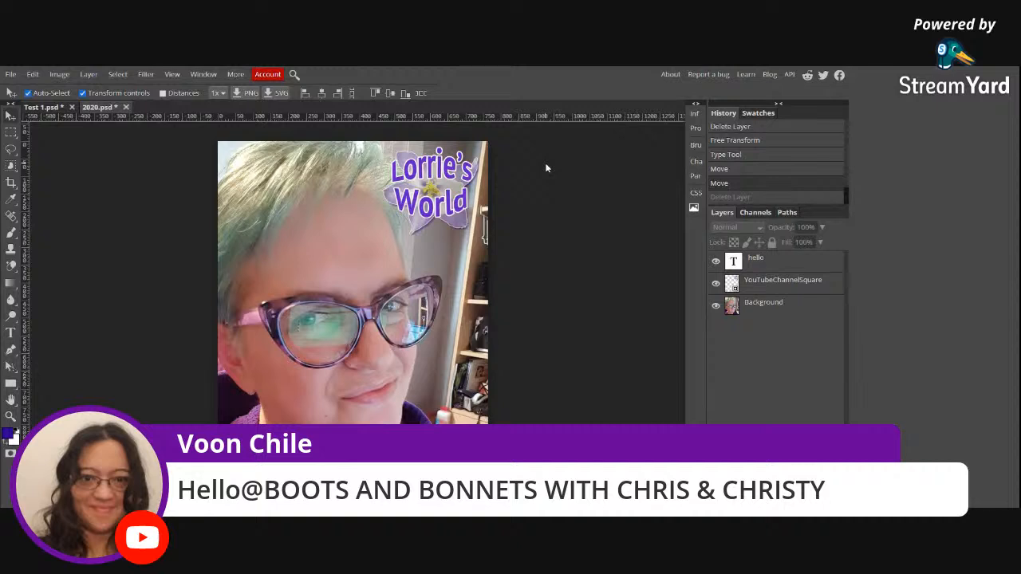
Step: Reposition the flower logo by moving it onto the forehead and back beside the hair near the photo's upper-right corner
left_click(429, 191)
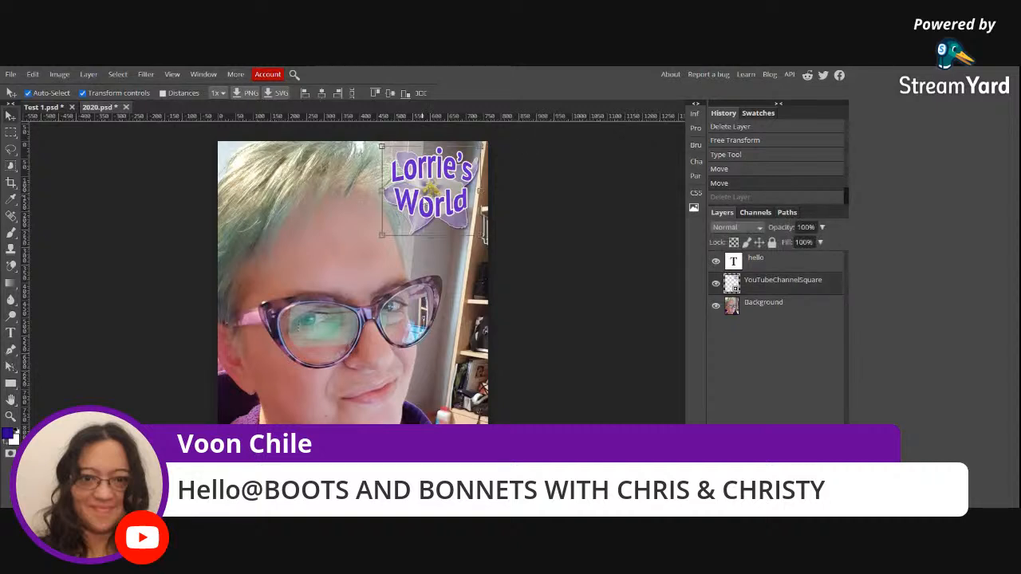
left_click(551, 253)
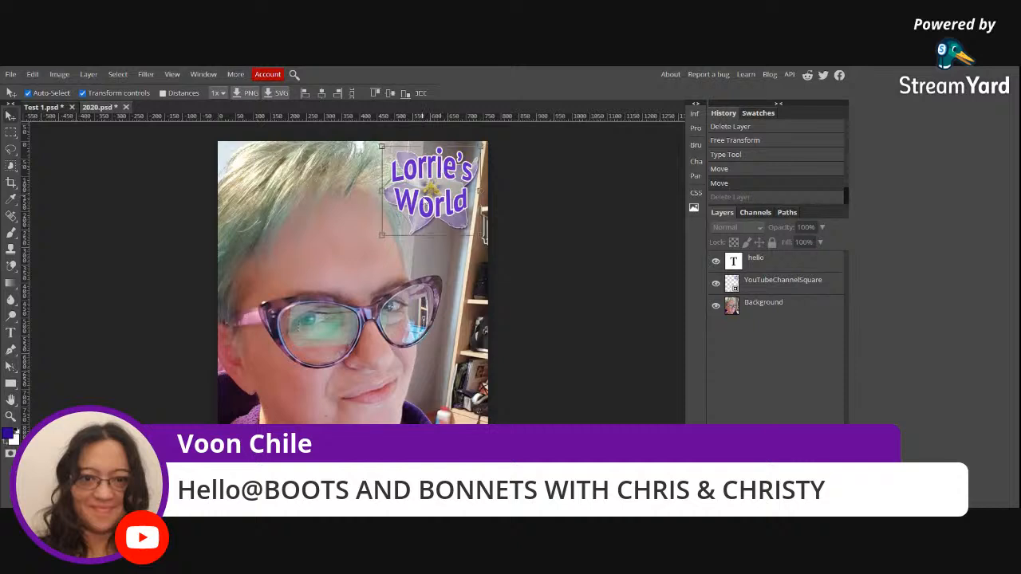
left_click(423, 199)
left_click_drag(429, 191, 362, 243)
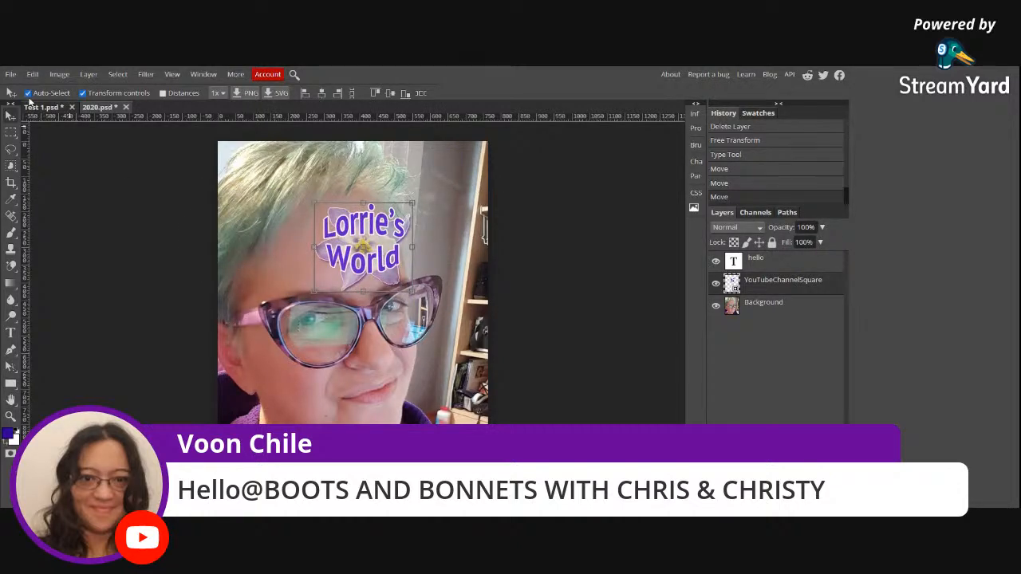
left_click_drag(335, 268, 418, 220)
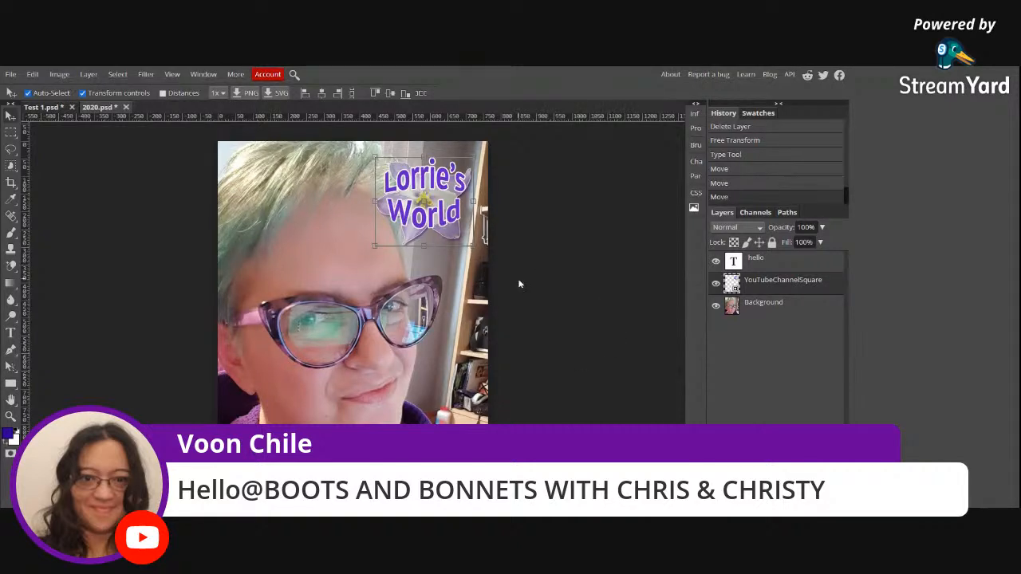
left_click(567, 261)
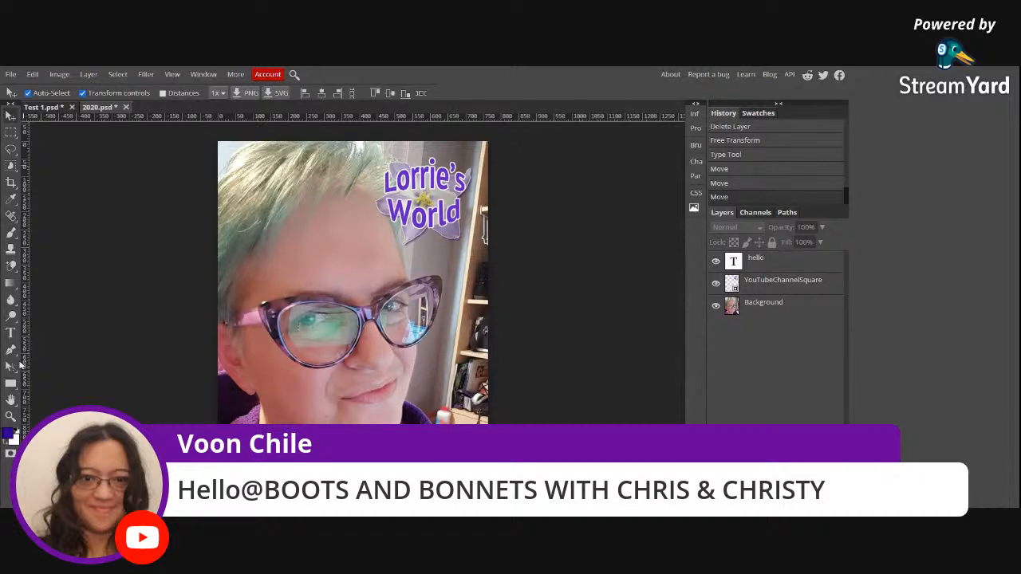
Step: Add "hello" followed by a first name in purple 85 px Edo across the forehead, and shift the text slightly down toward the glasses
left_click(14, 332)
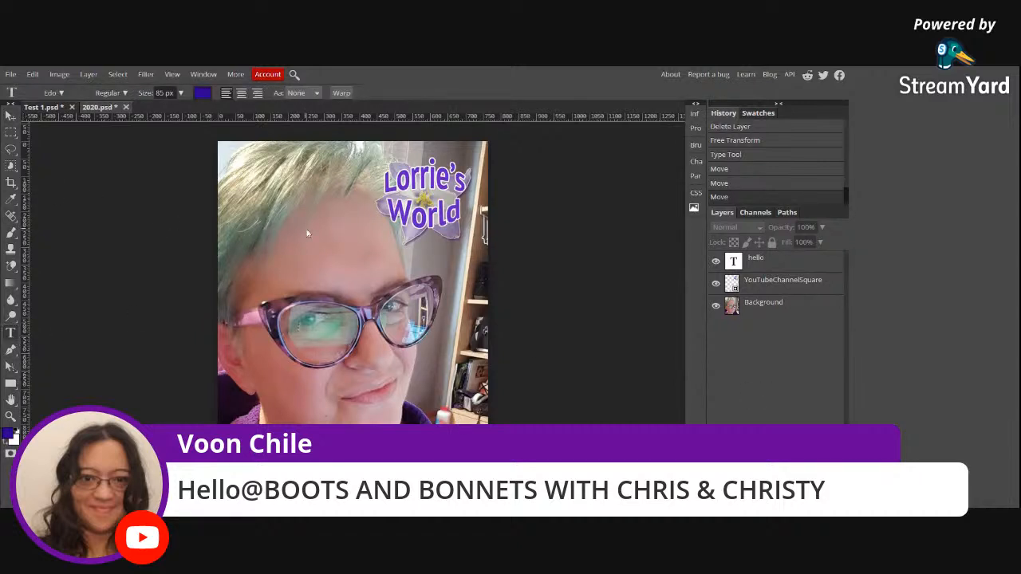
left_click(256, 251)
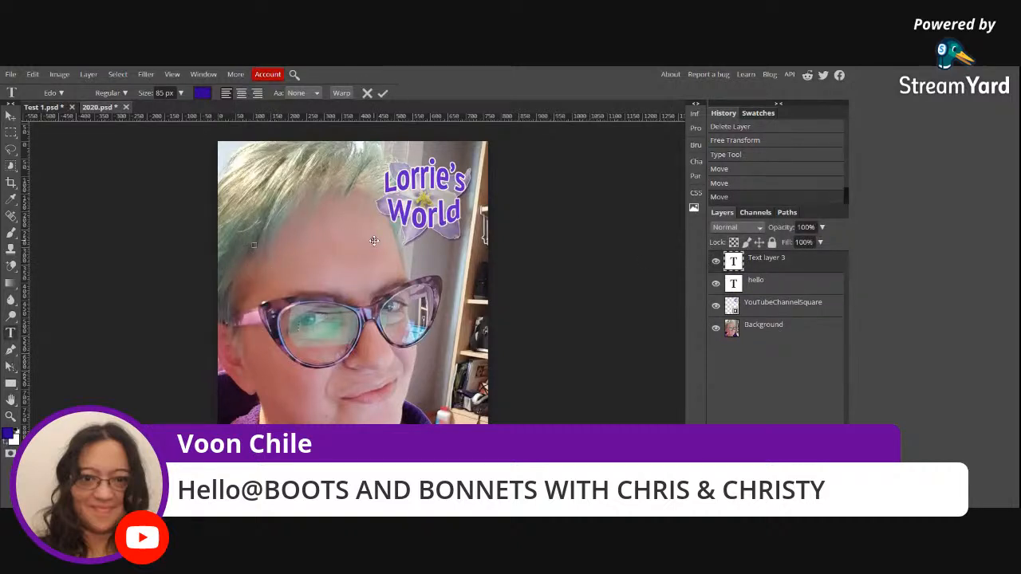
type("HELLO")
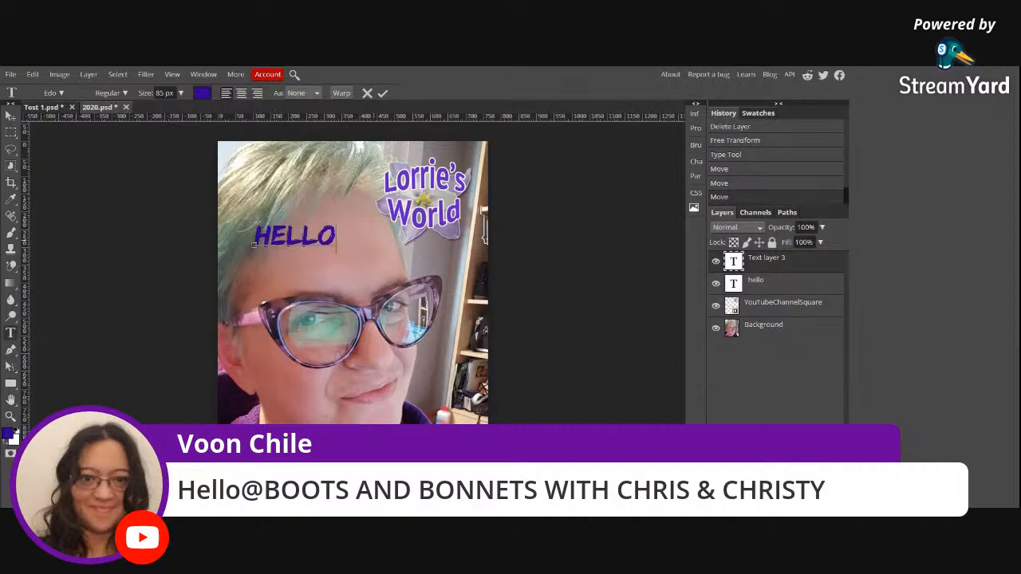
type(" MELIS")
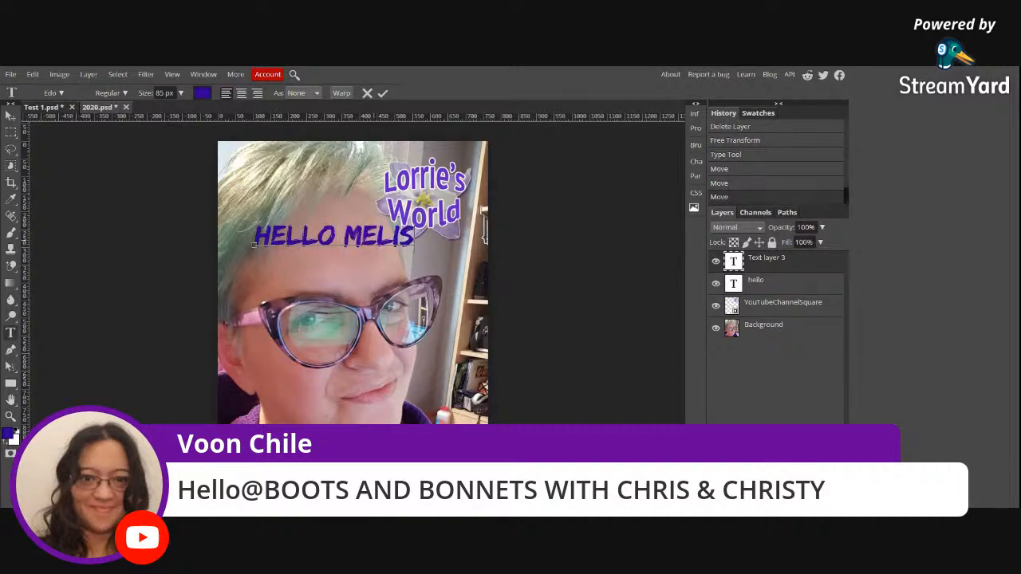
type("SA")
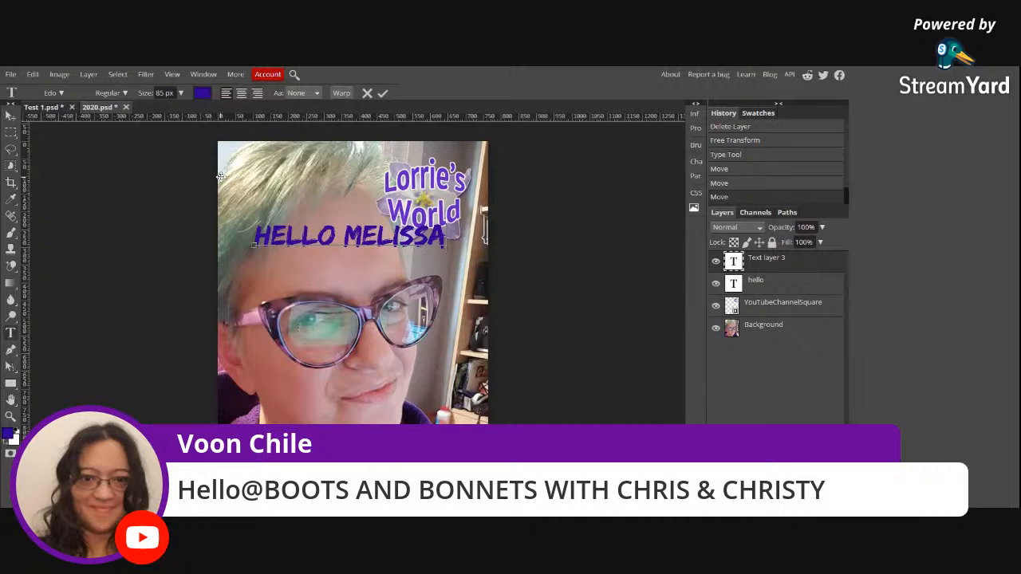
left_click(10, 117)
mouse_move(380, 237)
left_mouse_down()
mouse_move(356, 282)
mouse_move(424, 366)
mouse_move(372, 250)
left_mouse_up()
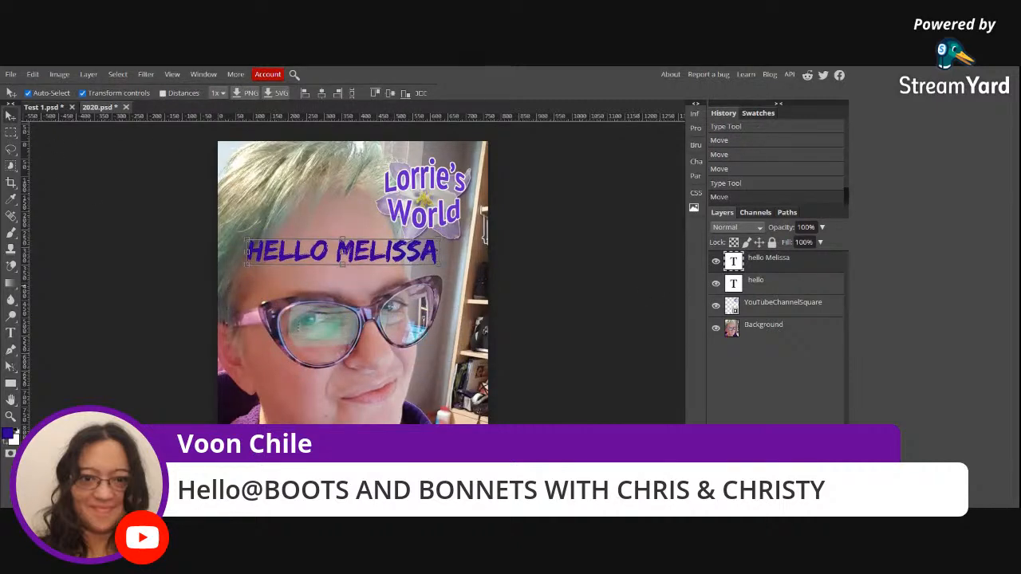